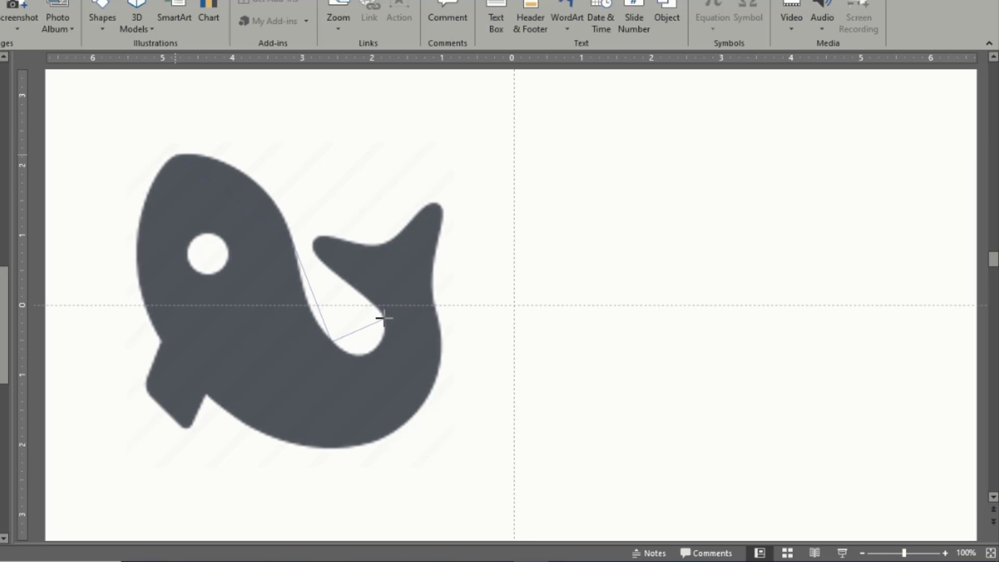
Step: Trace the rest of the grey fish with straight freeform segments around the tail, belly and fin, closing the shape at the head tip
{"action": "left_click", "coordinate": [383, 319]}
{"action": "left_click", "coordinate": [331, 237]}
{"action": "left_click", "coordinate": [443, 220]}
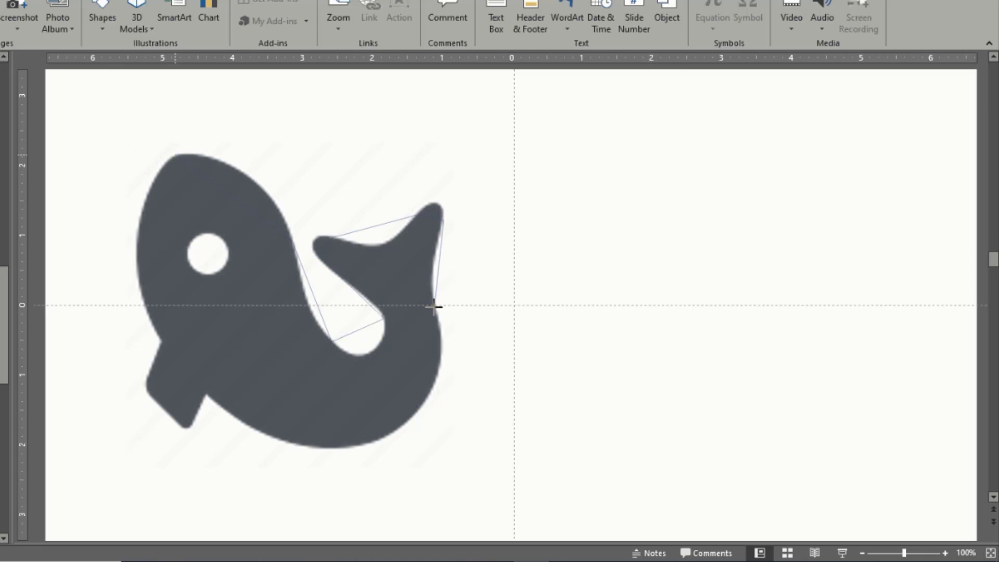
{"action": "left_click", "coordinate": [434, 306]}
{"action": "left_click", "coordinate": [421, 405]}
{"action": "left_click", "coordinate": [145, 389]}
{"action": "left_click", "coordinate": [172, 154]}
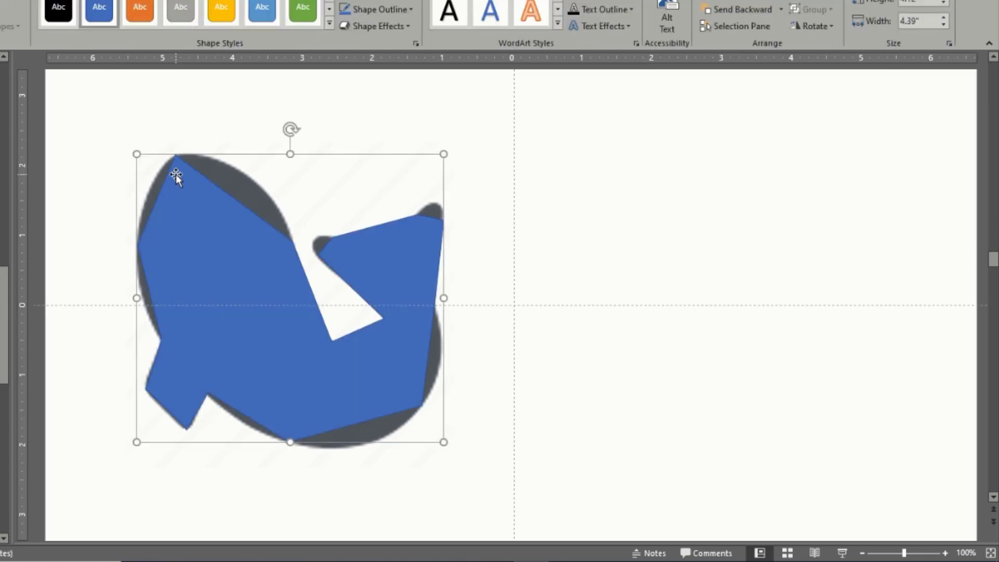
Step: Edit the freeform's points to curve the outer edge of the head from its tip down to the fin
{"action": "scroll", "coordinate": [180, 181], "scroll_direction": "up", "scroll_amount": 2}
{"action": "right_click", "coordinate": [257, 216]}
{"action": "left_click", "coordinate": [304, 328]}
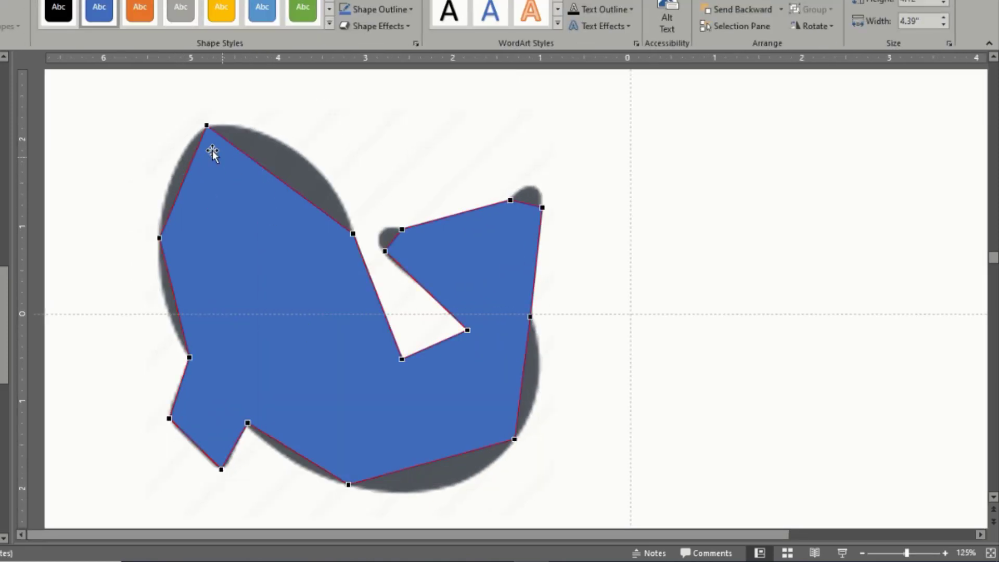
{"action": "left_click", "coordinate": [206, 124]}
{"action": "left_click_drag", "start_coordinate": [188, 164], "coordinate": [168, 153]}
{"action": "left_click", "coordinate": [159, 238]}
{"action": "left_click_drag", "start_coordinate": [174, 202], "coordinate": [165, 198]}
{"action": "left_click_drag", "start_coordinate": [167, 278], "coordinate": [172, 327]}
{"action": "left_click", "coordinate": [190, 358]}
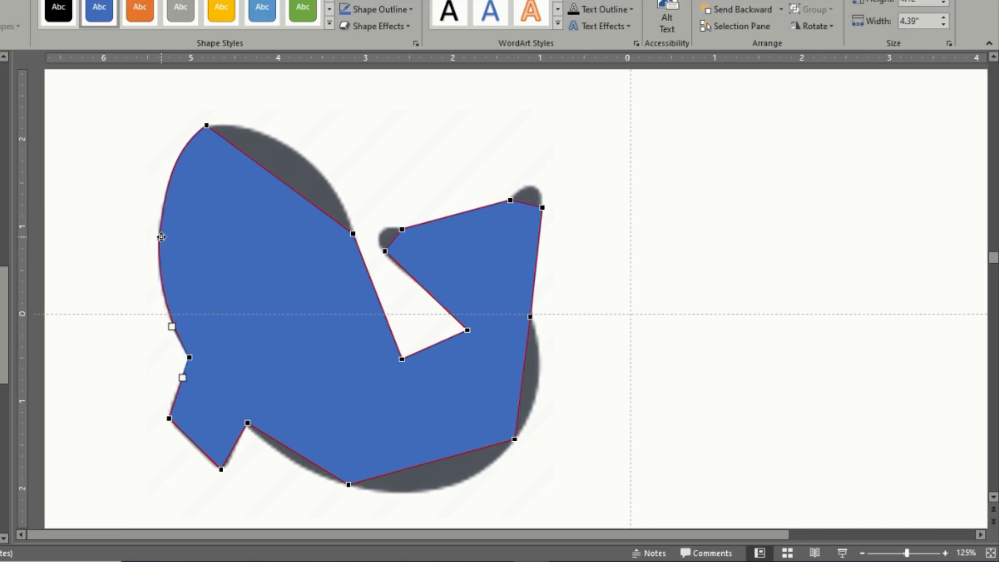
{"action": "left_click", "coordinate": [161, 237]}
Step: Refine the curve at the head tip and bend the upper back to follow the picture down to the neck
{"action": "left_click", "coordinate": [206, 123]}
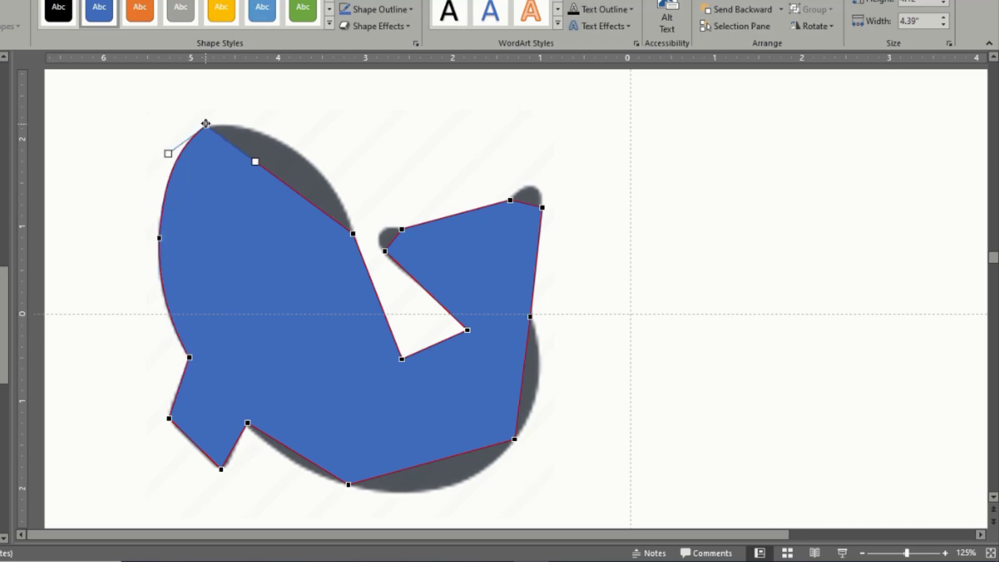
{"action": "left_click_drag", "start_coordinate": [167, 154], "coordinate": [170, 160]}
{"action": "left_click_drag", "start_coordinate": [255, 161], "coordinate": [286, 126]}
{"action": "left_click", "coordinate": [353, 233]}
{"action": "left_click_drag", "start_coordinate": [303, 199], "coordinate": [336, 172]}
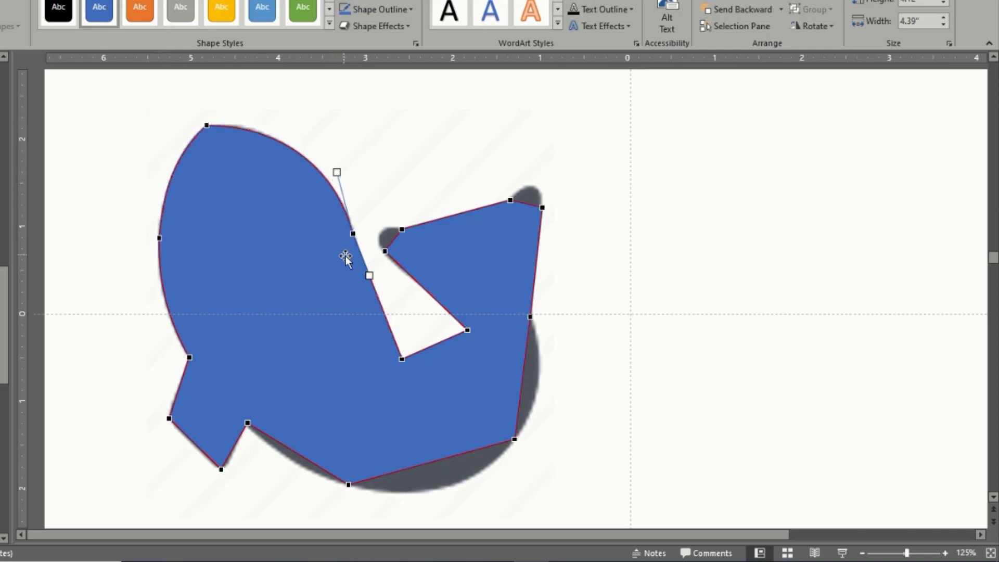
Step: Curve the neck edge and the U-shaped hollow between the fish's back and tail to match the picture
{"action": "left_click_drag", "start_coordinate": [370, 272], "coordinate": [440, 379]}
{"action": "left_click", "coordinate": [402, 359]}
{"action": "key", "text": "ctrl+z"}
{"action": "left_click", "coordinate": [468, 330]}
{"action": "left_click_drag", "start_coordinate": [448, 340], "coordinate": [472, 371]}
{"action": "left_click", "coordinate": [402, 359]}
Step: Curve the tail's inner edge and round the tip of its left lobe
{"action": "left_click", "coordinate": [468, 330]}
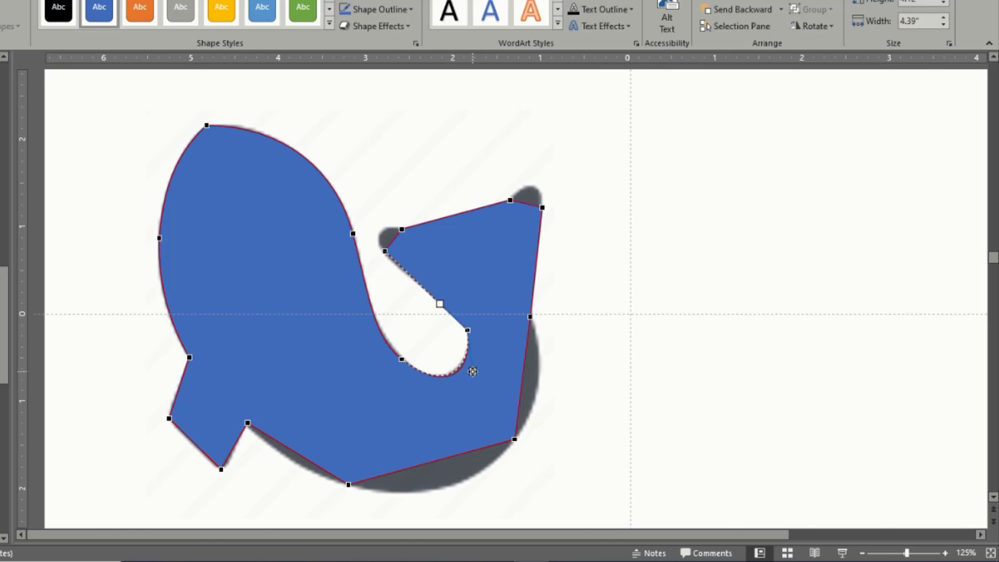
{"action": "left_click_drag", "start_coordinate": [440, 304], "coordinate": [442, 290]}
{"action": "left_click", "coordinate": [385, 251]}
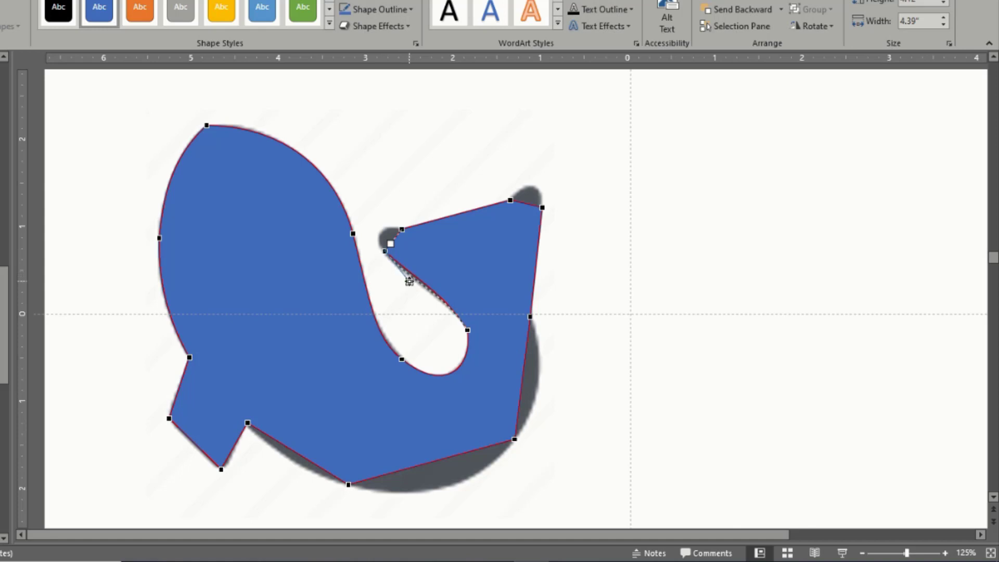
{"action": "left_click_drag", "start_coordinate": [391, 244], "coordinate": [386, 233]}
{"action": "left_click", "coordinate": [401, 229]}
{"action": "scroll", "coordinate": [401, 225], "scroll_direction": "up", "scroll_amount": 1}
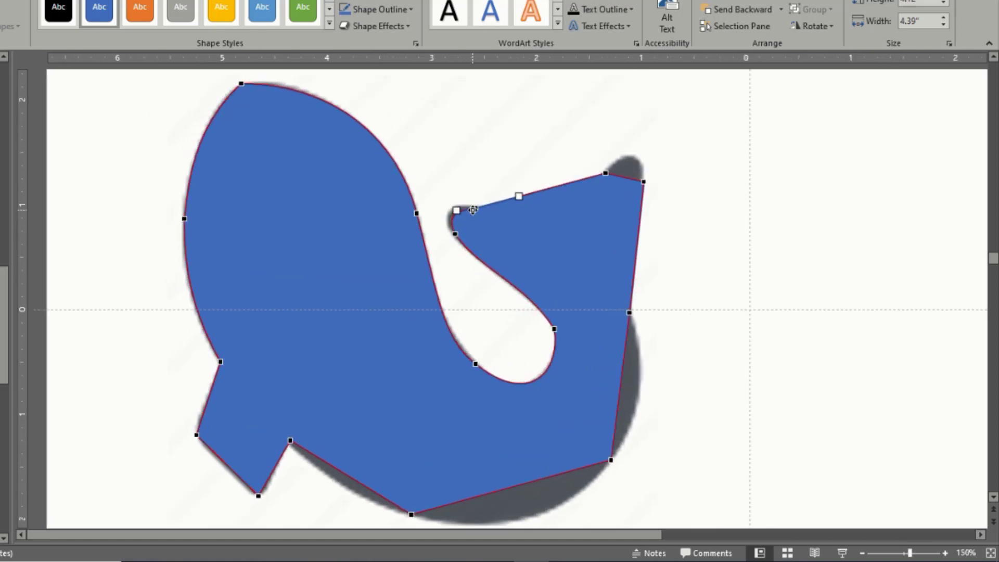
{"action": "mouse_move", "coordinate": [455, 210]}
{"action": "left_mouse_down"}
{"action": "mouse_move", "coordinate": [446, 205]}
{"action": "mouse_move", "coordinate": [444, 216]}
{"action": "left_mouse_up"}
{"action": "left_click", "coordinate": [455, 234]}
Step: Bend the tail's upper edge into a concave curve between its two lobes
{"action": "left_click", "coordinate": [476, 208]}
{"action": "left_click_drag", "start_coordinate": [516, 201], "coordinate": [531, 221]}
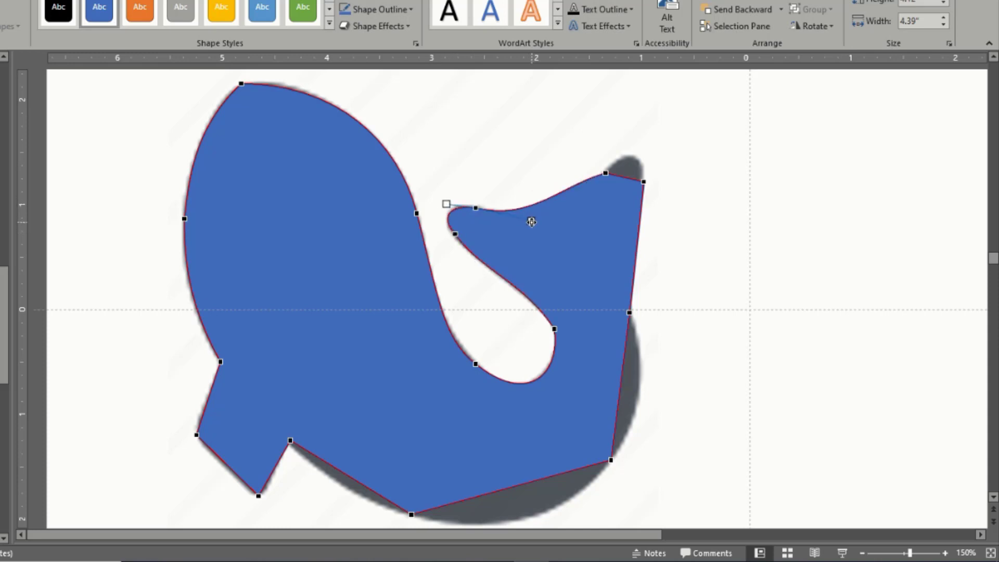
{"action": "left_click", "coordinate": [606, 173]}
{"action": "left_click_drag", "start_coordinate": [562, 185], "coordinate": [552, 232]}
{"action": "left_click", "coordinate": [476, 208]}
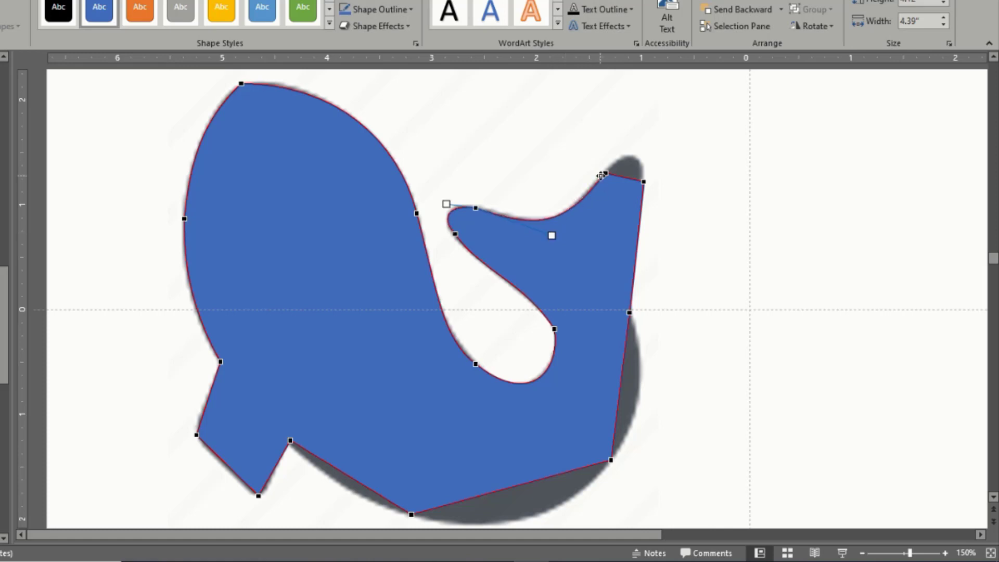
Step: Round the tip of the tail's right lobe and curve the outer edge down to the fish's lower body
{"action": "left_click", "coordinate": [606, 173]}
{"action": "left_click_drag", "start_coordinate": [617, 175], "coordinate": [626, 150]}
{"action": "left_click", "coordinate": [644, 182]}
{"action": "left_click", "coordinate": [607, 173]}
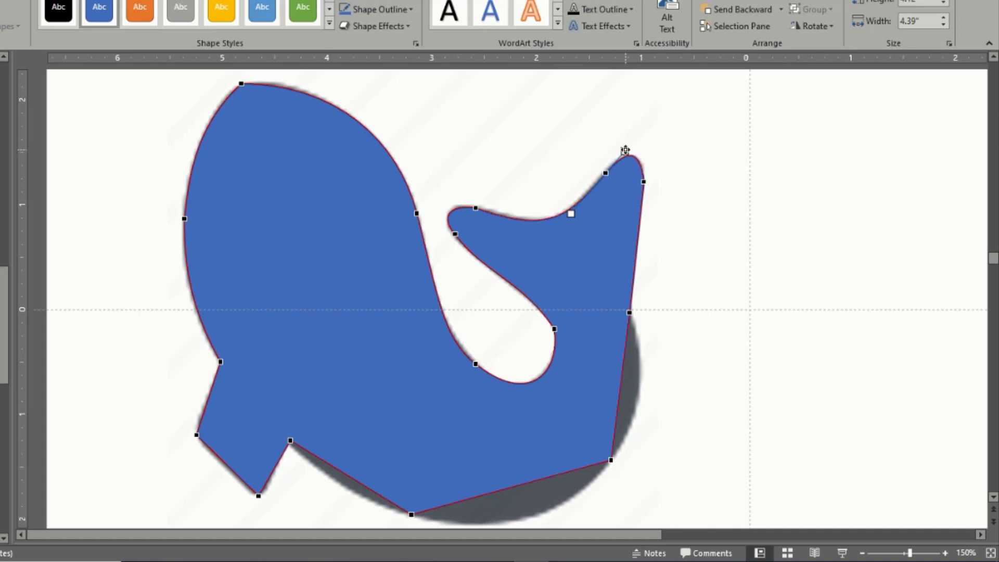
{"action": "left_click", "coordinate": [630, 311]}
{"action": "left_click_drag", "start_coordinate": [636, 264], "coordinate": [617, 238]}
{"action": "left_click_drag", "start_coordinate": [623, 361], "coordinate": [631, 425]}
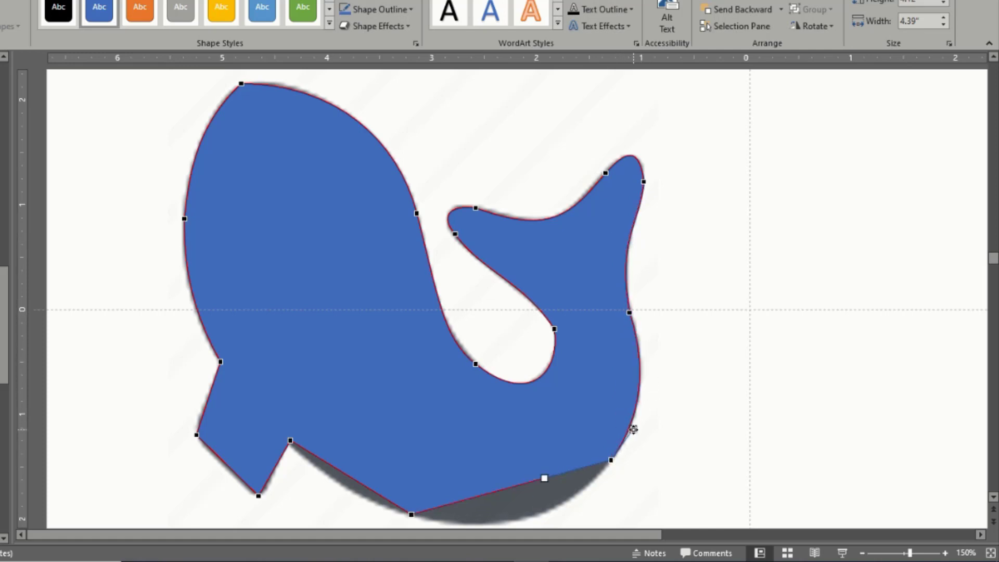
Step: Curve the right part of the fish's underside from the lower body point to the bottom of the belly
{"action": "scroll", "coordinate": [633, 423], "scroll_direction": "down", "scroll_amount": 2}
{"action": "left_click_drag", "start_coordinate": [545, 426], "coordinate": [556, 469]}
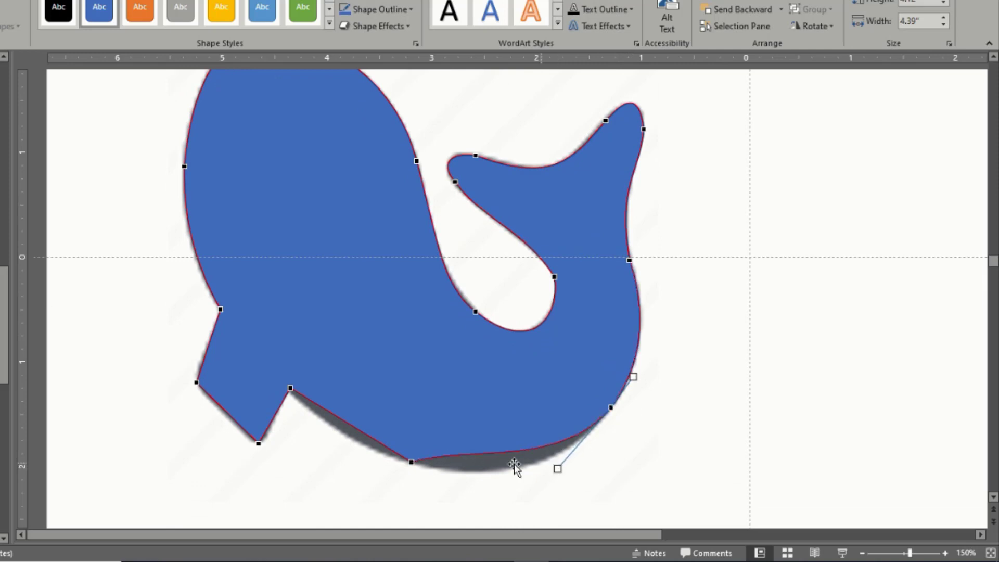
{"action": "left_click", "coordinate": [411, 462]}
{"action": "left_click_drag", "start_coordinate": [477, 444], "coordinate": [482, 488]}
{"action": "left_click", "coordinate": [610, 409]}
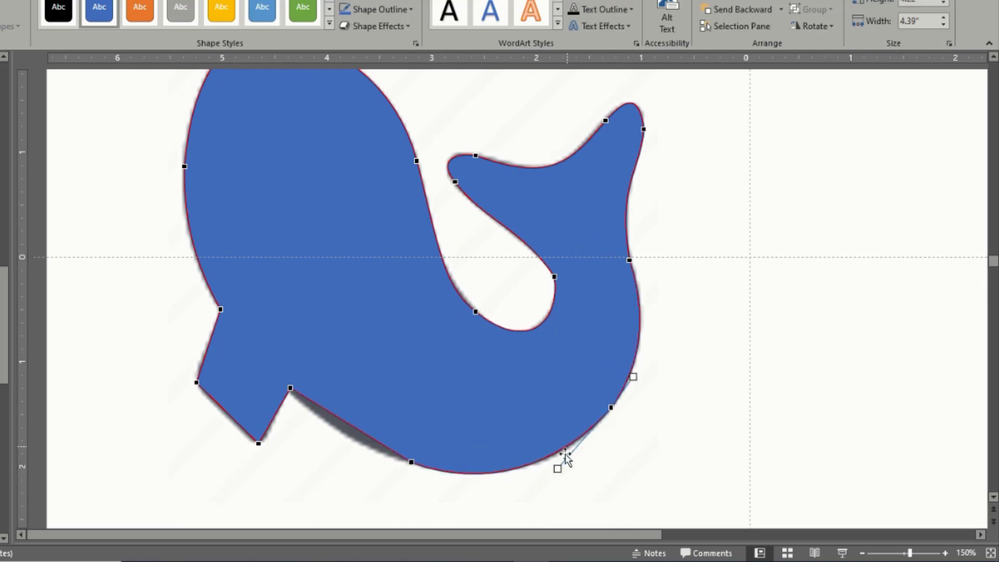
{"action": "left_click_drag", "start_coordinate": [565, 459], "coordinate": [560, 473]}
{"action": "left_click", "coordinate": [412, 461]}
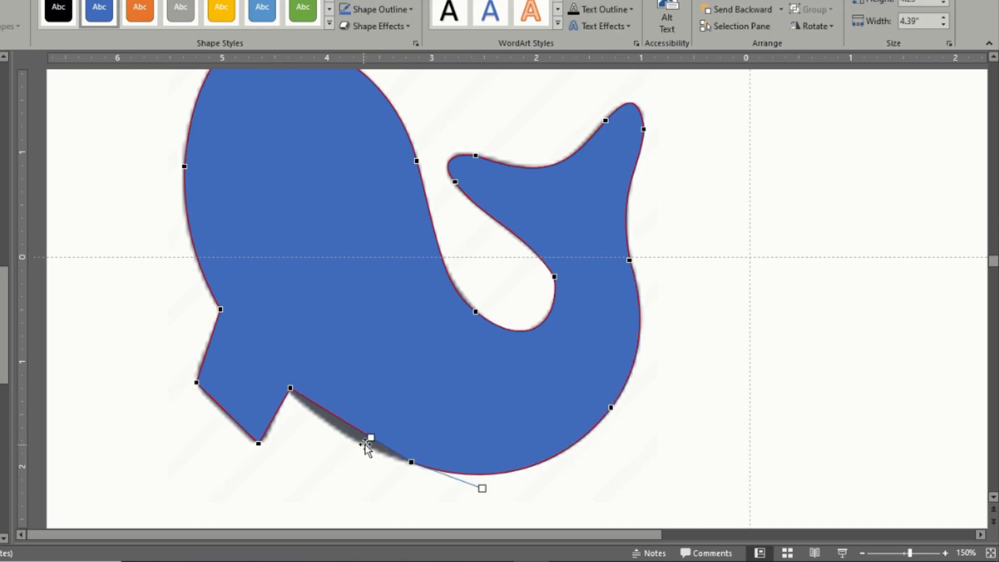
Step: Curve the belly up to the fin, nudge the fin's corner points onto the picture and finish editing points
{"action": "left_click_drag", "start_coordinate": [368, 440], "coordinate": [411, 465]}
{"action": "left_click_drag", "start_coordinate": [481, 488], "coordinate": [478, 486]}
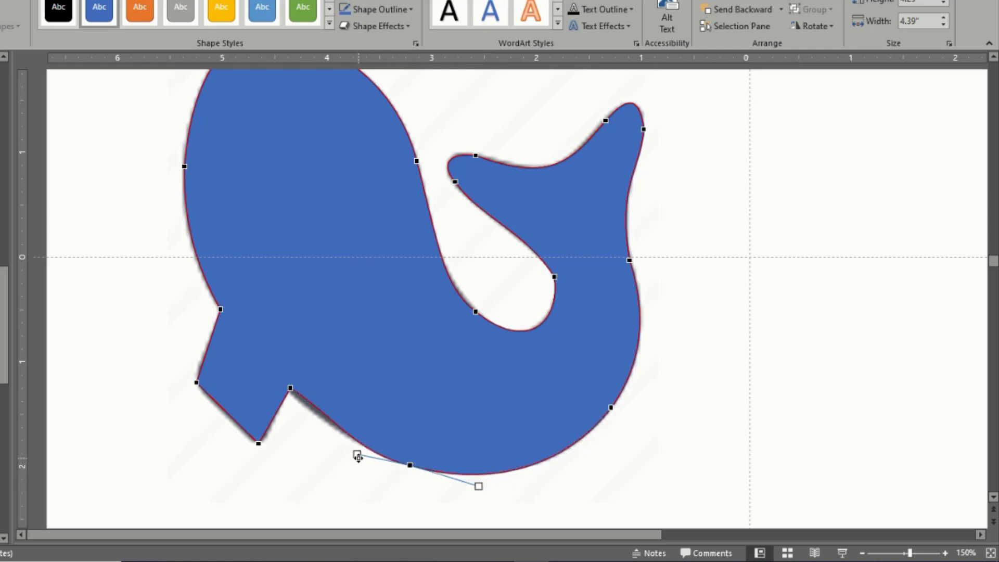
{"action": "left_click", "coordinate": [291, 389]}
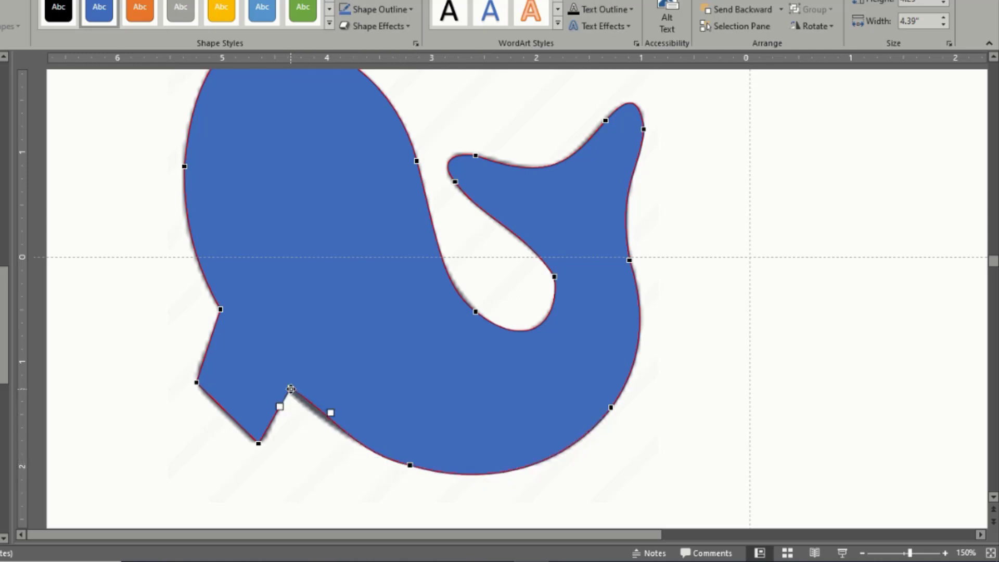
{"action": "left_click_drag", "start_coordinate": [330, 413], "coordinate": [287, 386]}
{"action": "left_click_drag", "start_coordinate": [258, 443], "coordinate": [260, 446]}
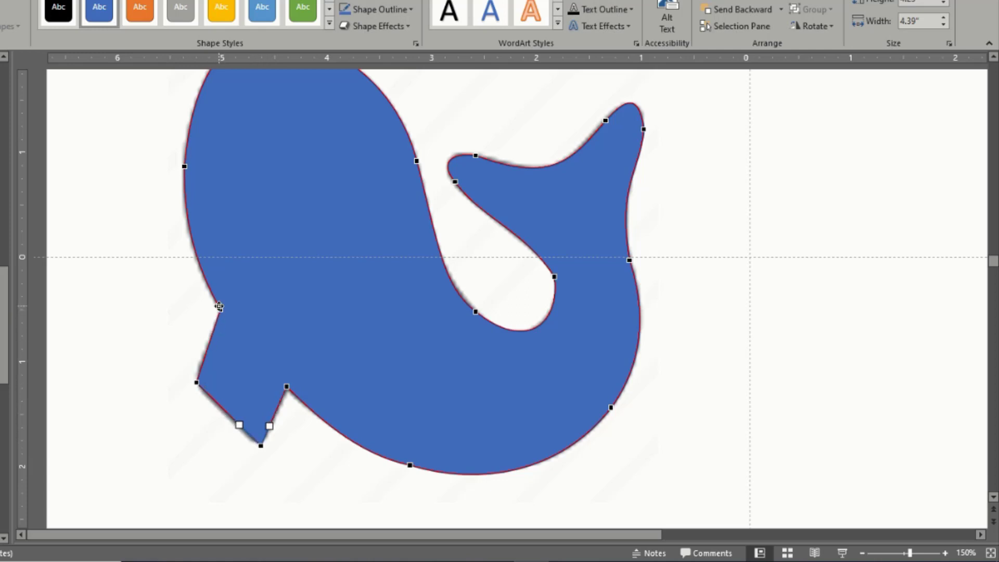
{"action": "left_click", "coordinate": [708, 347]}
Step: Move the traced fish shape off the picture to the empty area on its right
{"action": "left_click", "coordinate": [625, 339]}
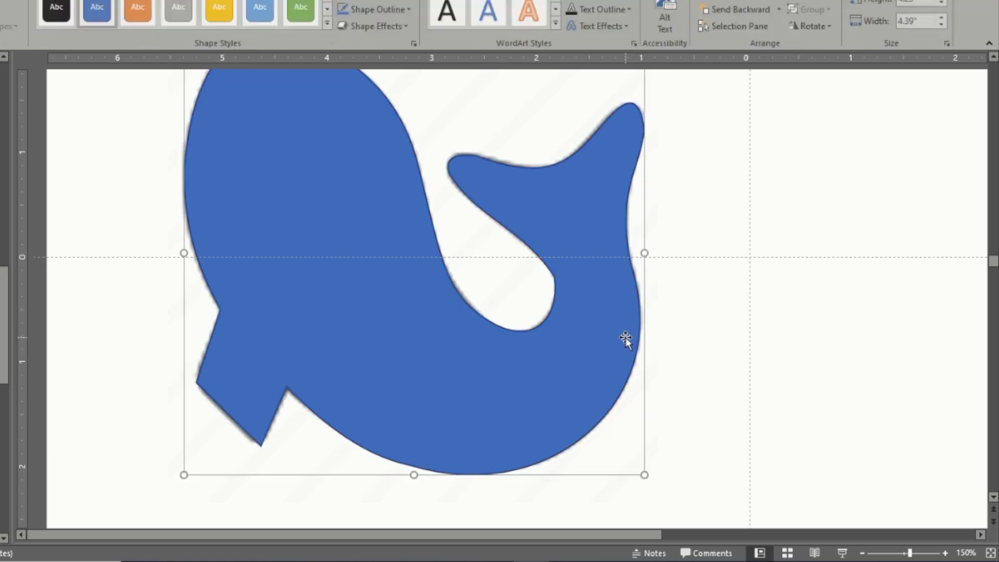
{"action": "scroll", "coordinate": [626, 340], "scroll_direction": "down", "scroll_amount": 2}
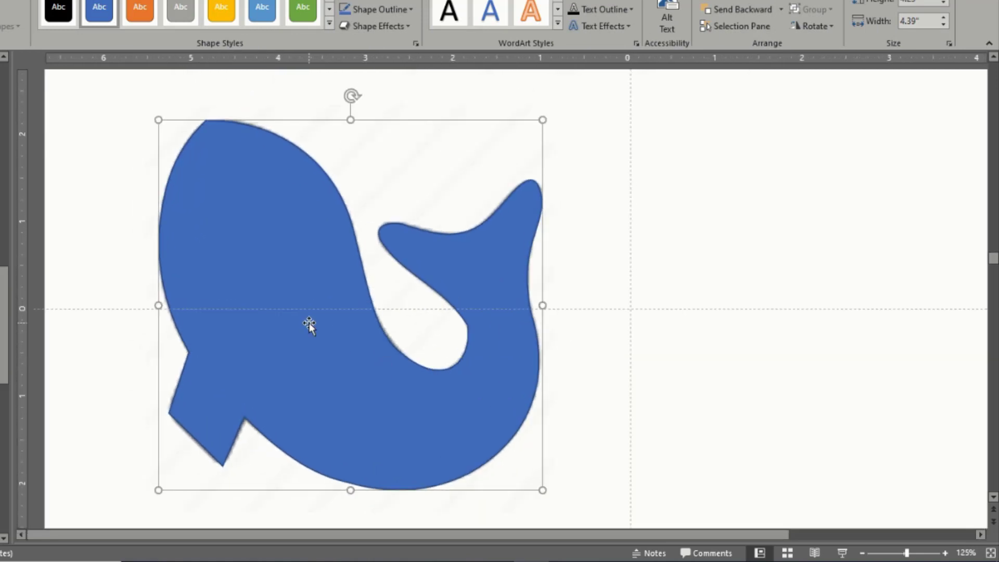
{"action": "left_click_drag", "start_coordinate": [309, 323], "coordinate": [584, 316]}
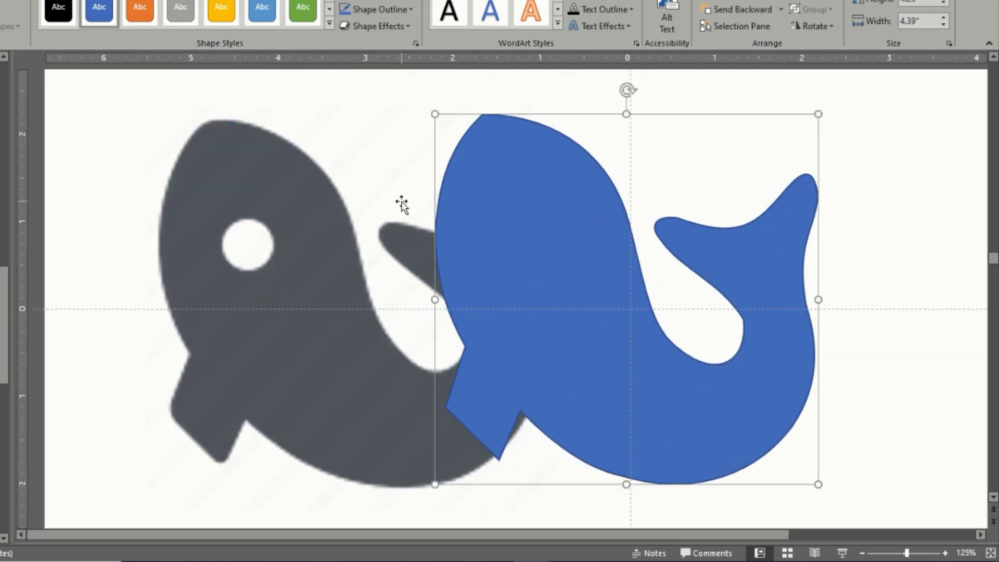
{"action": "scroll", "coordinate": [491, 237], "scroll_direction": "down", "scroll_amount": 3}
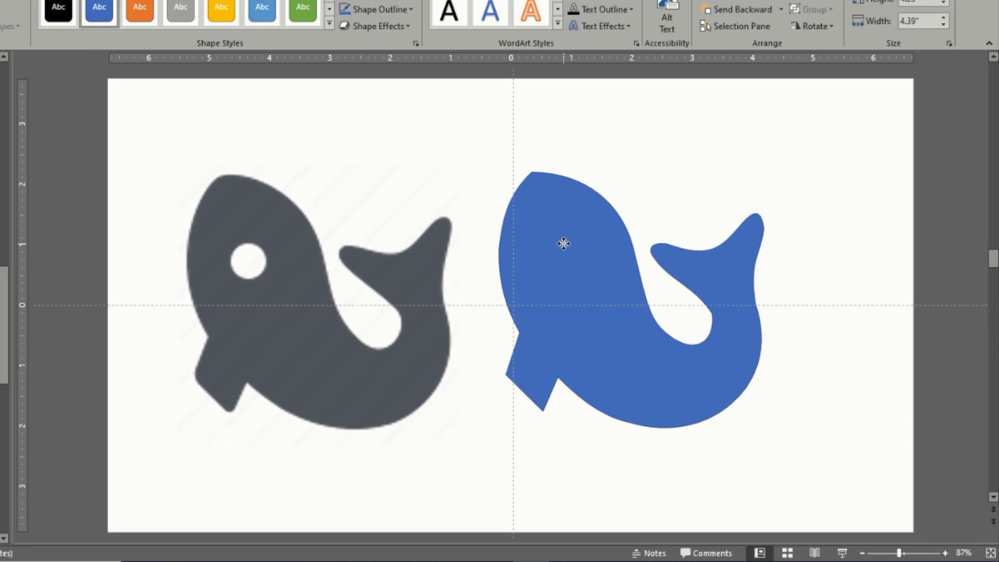
{"action": "left_click", "coordinate": [408, 157]}
Step: Fill the traced fish shape with black and remove its outline
{"action": "left_click", "coordinate": [519, 206]}
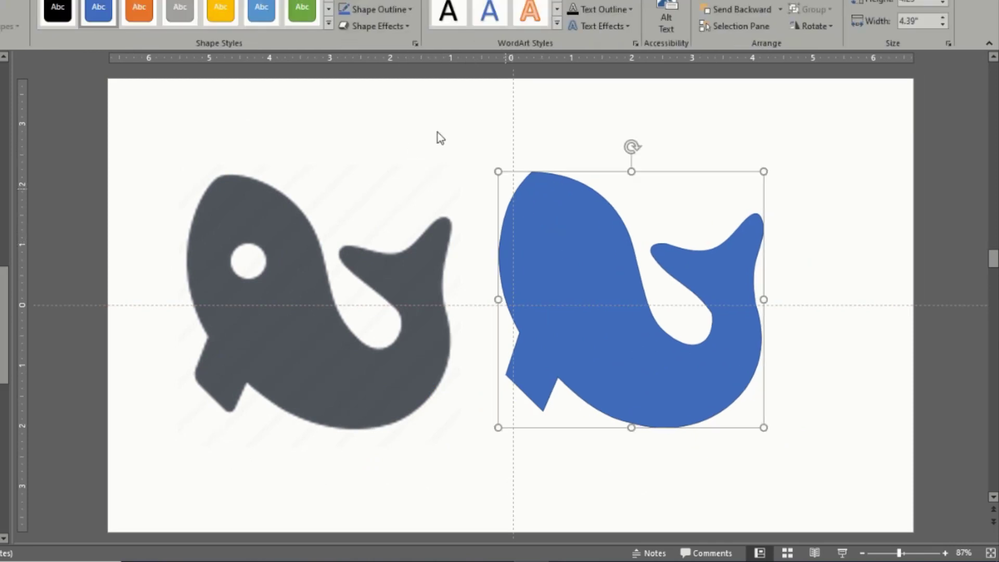
{"action": "left_click", "coordinate": [376, 1]}
{"action": "left_click", "coordinate": [355, 26]}
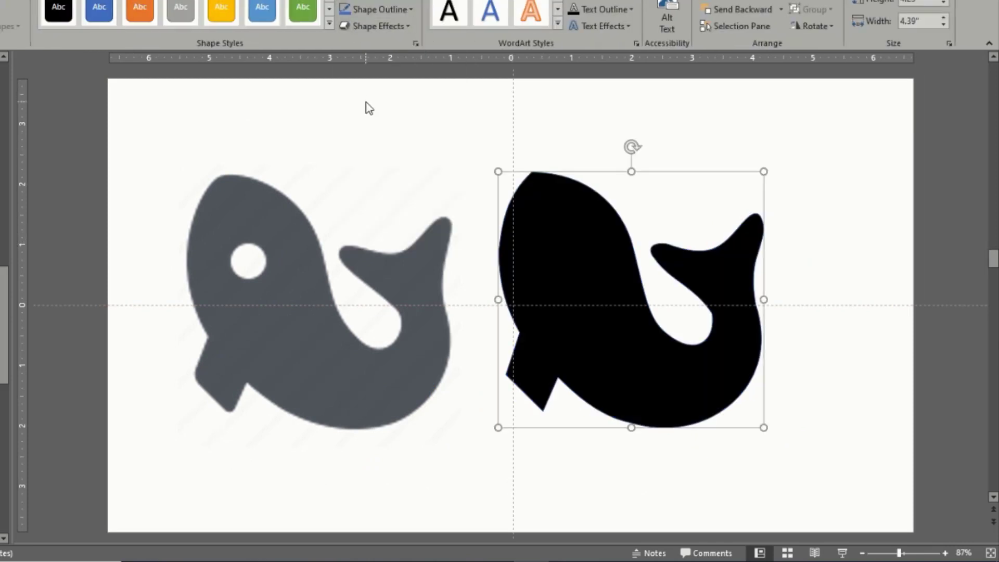
{"action": "left_click", "coordinate": [412, 9]}
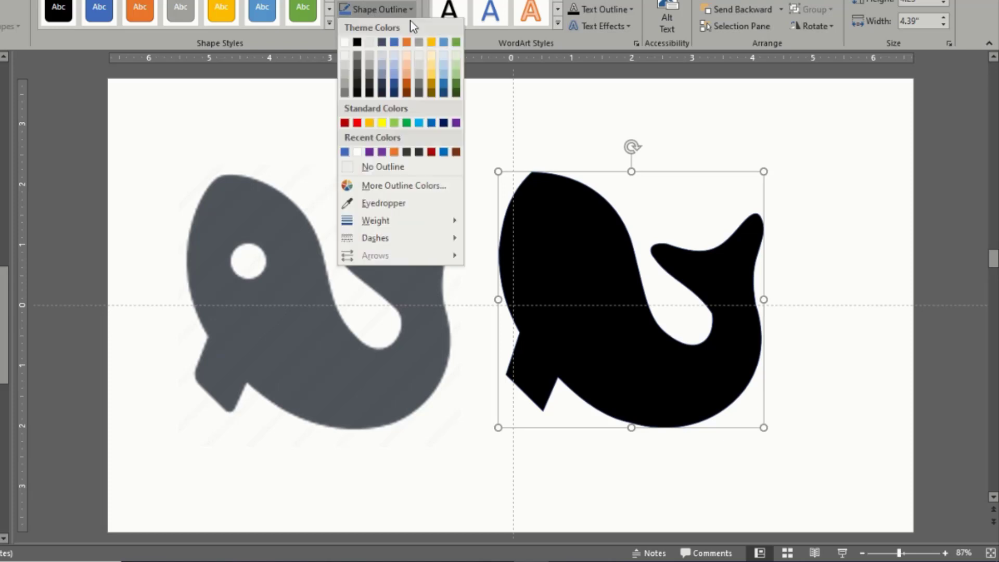
{"action": "left_click", "coordinate": [384, 165]}
{"action": "left_click", "coordinate": [384, 169]}
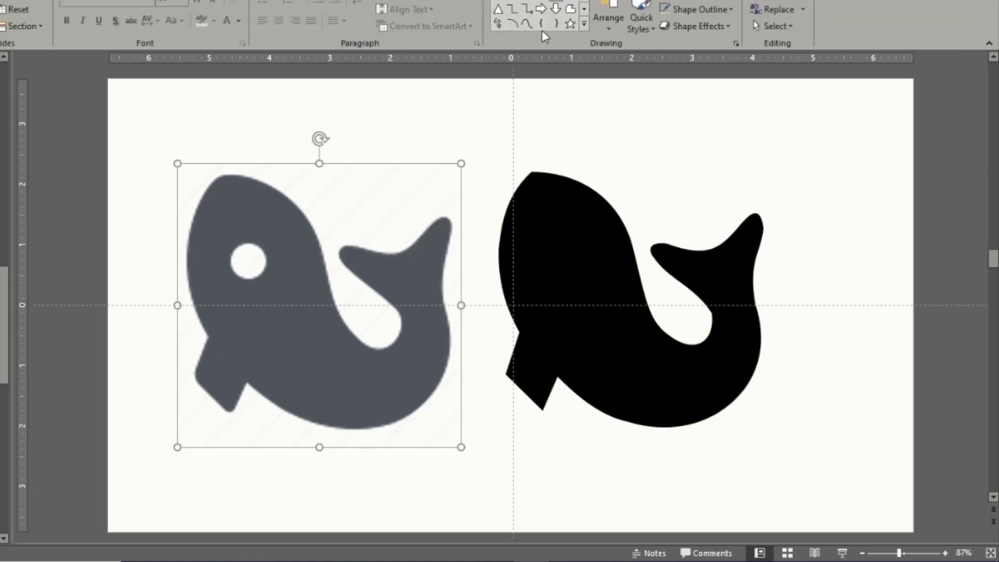
Step: Draw a circle about 0.64" wide on the black fish's head as its eye and fill it with white
{"action": "mouse_move", "coordinate": [470, 115]}
{"action": "left_mouse_down"}
{"action": "mouse_move", "coordinate": [518, 152]}
{"action": "mouse_move", "coordinate": [241, 262]}
{"action": "mouse_move", "coordinate": [262, 280]}
{"action": "mouse_move", "coordinate": [572, 244]}
{"action": "mouse_move", "coordinate": [551, 239]}
{"action": "left_mouse_up"}
{"action": "key", "text": "Delete"}
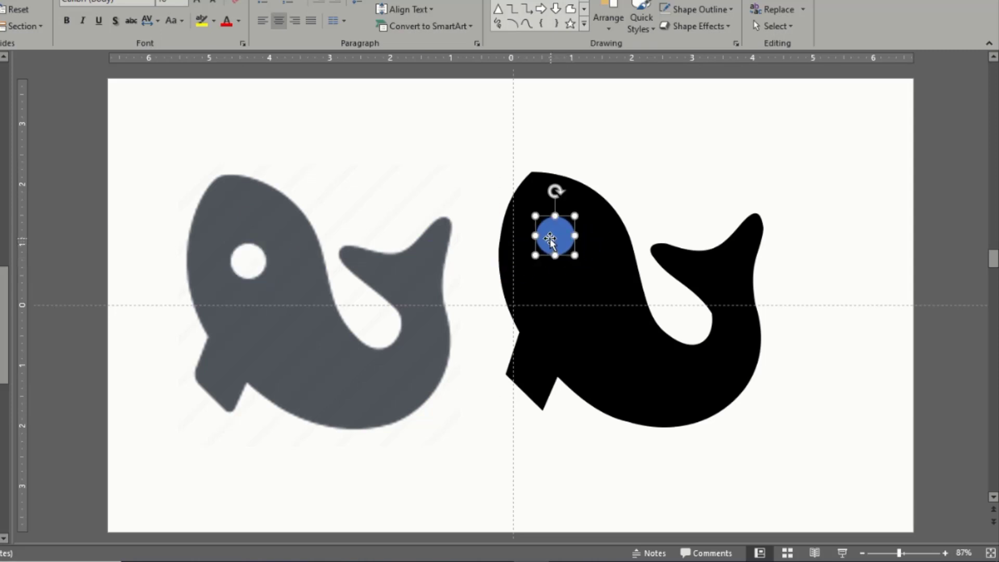
{"action": "left_click", "coordinate": [369, 0]}
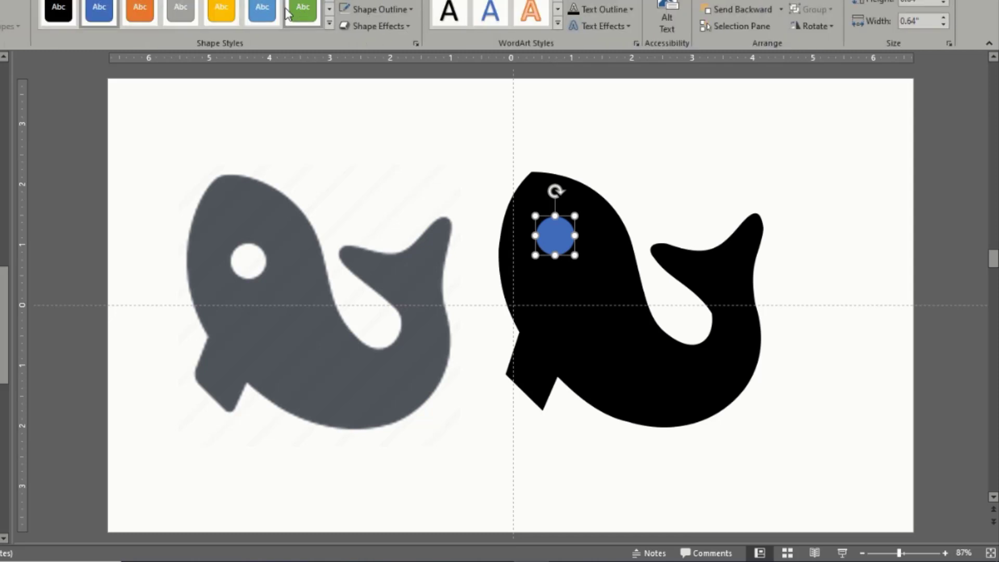
{"action": "left_click", "coordinate": [394, 3]}
{"action": "left_click", "coordinate": [344, 28]}
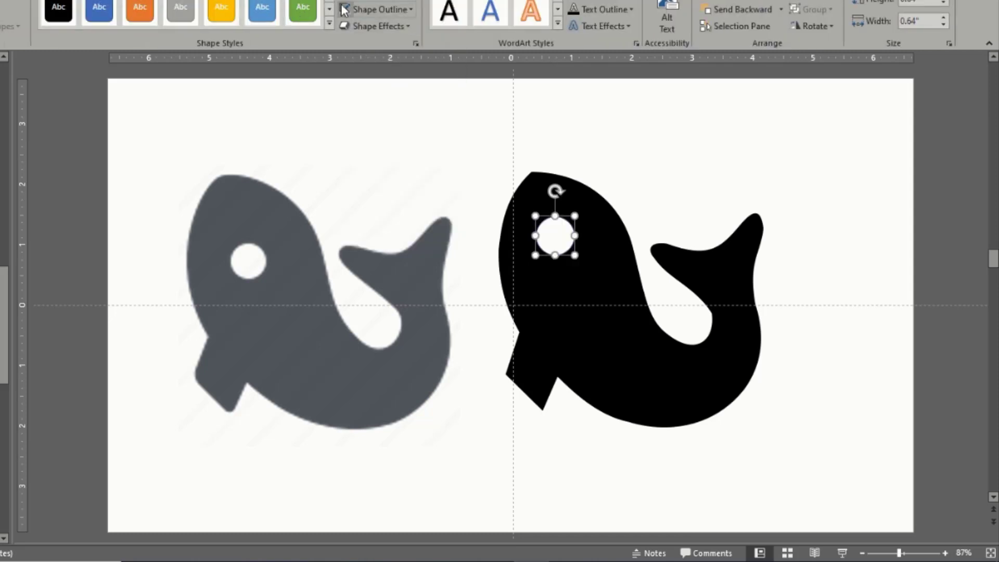
Step: Group the white eye circle with the black fish body
{"action": "left_click", "coordinate": [437, 163]}
{"action": "left_click", "coordinate": [560, 245]}
{"action": "left_click", "coordinate": [608, 285], "text": "shift"}
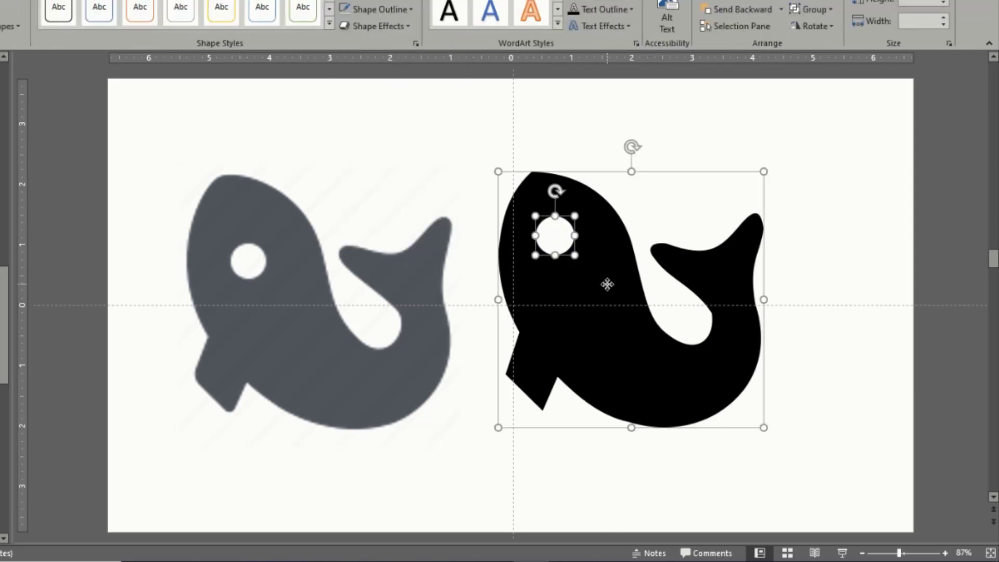
{"action": "key", "text": "ctrl+g"}
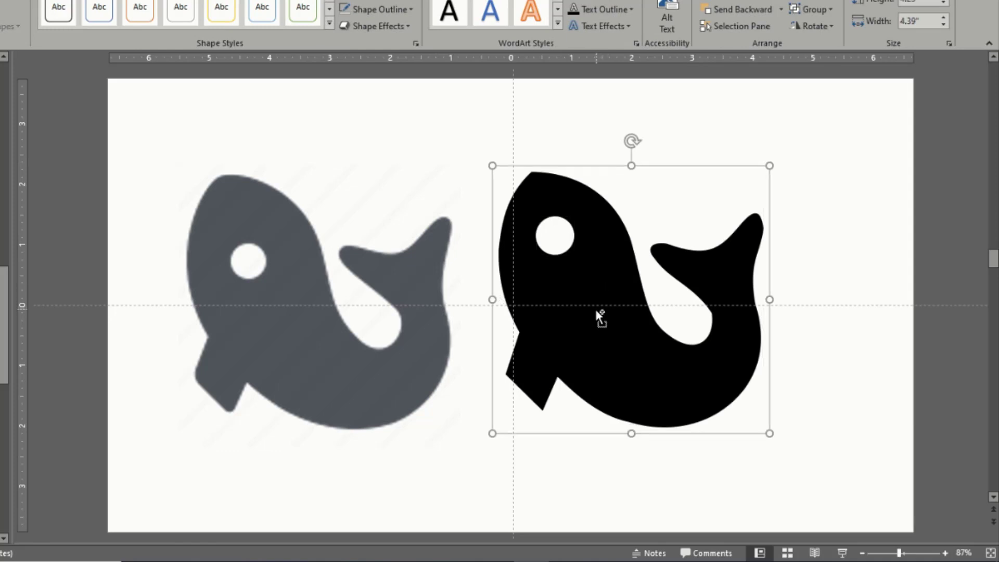
{"action": "scroll", "coordinate": [595, 309], "scroll_direction": "down", "scroll_amount": 1, "text": "ctrl"}
{"action": "scroll", "coordinate": [595, 310], "scroll_direction": "up", "scroll_amount": 1, "text": "ctrl"}
Step: Preview the slide with the blue and red fish picture as a slide show and return to editing
{"action": "left_click", "coordinate": [842, 553]}
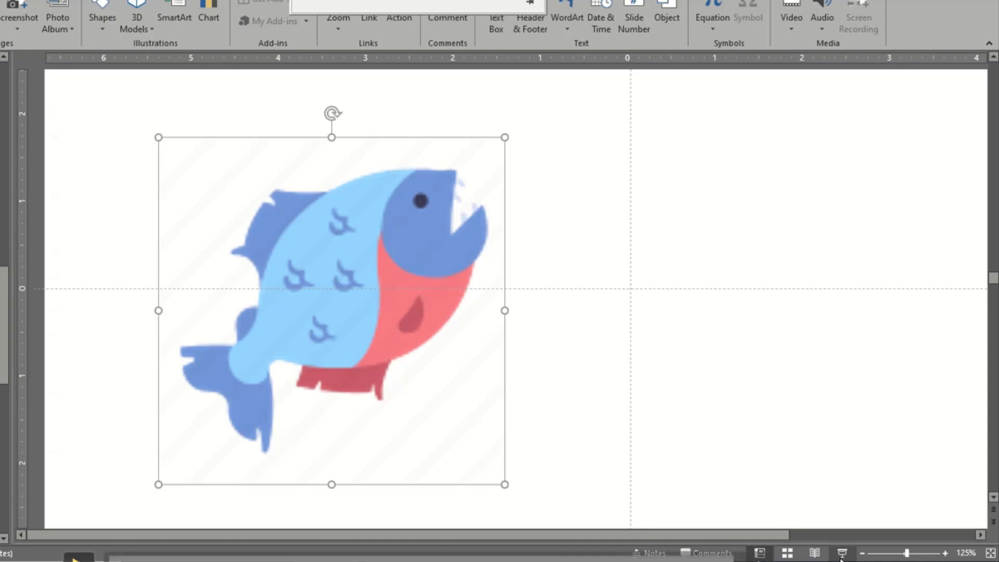
{"action": "left_click", "coordinate": [842, 554]}
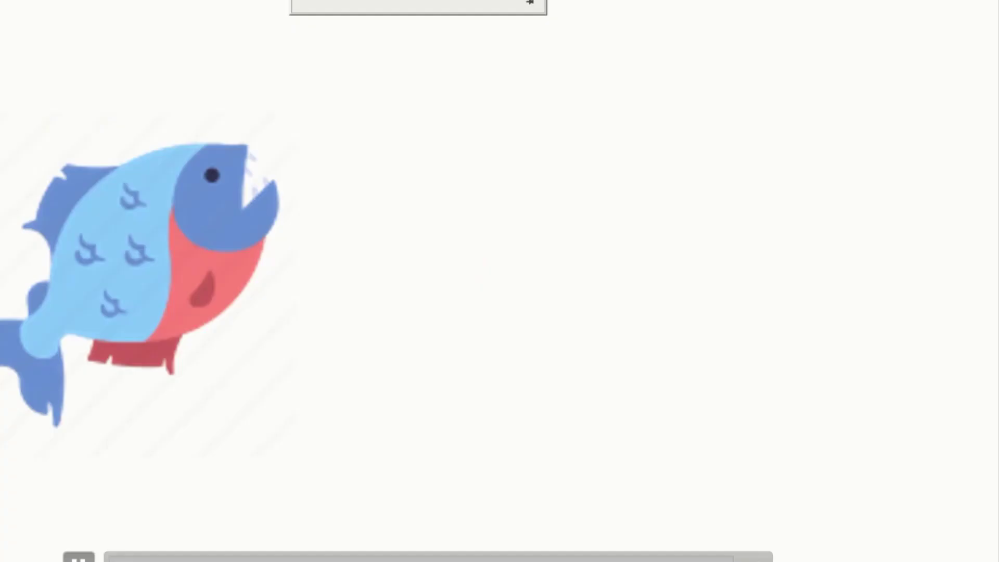
{"action": "left_click", "coordinate": [569, 127]}
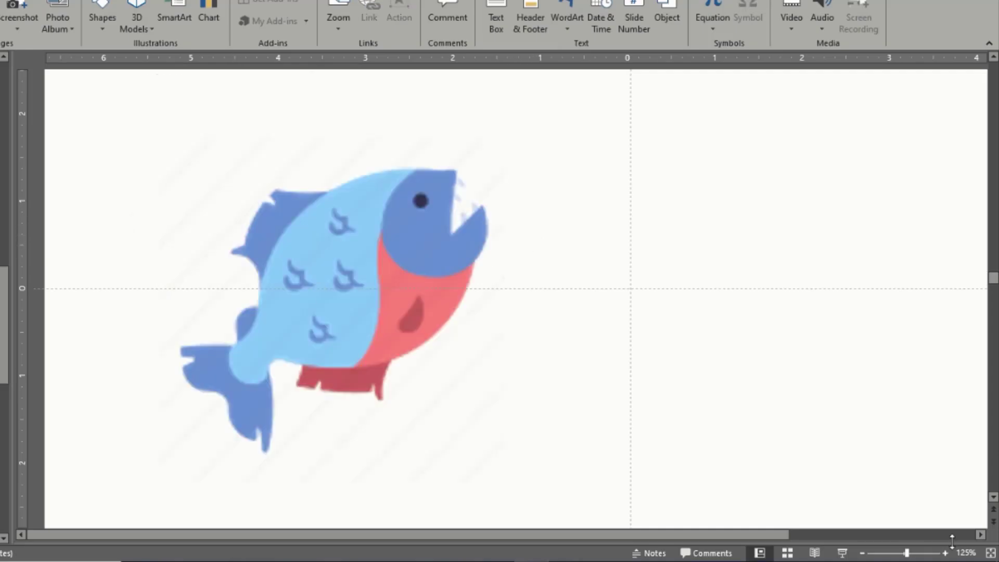
Step: Preview the slide full screen once more, and move the blue and red fish picture close to the slide's left edge
{"action": "left_click", "coordinate": [842, 553]}
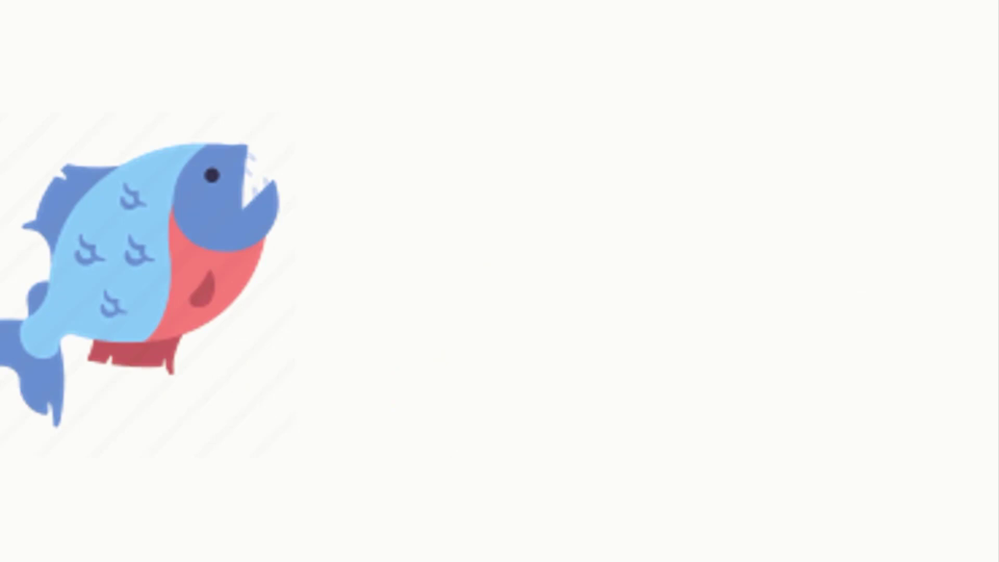
{"action": "key", "text": "Escape"}
{"action": "left_click_drag", "start_coordinate": [384, 305], "coordinate": [390, 283]}
{"action": "scroll", "coordinate": [499, 305], "scroll_direction": "down", "scroll_amount": 1}
{"action": "scroll", "coordinate": [391, 282], "scroll_direction": "up", "scroll_amount": 5}
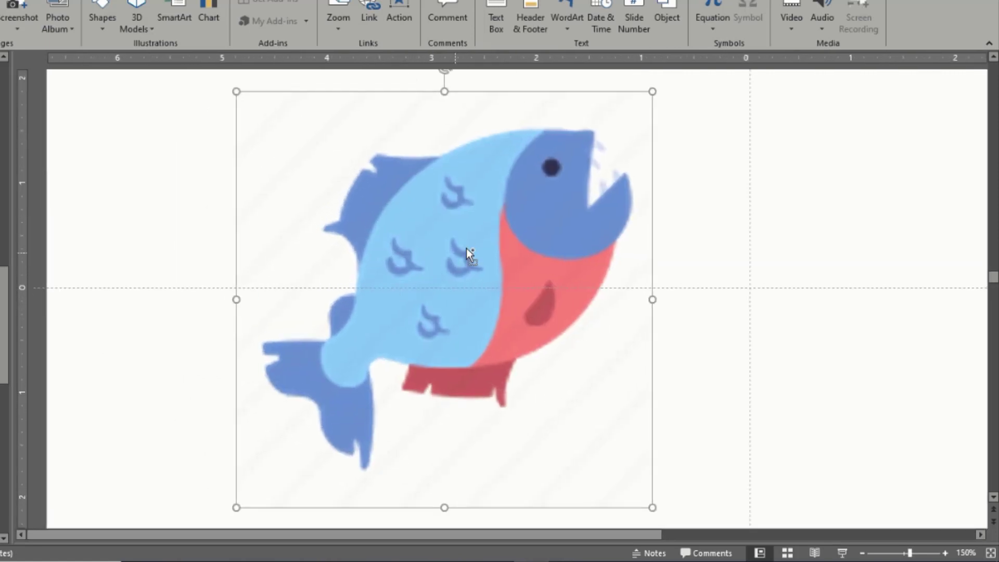
{"action": "left_click_drag", "start_coordinate": [467, 249], "coordinate": [318, 257]}
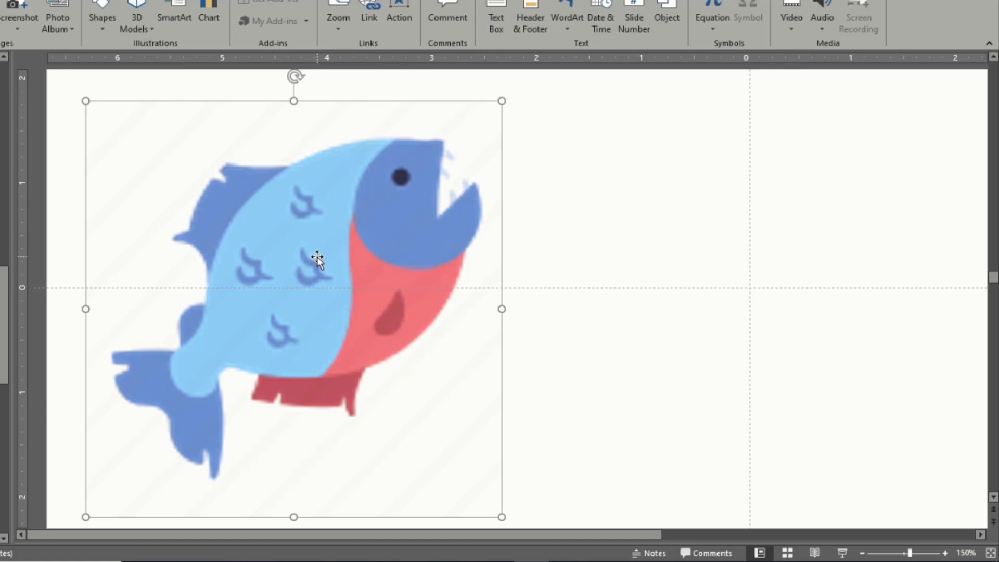
{"action": "left_click_drag", "start_coordinate": [329, 260], "coordinate": [302, 265]}
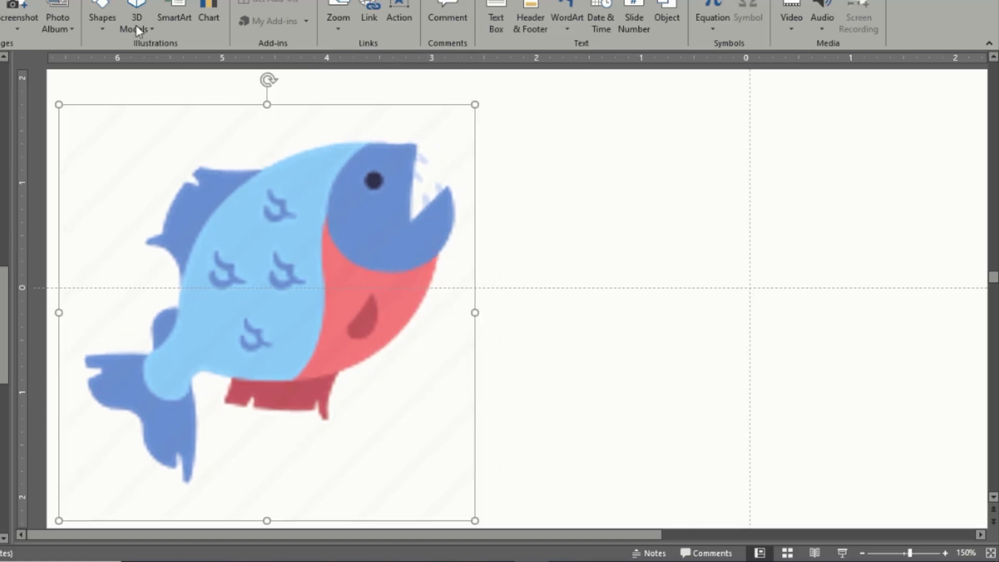
Step: Start a freeform shape at the fish's tail base and trace straight segments along its back to the top of the head
{"action": "left_click", "coordinate": [100, 24]}
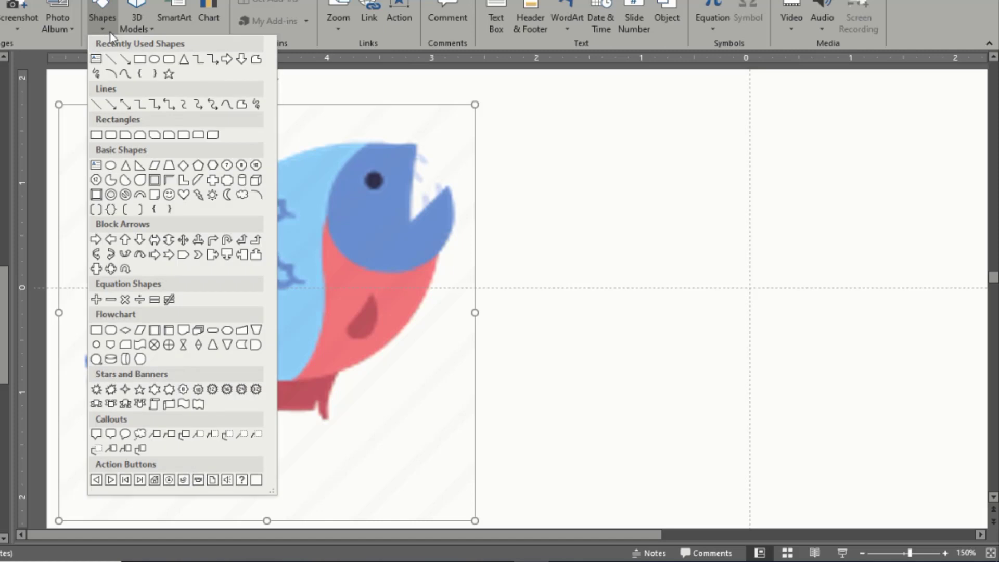
{"action": "left_click", "coordinate": [257, 60]}
{"action": "scroll", "coordinate": [350, 148], "scroll_direction": "up", "scroll_amount": 5}
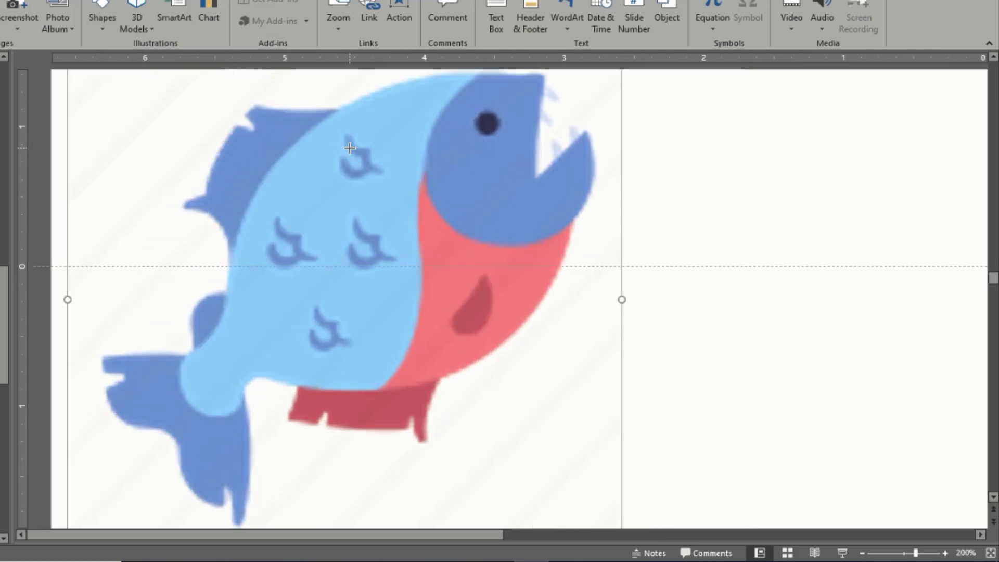
{"action": "scroll", "coordinate": [350, 147], "scroll_direction": "down", "scroll_amount": 5}
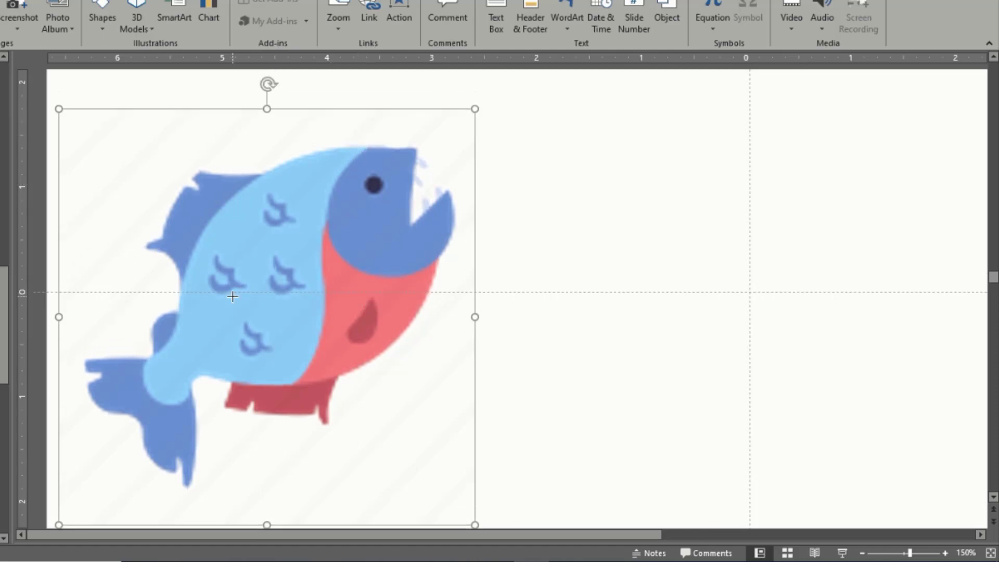
{"action": "scroll", "coordinate": [232, 296], "scroll_direction": "up", "scroll_amount": 5}
{"action": "scroll", "coordinate": [232, 296], "scroll_direction": "up", "scroll_amount": 3}
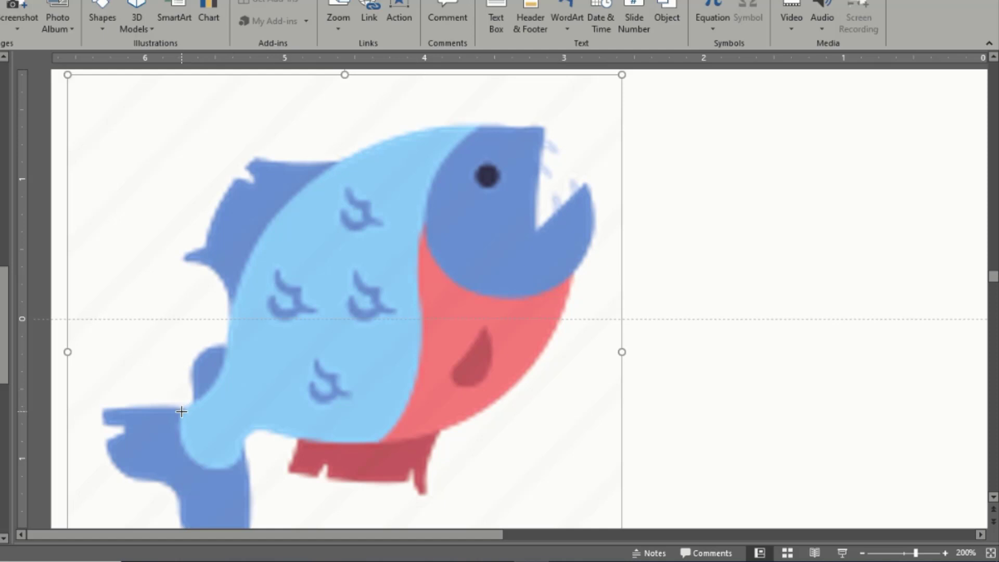
{"action": "left_click", "coordinate": [181, 412]}
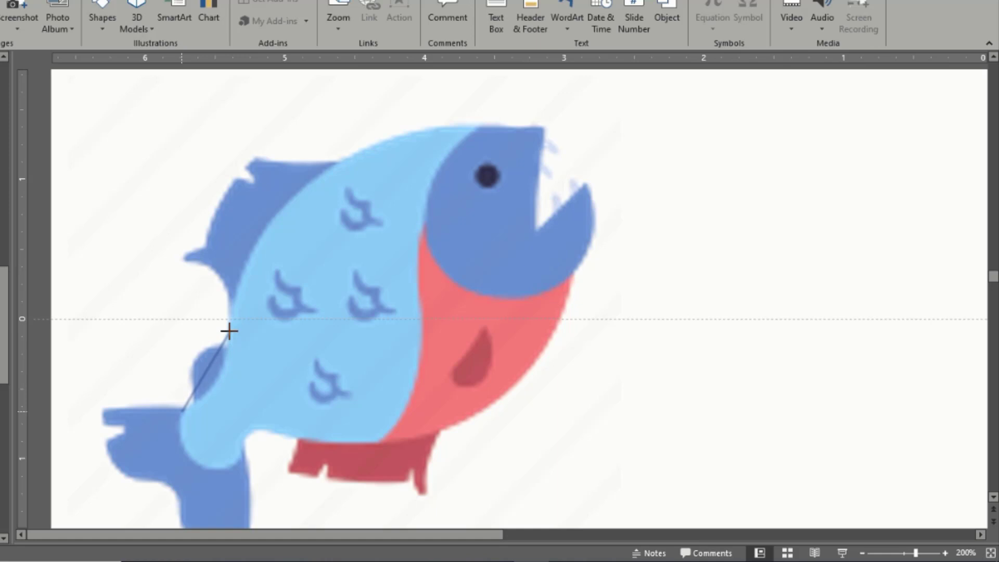
{"action": "left_click", "coordinate": [283, 206]}
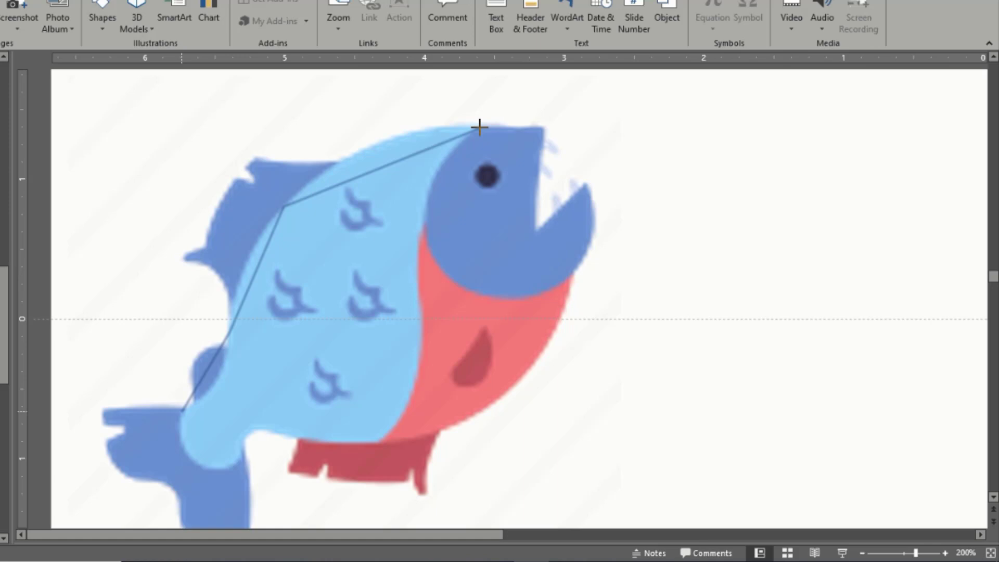
{"action": "left_click", "coordinate": [480, 127]}
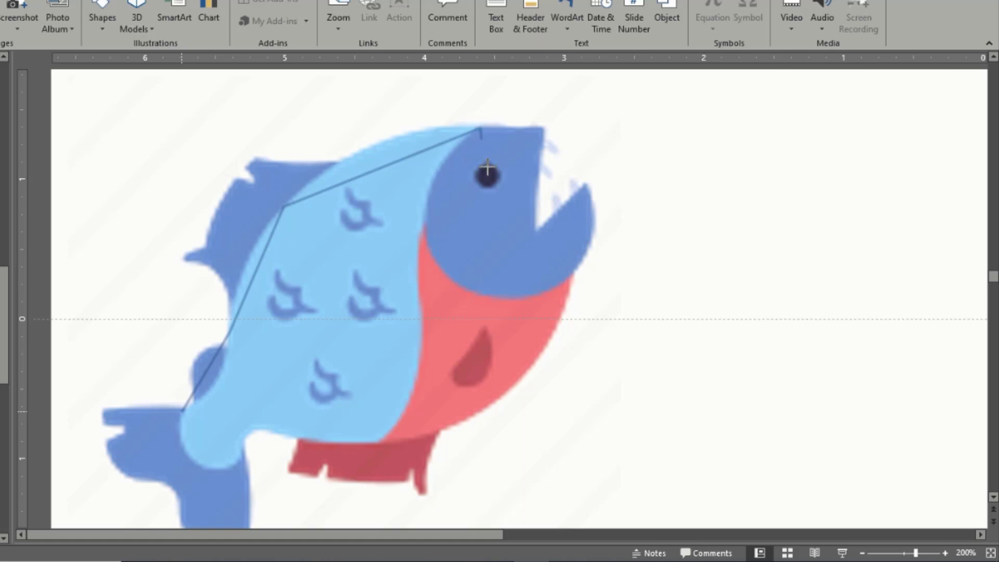
Step: Continue the freeform through the head, along the belly and around the tail base, closing a body shape about 2.79" wide
{"action": "left_click", "coordinate": [502, 249]}
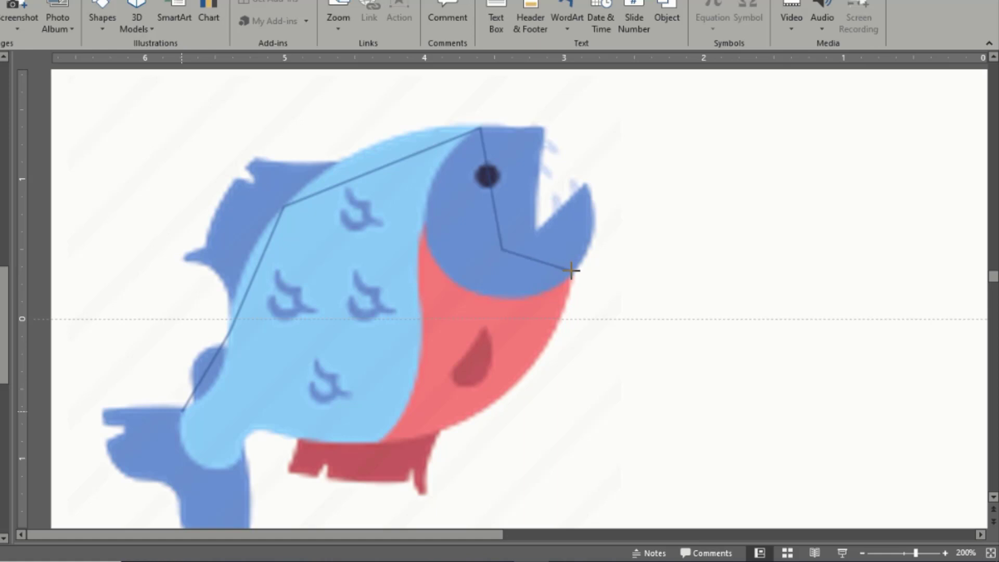
{"action": "left_click", "coordinate": [571, 271]}
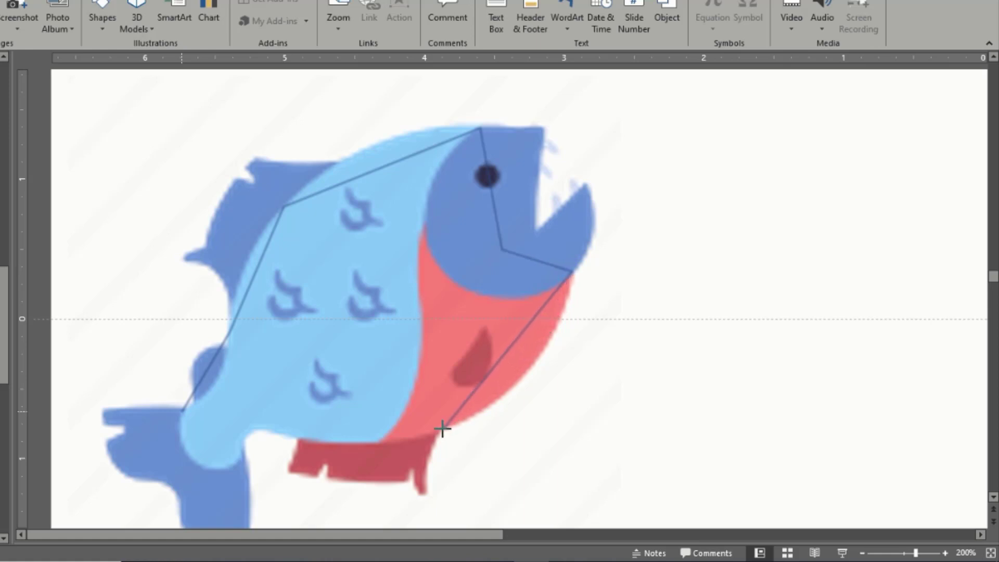
{"action": "left_click", "coordinate": [486, 407]}
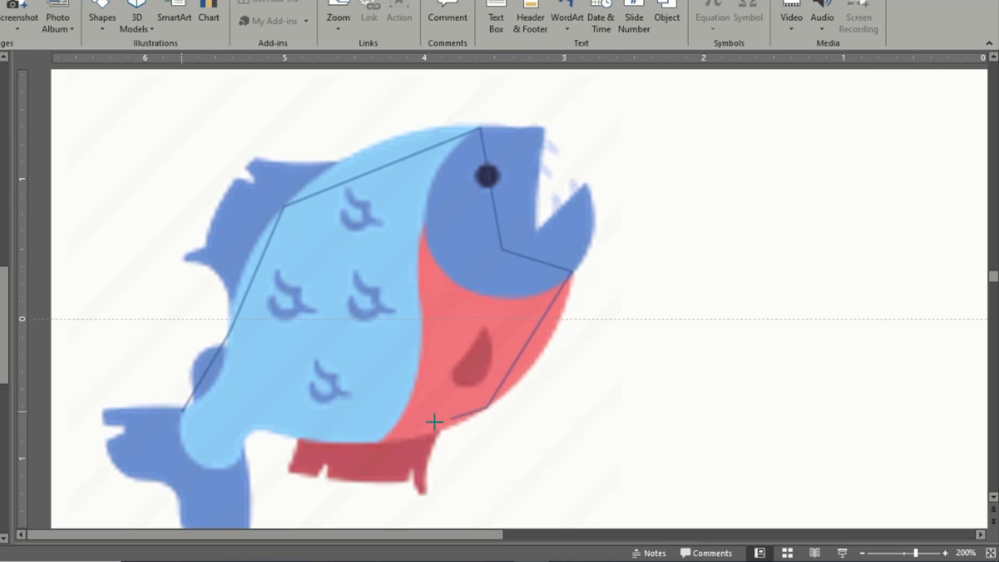
{"action": "left_click", "coordinate": [381, 440]}
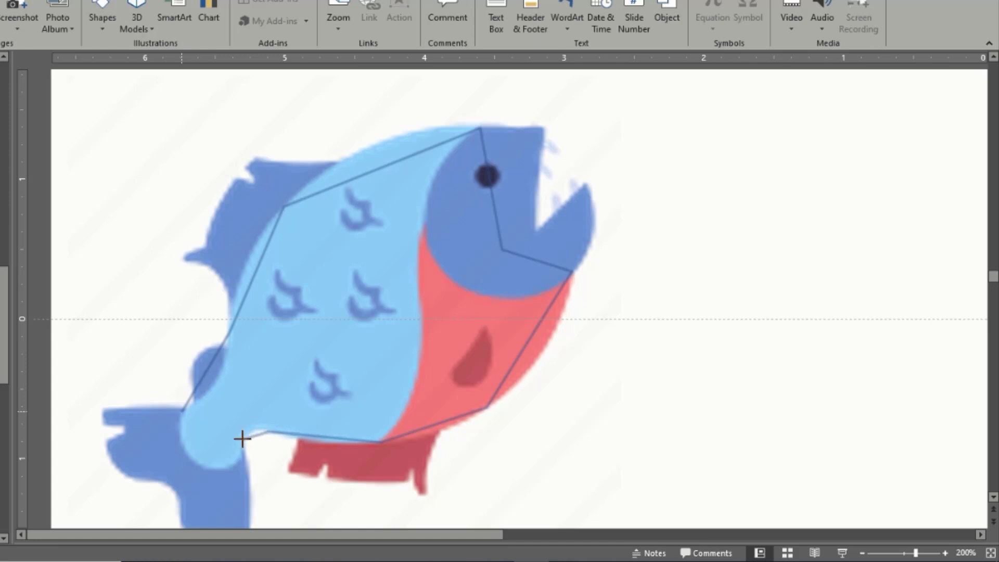
{"action": "left_click", "coordinate": [243, 439]}
{"action": "left_click", "coordinate": [243, 449]}
{"action": "left_click", "coordinate": [190, 458]}
{"action": "left_click", "coordinate": [183, 411]}
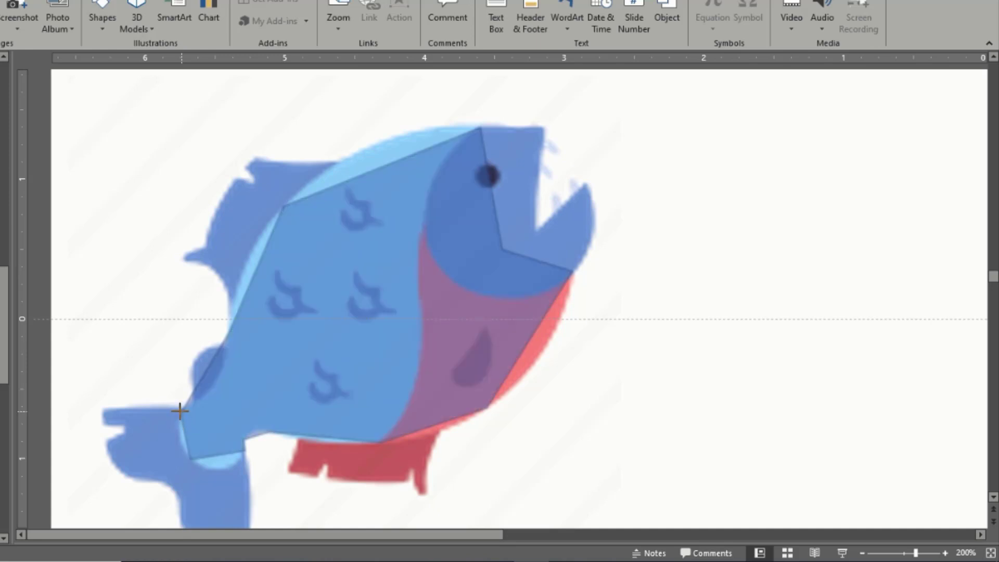
Step: Edit the body shape's points to curve the upper back edge between the mid-back and head points along the fish's outline
{"action": "right_click", "coordinate": [331, 253]}
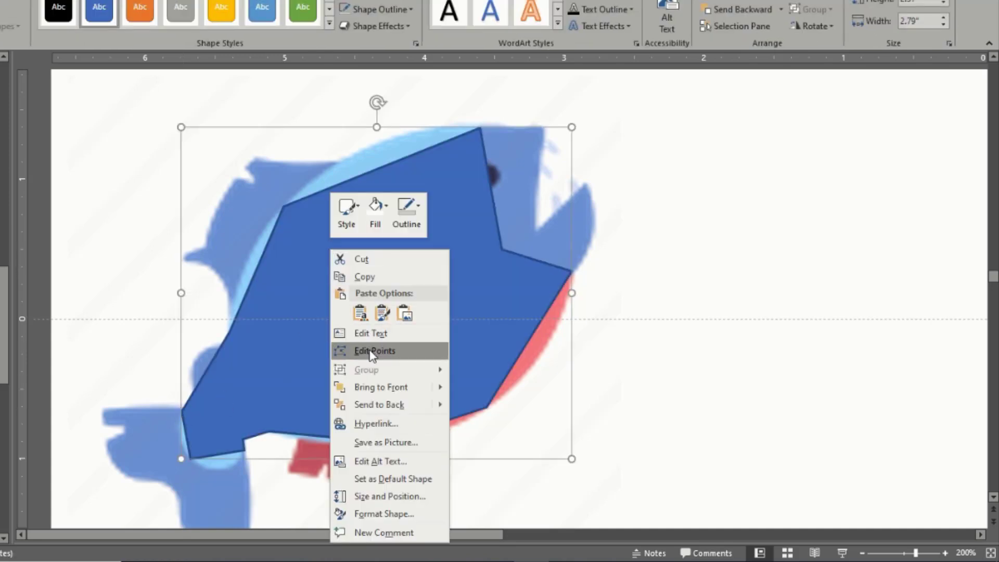
{"action": "left_click", "coordinate": [368, 350]}
{"action": "left_click", "coordinate": [284, 206]}
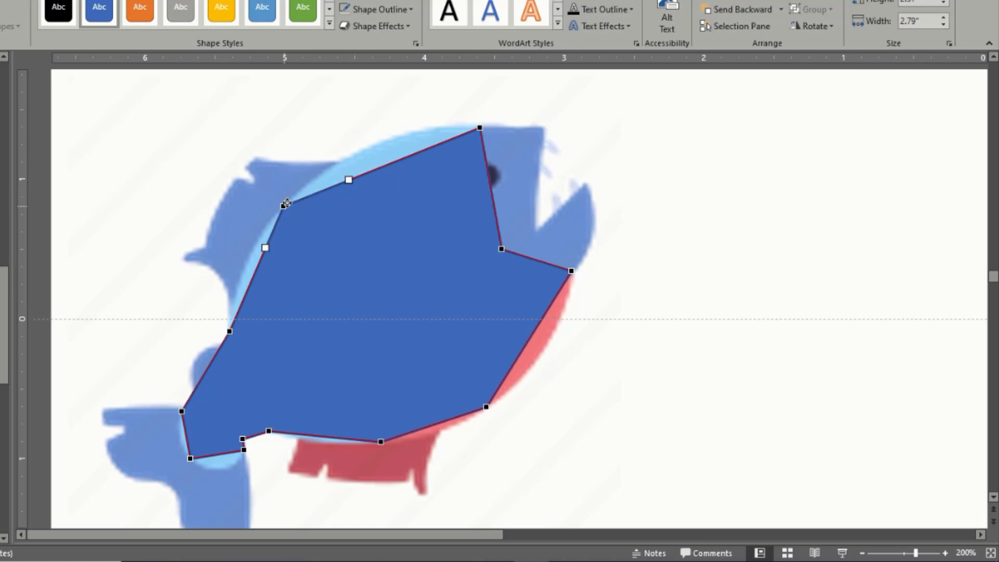
{"action": "left_click_drag", "start_coordinate": [349, 180], "coordinate": [344, 150]}
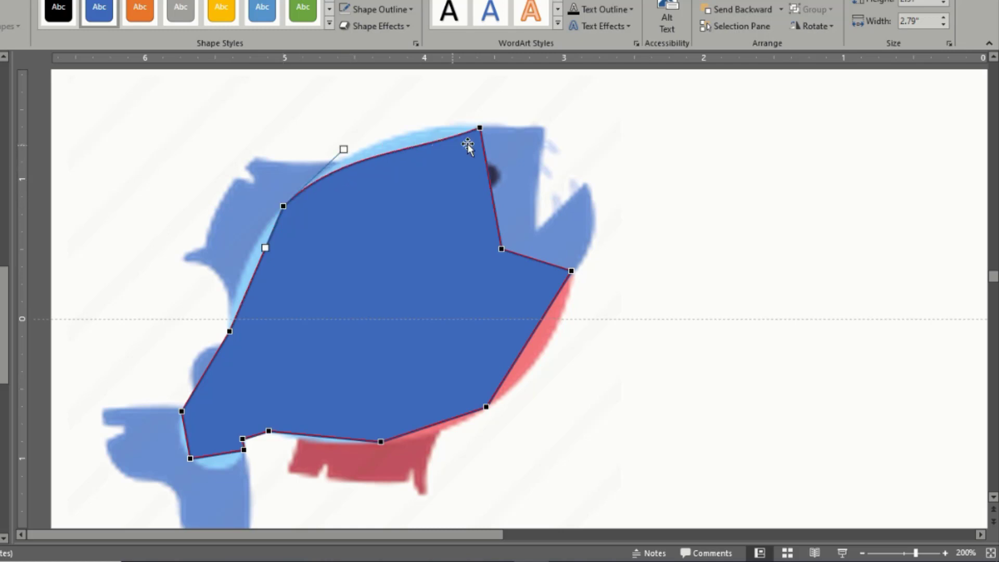
{"action": "left_click", "coordinate": [481, 127]}
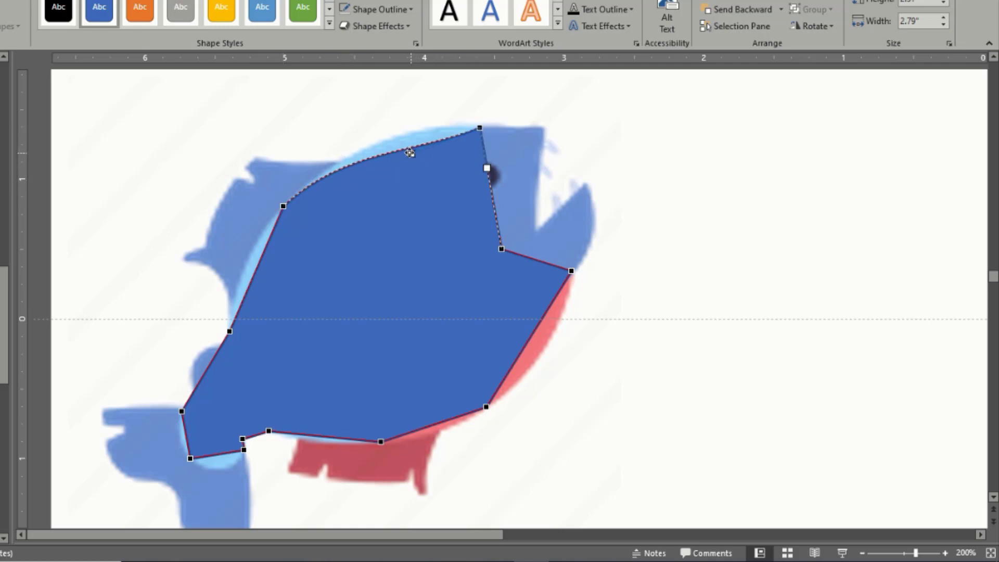
{"action": "left_click_drag", "start_coordinate": [414, 152], "coordinate": [407, 123]}
Step: Curve the lower back edge of the body shape to follow the fish's outline behind the dorsal fin
{"action": "left_click", "coordinate": [283, 206]}
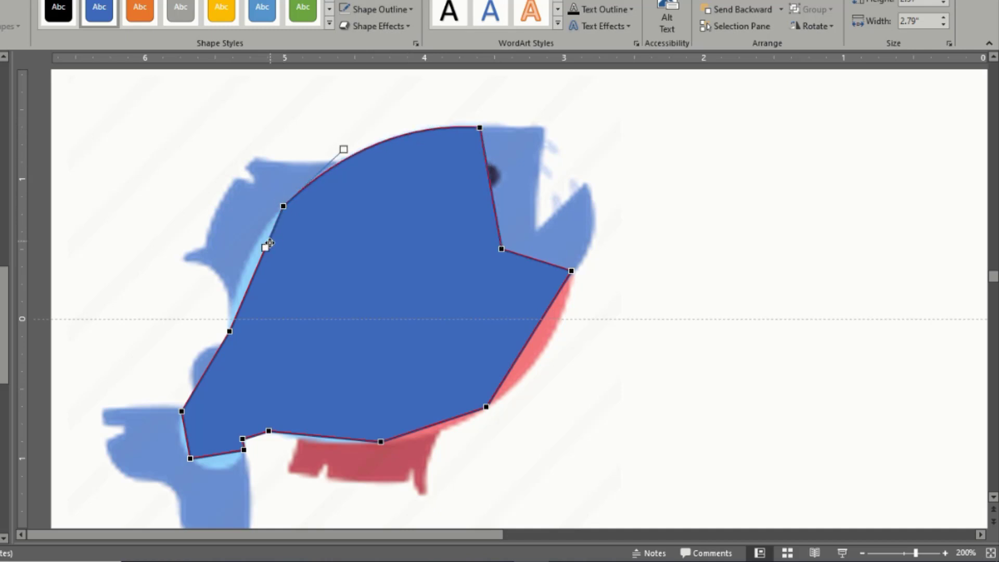
{"action": "left_click_drag", "start_coordinate": [270, 242], "coordinate": [257, 239]}
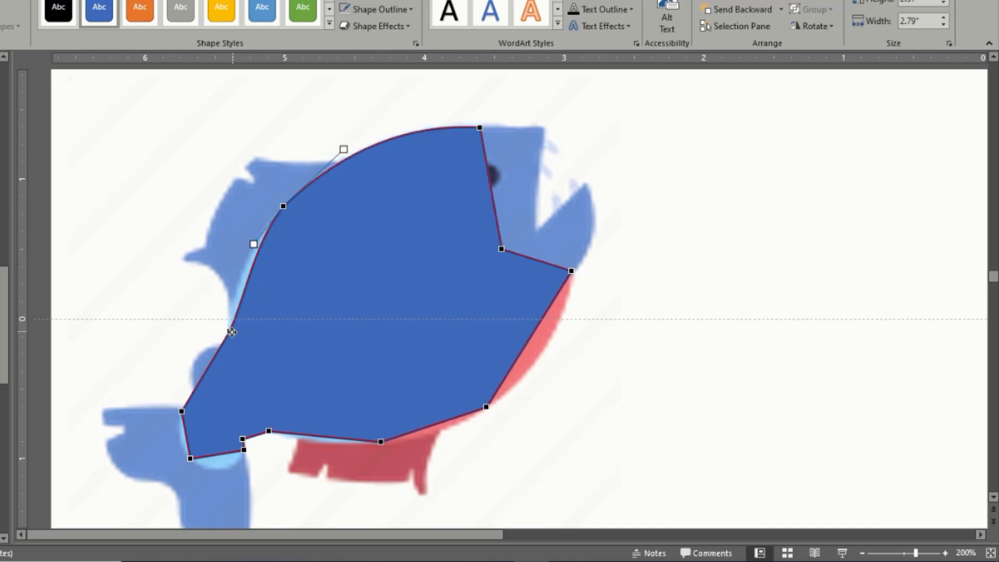
{"action": "left_click", "coordinate": [230, 331]}
{"action": "left_click_drag", "start_coordinate": [246, 289], "coordinate": [236, 280]}
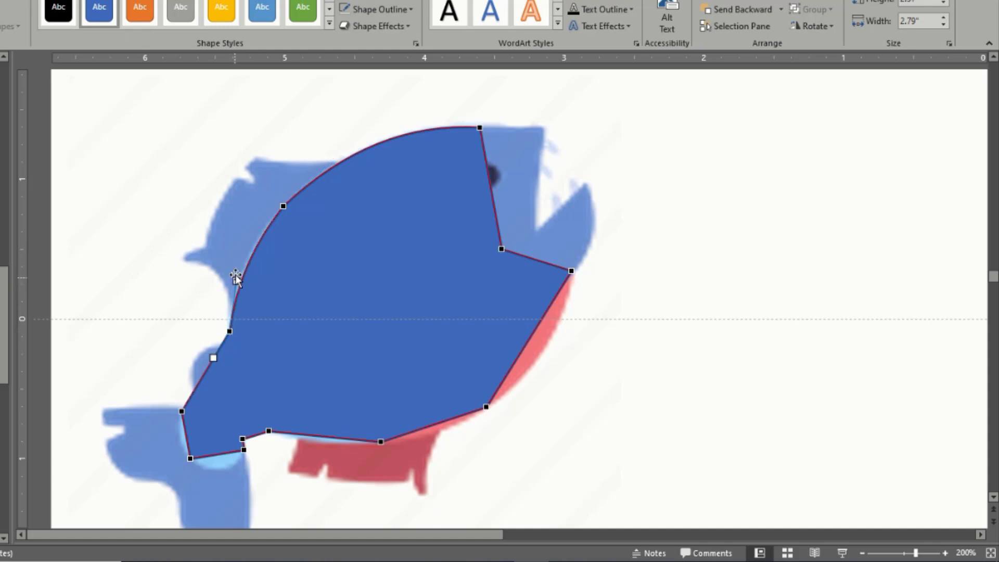
{"action": "left_click", "coordinate": [283, 206]}
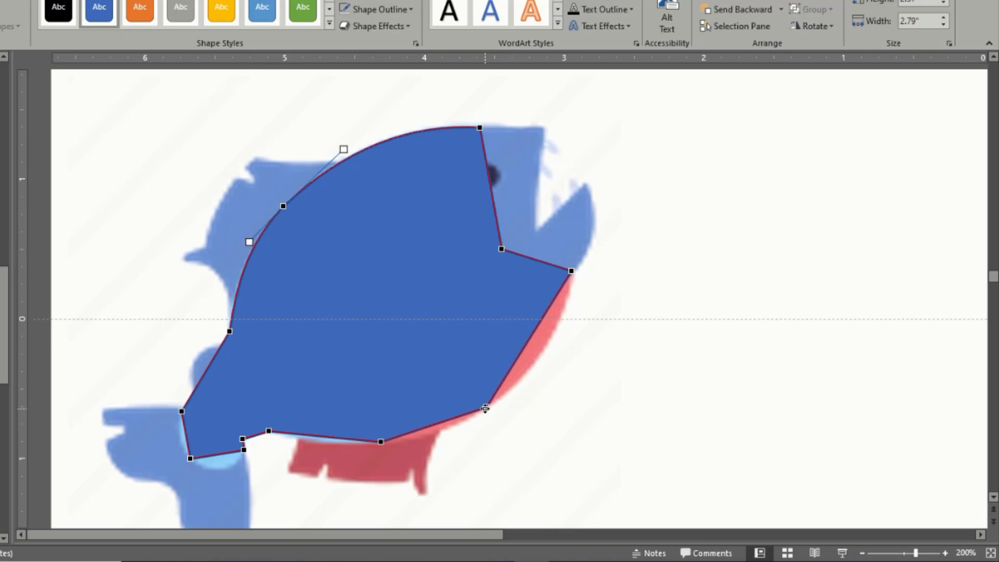
Step: Curve the body shape's front and lower belly edges to match the red belly from the jaw to the bottom fin
{"action": "left_click", "coordinate": [485, 409]}
{"action": "left_click_drag", "start_coordinate": [514, 362], "coordinate": [531, 379]}
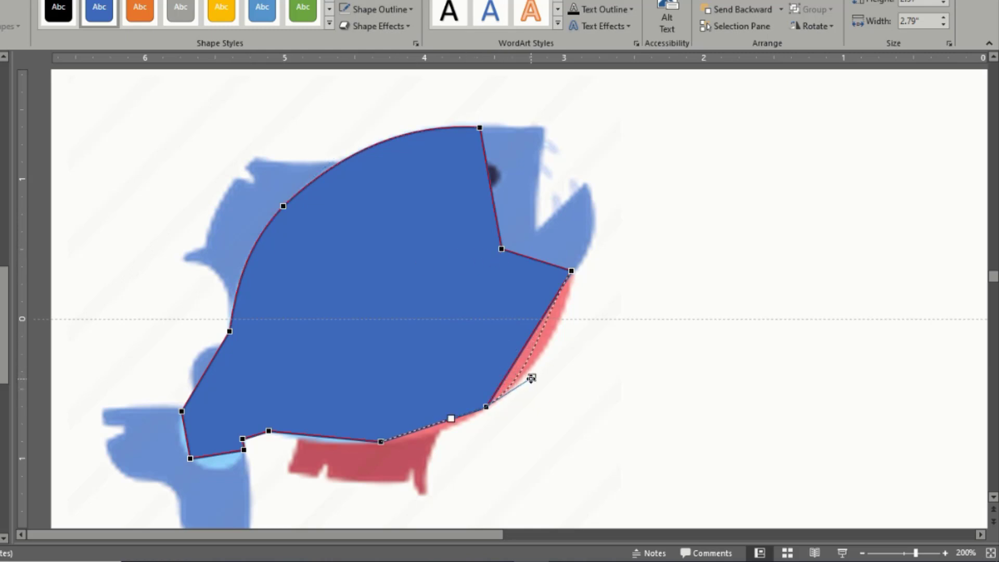
{"action": "left_click", "coordinate": [571, 271]}
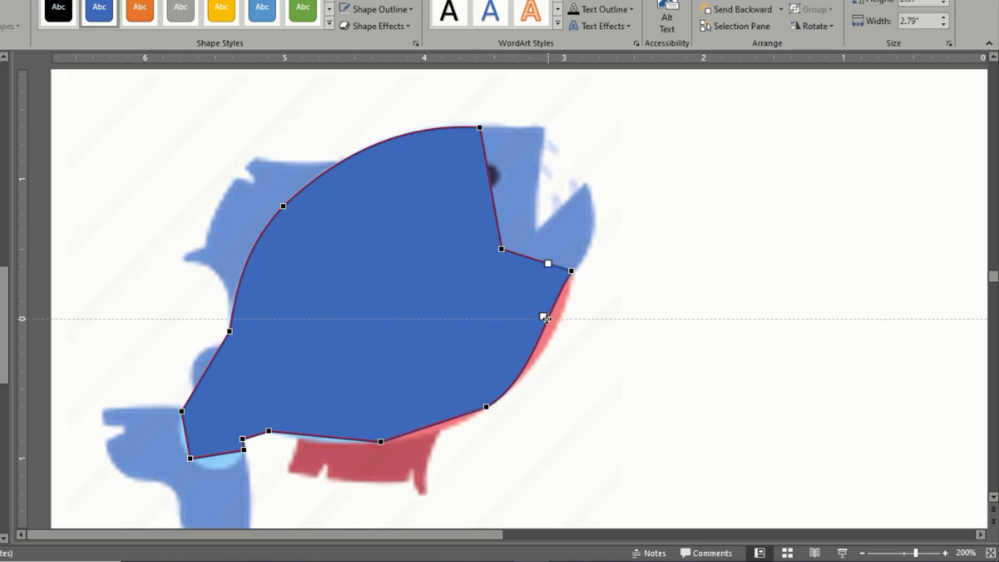
{"action": "left_click_drag", "start_coordinate": [546, 319], "coordinate": [562, 326]}
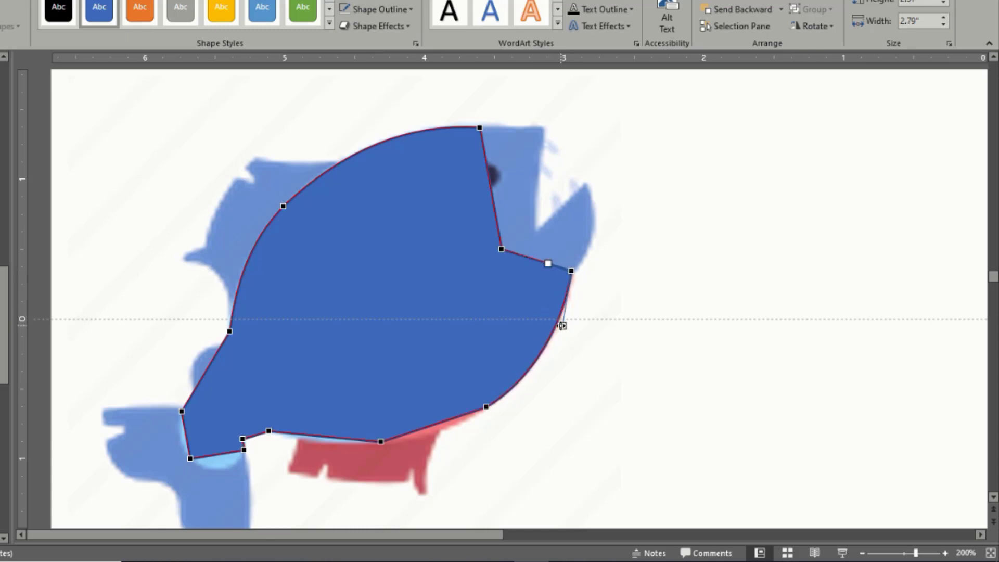
{"action": "left_click", "coordinate": [485, 407]}
{"action": "left_click", "coordinate": [381, 441]}
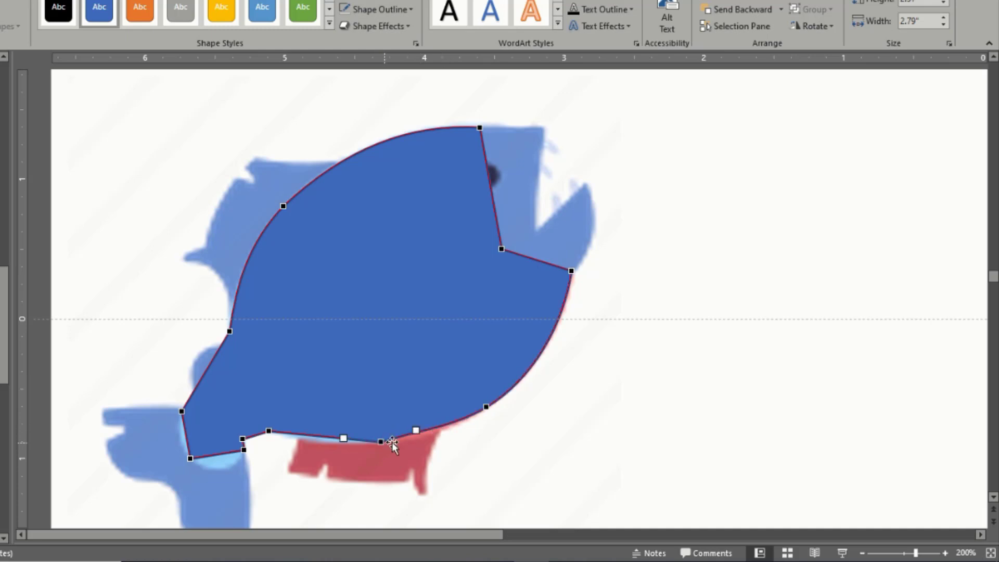
{"action": "left_click_drag", "start_coordinate": [416, 430], "coordinate": [421, 440]}
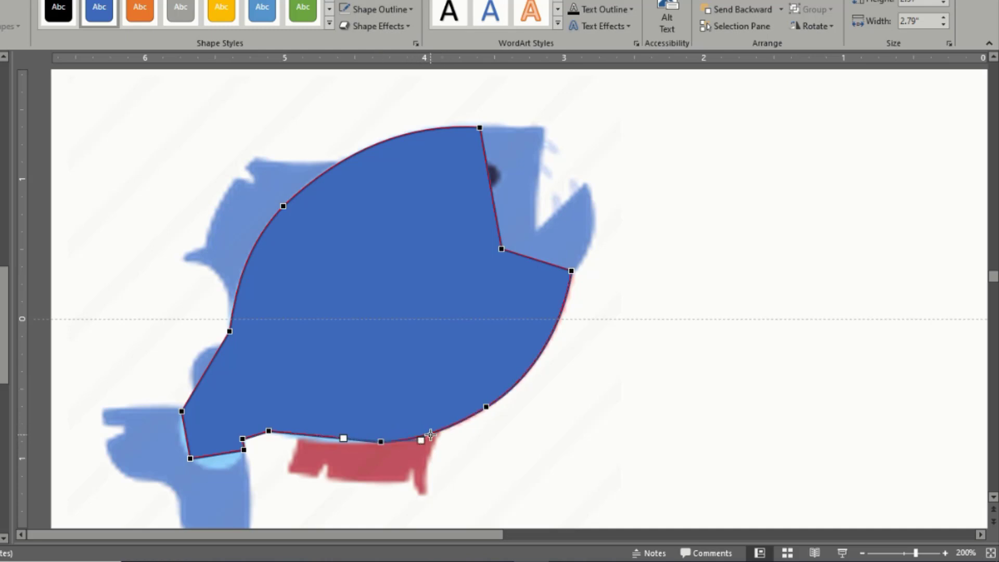
Step: Curve the body shape's underside behind the bottom fin and round the small notch where the body meets the tail base
{"action": "left_click_drag", "start_coordinate": [344, 439], "coordinate": [248, 424]}
{"action": "left_click", "coordinate": [268, 431]}
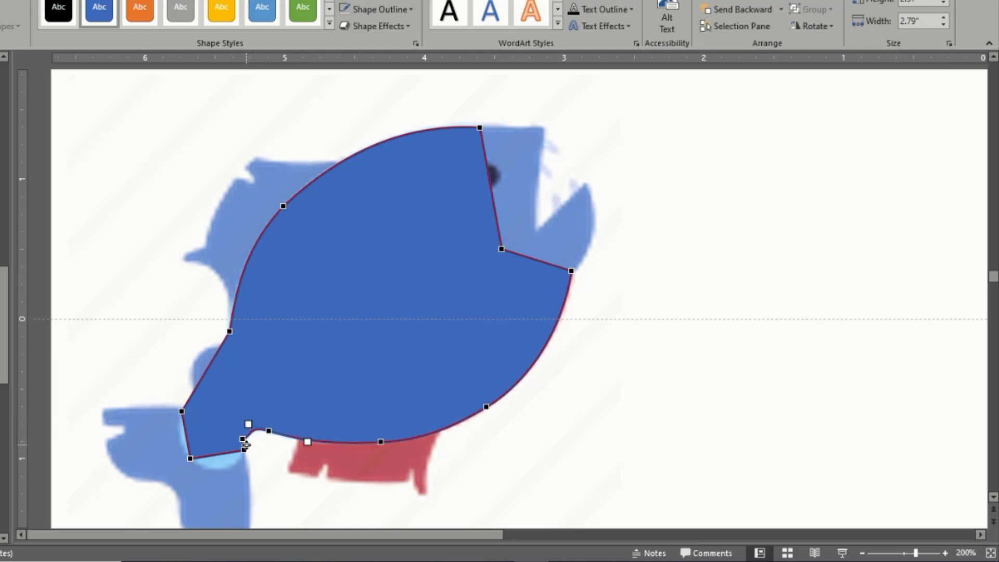
{"action": "scroll", "coordinate": [247, 446], "scroll_direction": "up", "scroll_amount": 5}
{"action": "scroll", "coordinate": [255, 432], "scroll_direction": "down", "scroll_amount": 2}
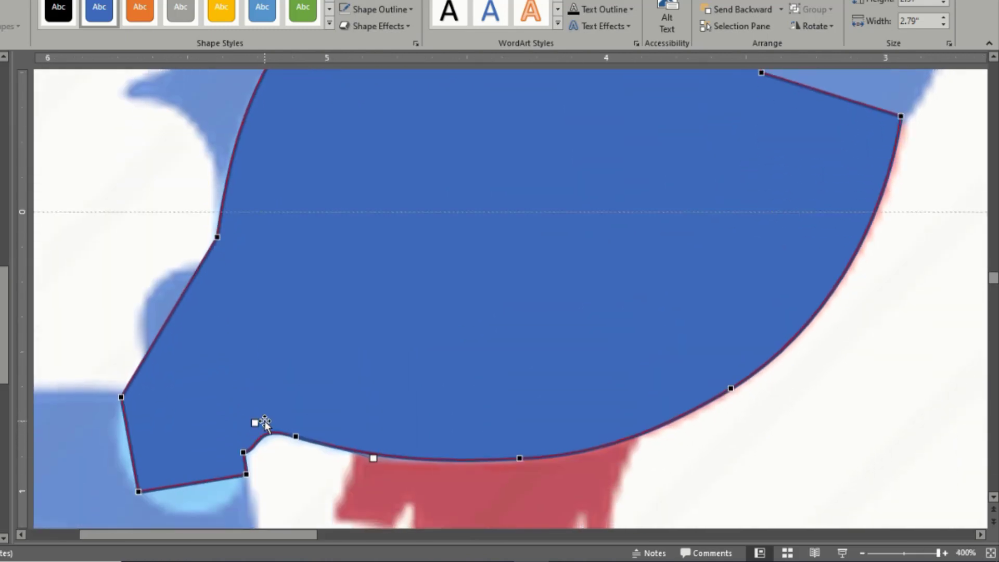
{"action": "left_click", "coordinate": [244, 450]}
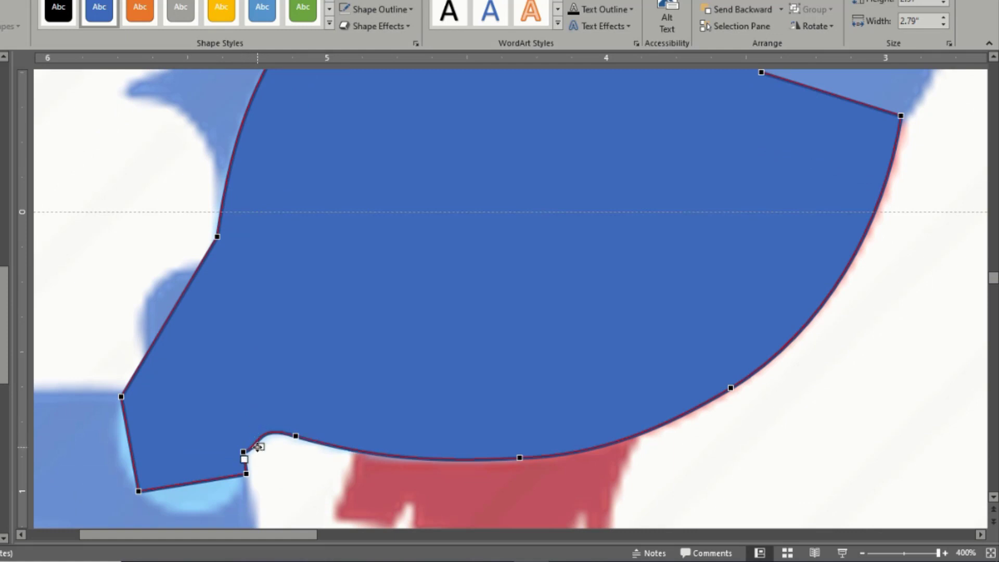
{"action": "mouse_move", "coordinate": [251, 446]}
{"action": "left_mouse_down"}
{"action": "mouse_move", "coordinate": [261, 442]}
{"action": "mouse_move", "coordinate": [248, 443]}
{"action": "mouse_move", "coordinate": [241, 461]}
{"action": "left_mouse_up"}
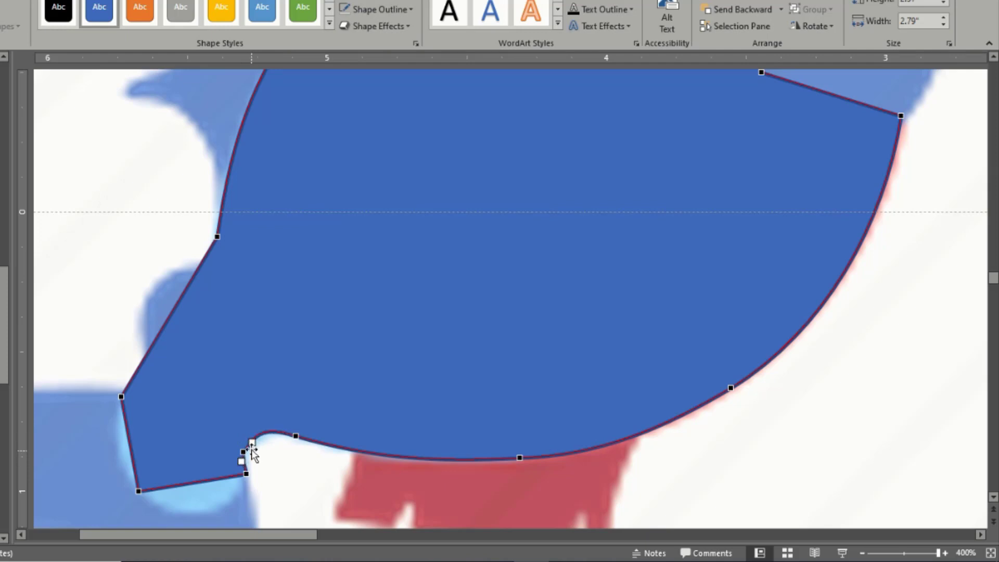
{"action": "left_click", "coordinate": [296, 435]}
{"action": "left_click_drag", "start_coordinate": [255, 422], "coordinate": [257, 425]}
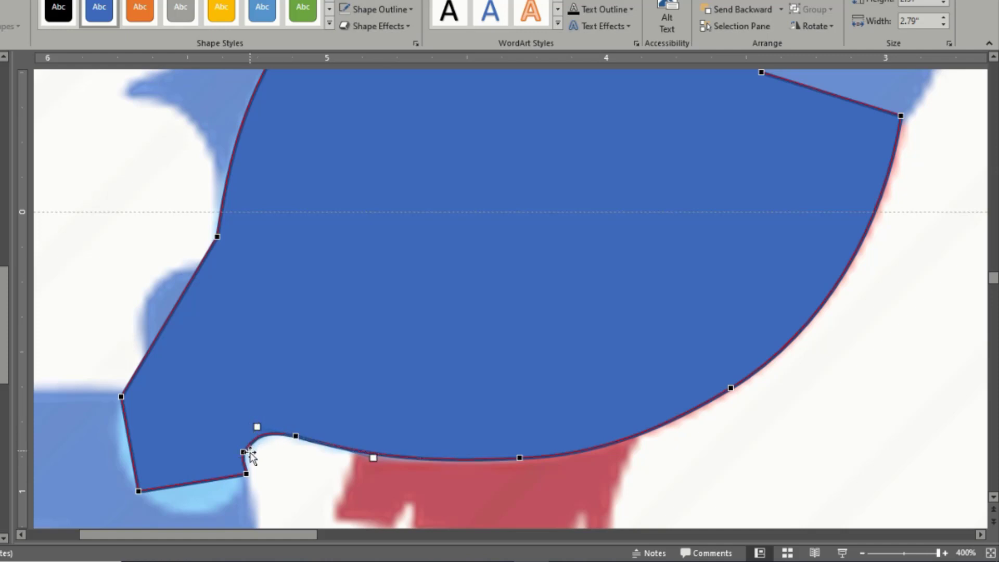
{"action": "scroll", "coordinate": [245, 469], "scroll_direction": "down", "scroll_amount": 1}
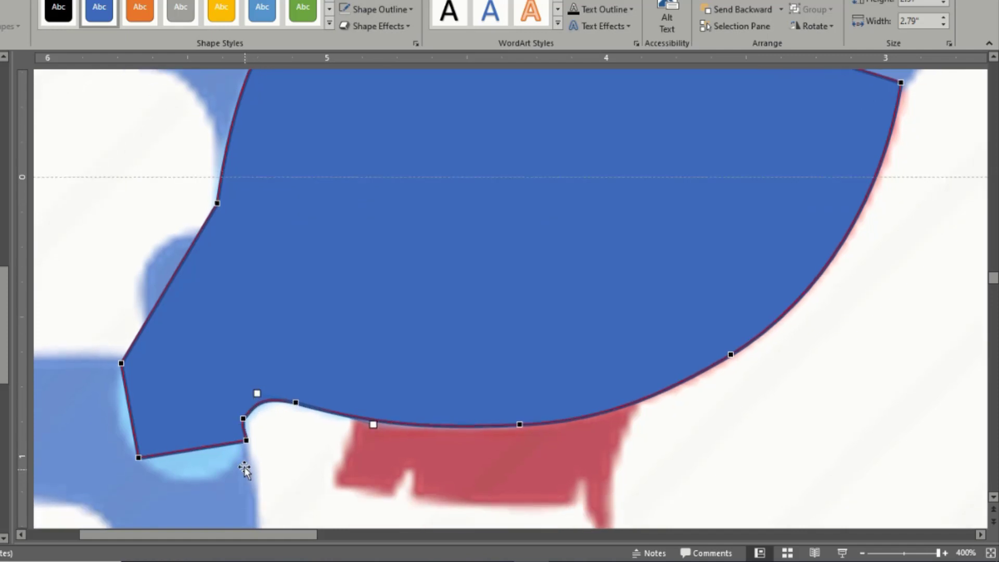
Step: Curve the bottom edge of the body shape's tail base to follow the rounded light-blue outline
{"action": "left_click", "coordinate": [246, 438]}
{"action": "left_click_drag", "start_coordinate": [208, 442], "coordinate": [220, 480]}
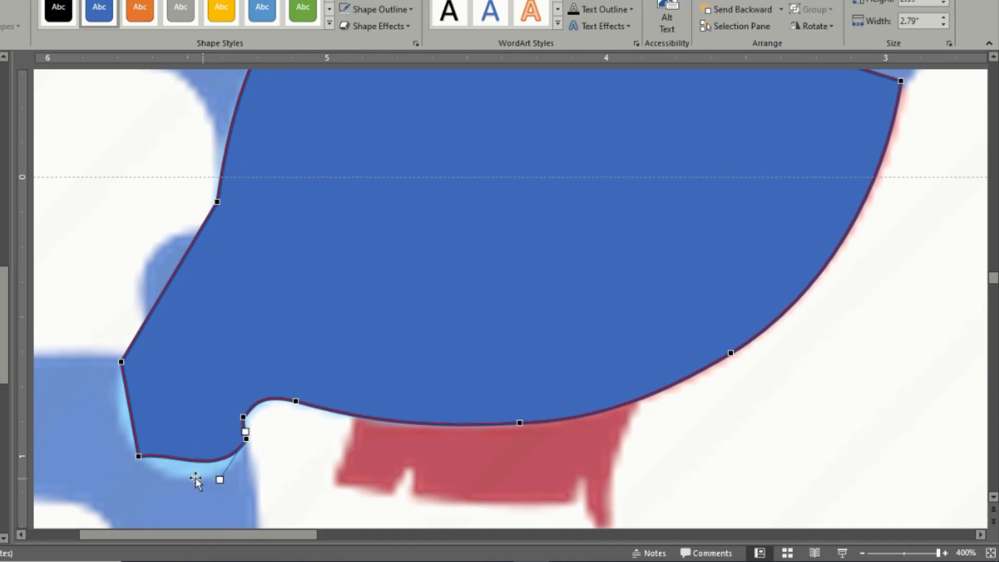
{"action": "left_click", "coordinate": [138, 456]}
{"action": "left_click_drag", "start_coordinate": [172, 452], "coordinate": [224, 481]}
{"action": "left_click", "coordinate": [245, 439]}
Step: Bow the rear edge of the body shape's tail base outward so it matches the rounded tail end
{"action": "left_click", "coordinate": [138, 456]}
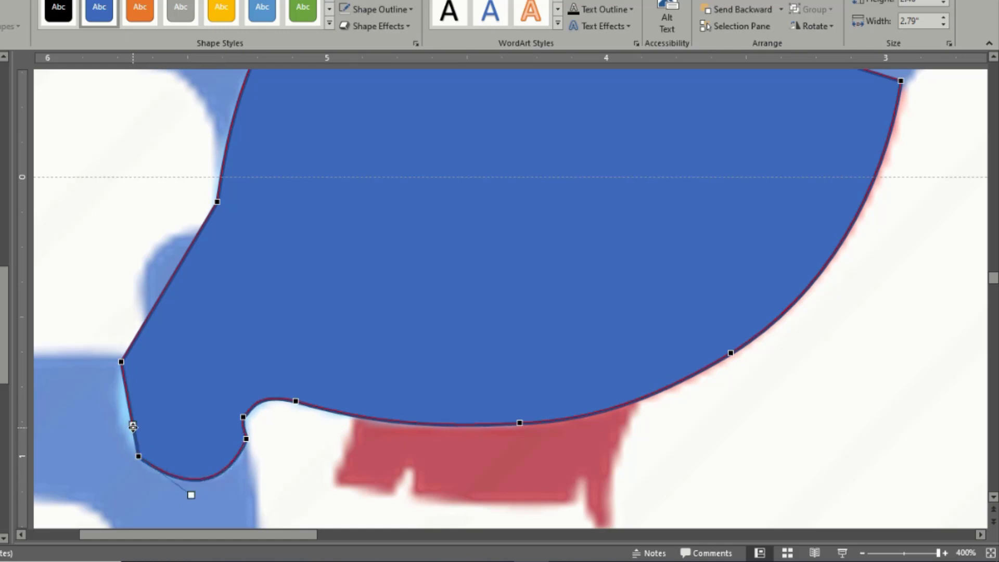
{"action": "left_click_drag", "start_coordinate": [132, 426], "coordinate": [108, 428]}
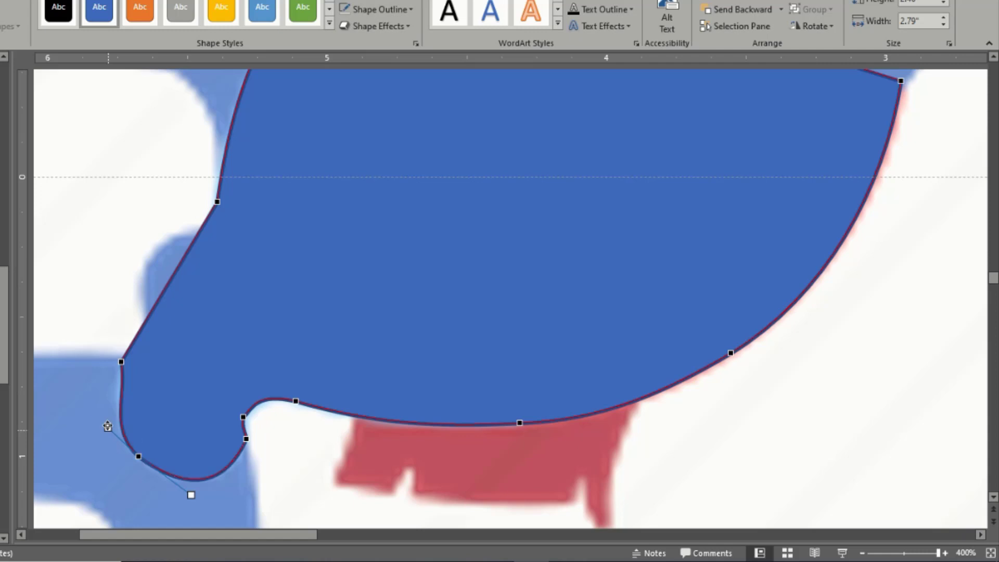
{"action": "left_click", "coordinate": [119, 362]}
{"action": "left_click_drag", "start_coordinate": [125, 395], "coordinate": [114, 393]}
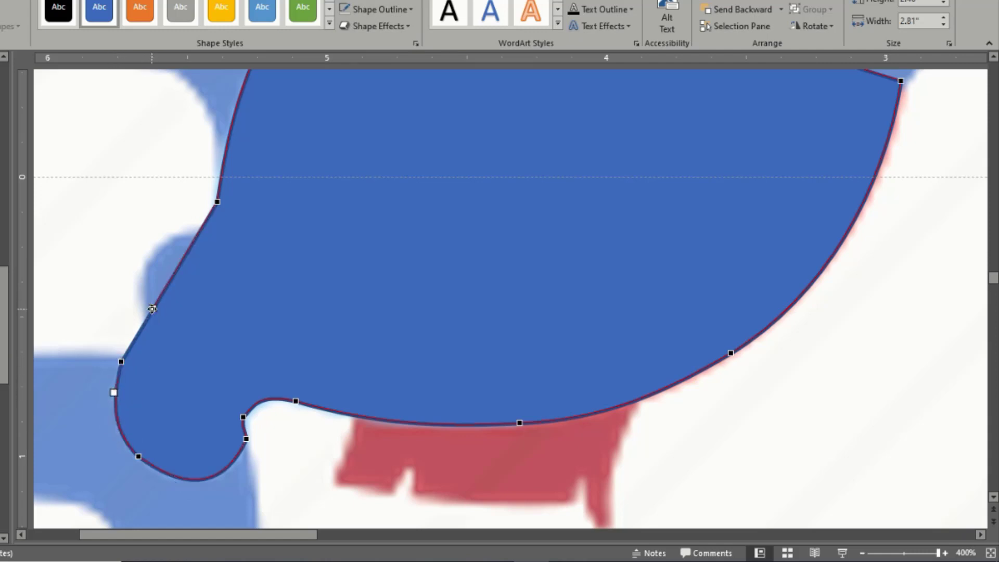
Step: Curve the body shape's edge between the tail base and the lower back along the fish's outline, and finish point editing
{"action": "left_click_drag", "start_coordinate": [152, 310], "coordinate": [150, 318]}
{"action": "left_click_drag", "start_coordinate": [121, 361], "coordinate": [121, 362]}
{"action": "left_click_drag", "start_coordinate": [150, 317], "coordinate": [165, 359]}
{"action": "left_click", "coordinate": [217, 202]}
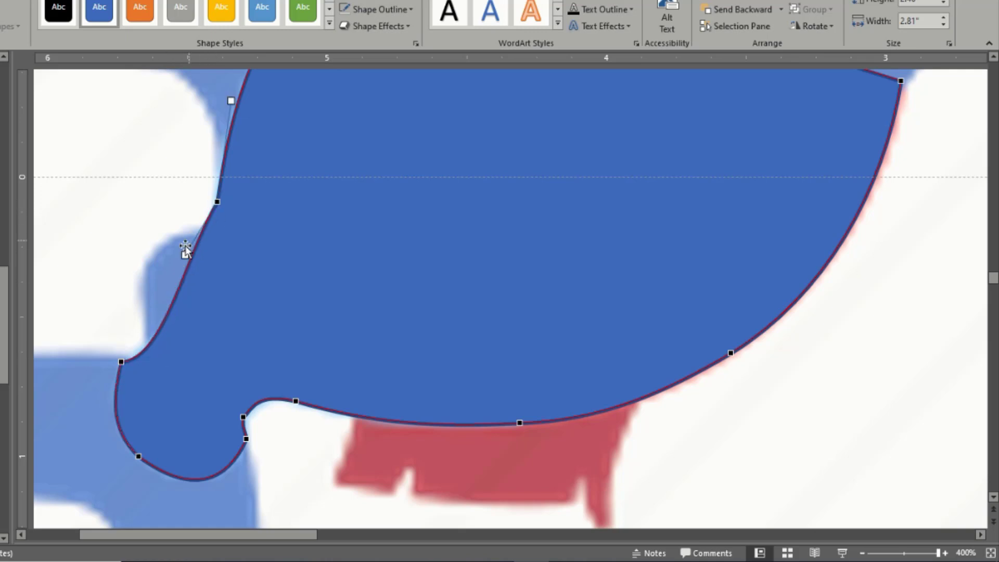
{"action": "left_click_drag", "start_coordinate": [188, 252], "coordinate": [222, 265]}
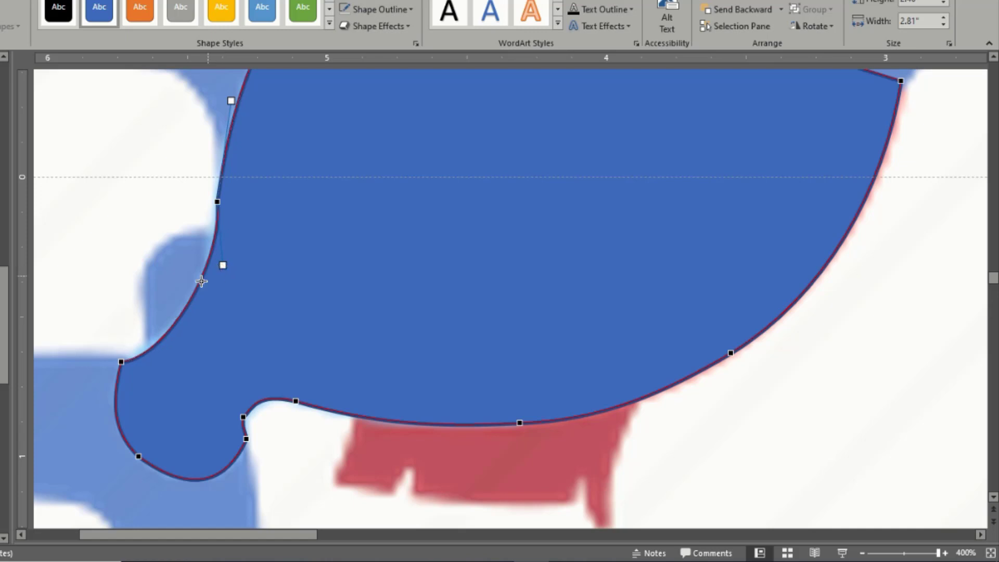
{"action": "left_click", "coordinate": [121, 361]}
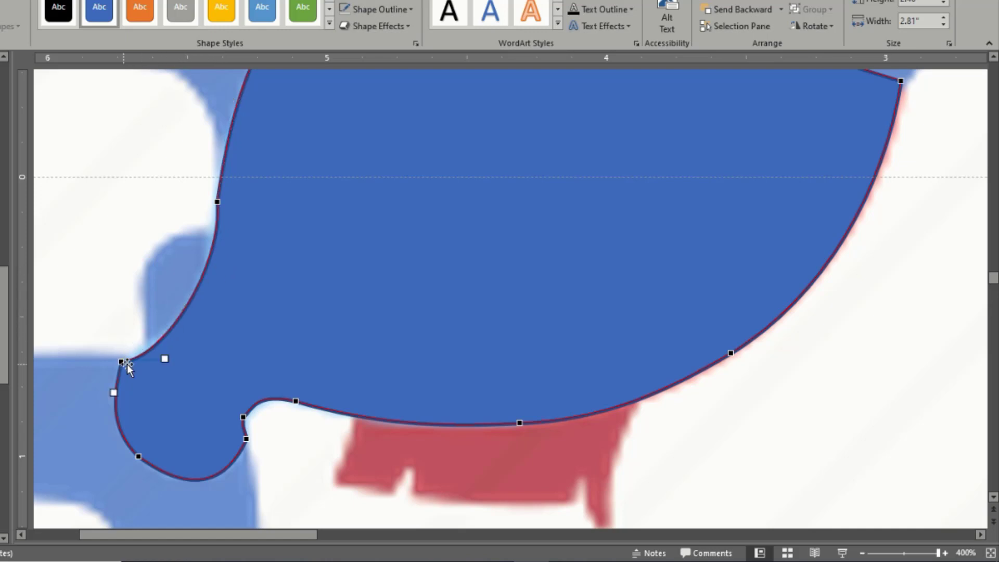
{"action": "scroll", "coordinate": [217, 365], "scroll_direction": "down", "scroll_amount": 5}
{"action": "scroll", "coordinate": [185, 288], "scroll_direction": "up", "scroll_amount": 4}
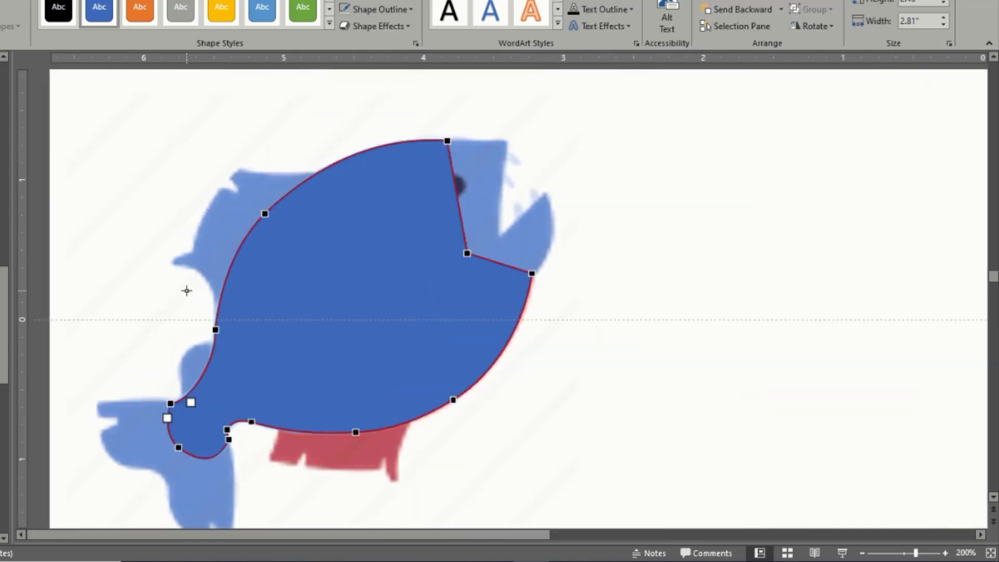
{"action": "scroll", "coordinate": [379, 189], "scroll_direction": "down", "scroll_amount": 5, "text": "ctrl"}
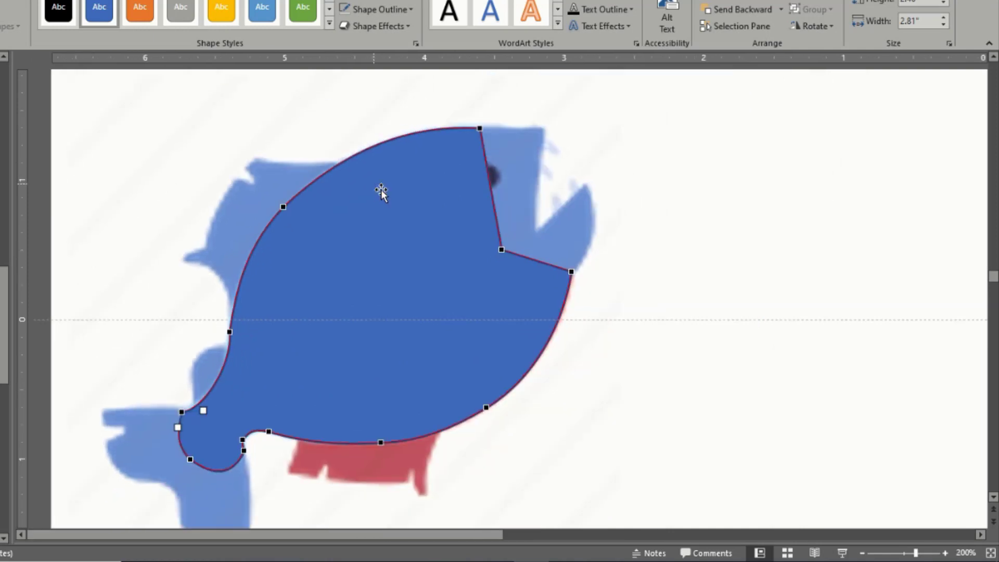
{"action": "left_click", "coordinate": [647, 273]}
Step: Make the body shape's fill semi-transparent so the picture beneath shows through
{"action": "left_click", "coordinate": [414, 229]}
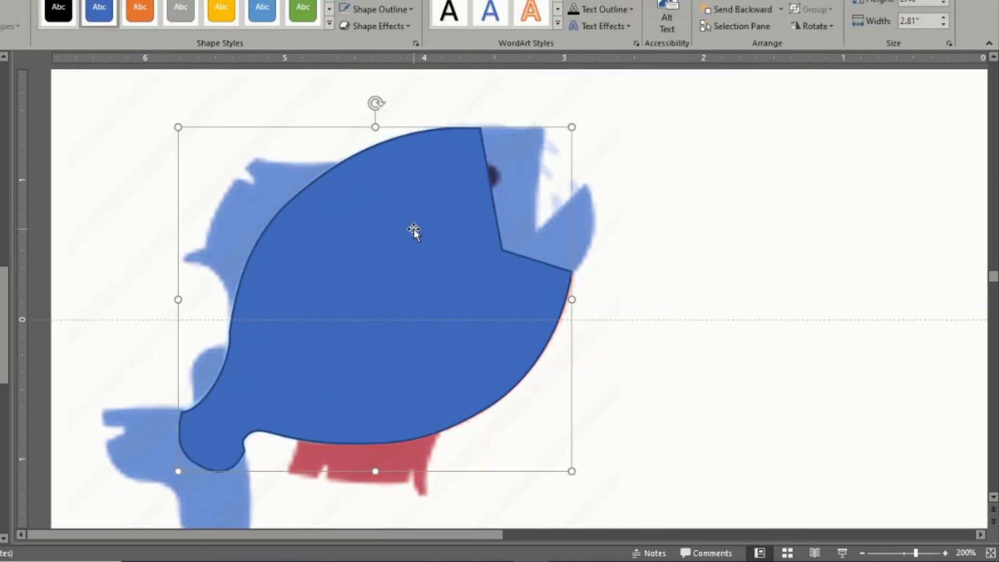
{"action": "right_click", "coordinate": [414, 229]}
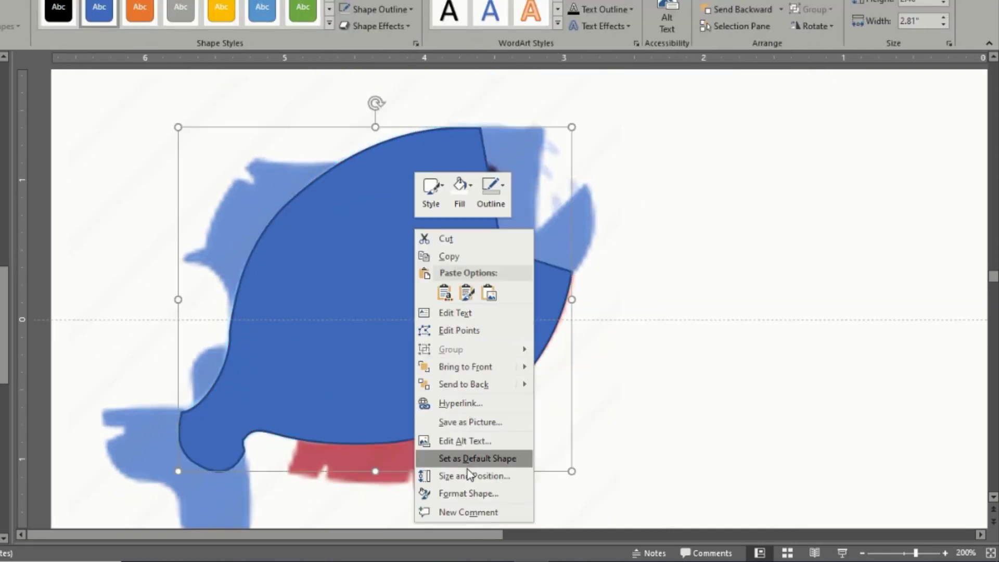
{"action": "left_click", "coordinate": [471, 493]}
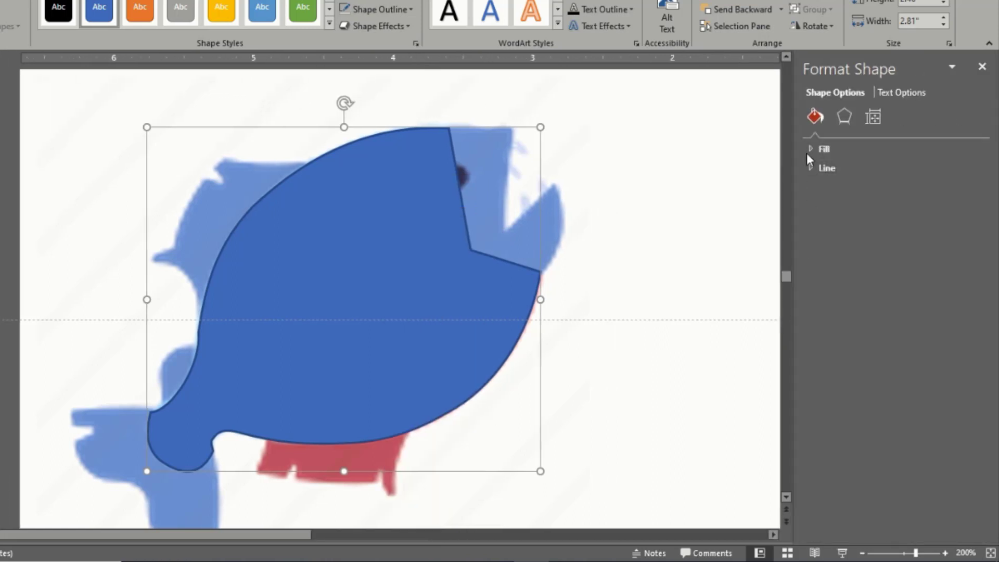
{"action": "left_click", "coordinate": [808, 149]}
{"action": "left_click_drag", "start_coordinate": [884, 299], "coordinate": [902, 298]}
{"action": "left_click", "coordinate": [983, 66]}
{"action": "left_click", "coordinate": [668, 190]}
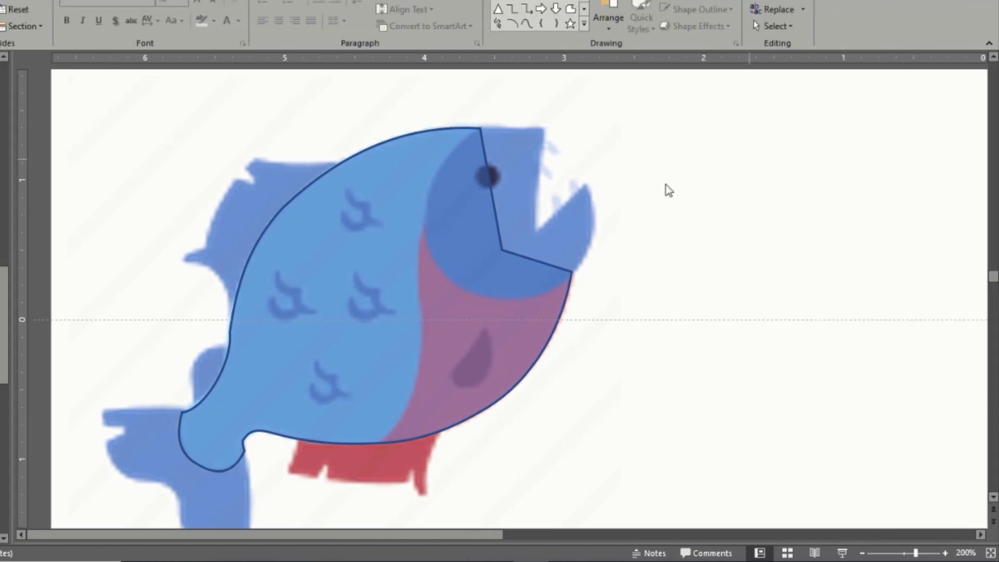
Step: Draw a closed freeform shape about 1.25" wide over the dorsal fin, following its spikes and notch and overlapping the body
{"action": "left_click", "coordinate": [571, 9]}
{"action": "mouse_move", "coordinate": [238, 339]}
{"action": "left_mouse_down"}
{"action": "mouse_move", "coordinate": [217, 270]}
{"action": "mouse_move", "coordinate": [184, 261]}
{"action": "mouse_move", "coordinate": [208, 248]}
{"action": "left_mouse_up"}
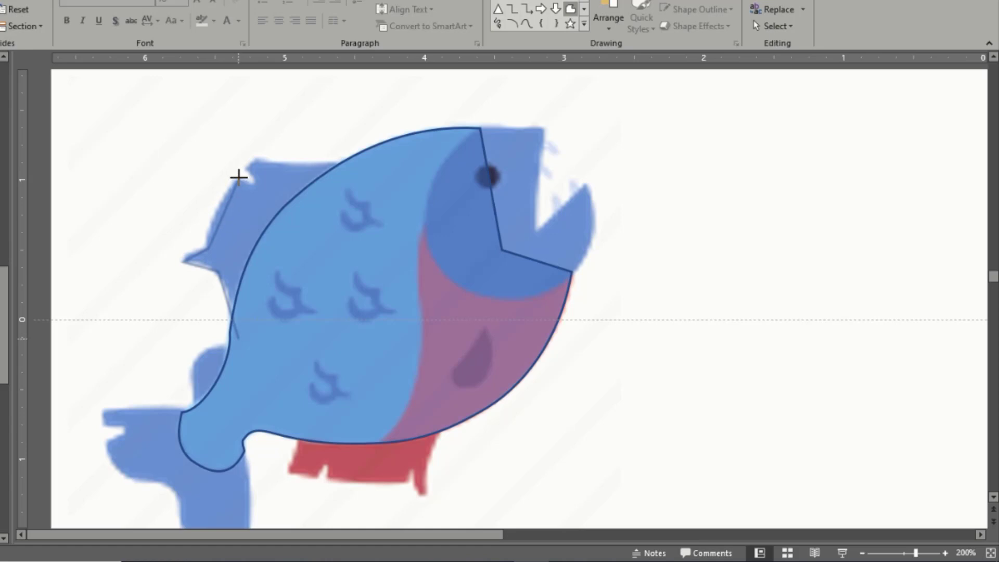
{"action": "left_click", "coordinate": [239, 178]}
{"action": "left_click", "coordinate": [257, 159]}
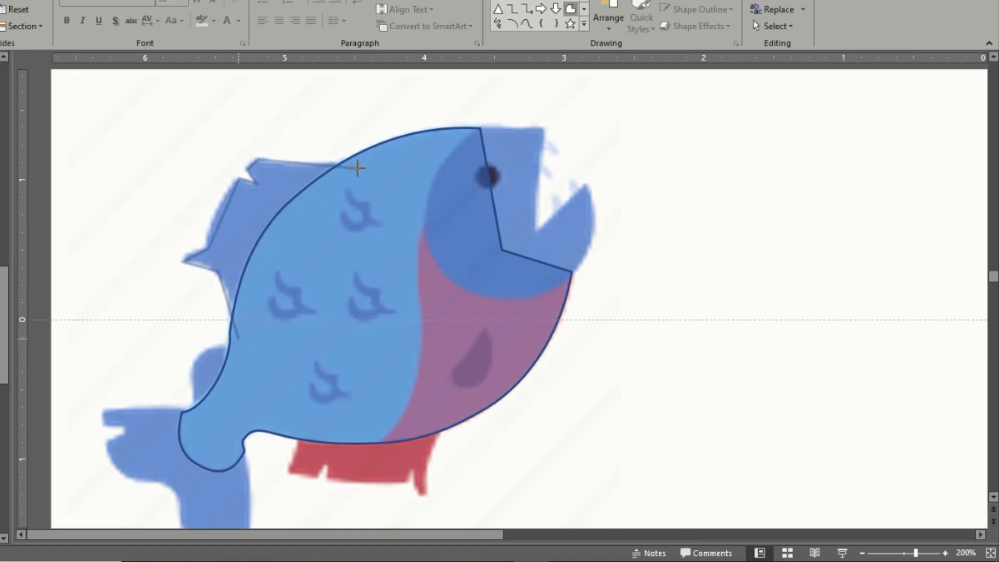
{"action": "left_click", "coordinate": [357, 167]}
{"action": "left_click", "coordinate": [235, 336]}
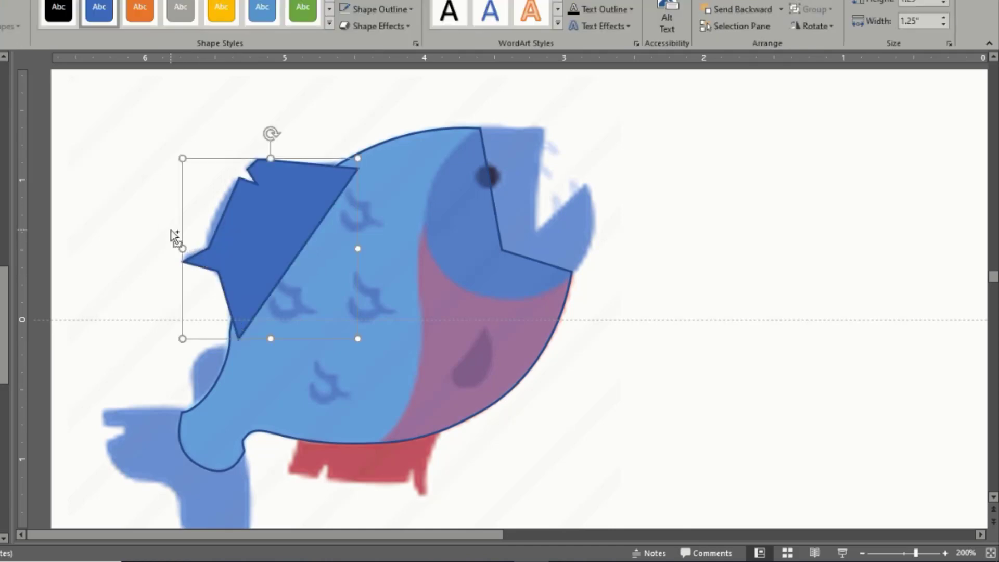
Step: Edit the dorsal fin shape's points to curve its outer edges along the fin's outline
{"action": "scroll", "coordinate": [175, 235], "scroll_direction": "up", "scroll_amount": 10}
{"action": "right_click", "coordinate": [342, 253]}
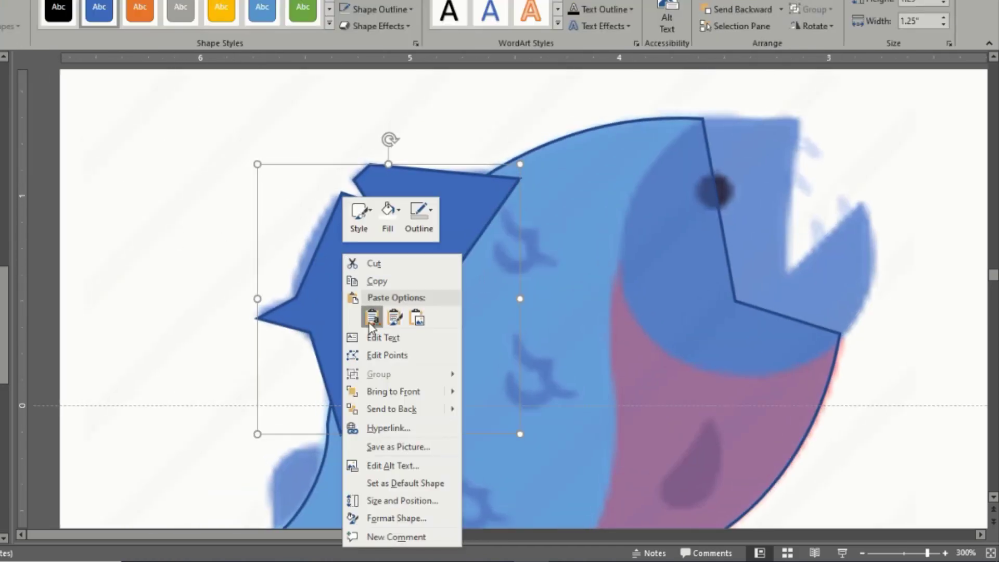
{"action": "left_click", "coordinate": [374, 355]}
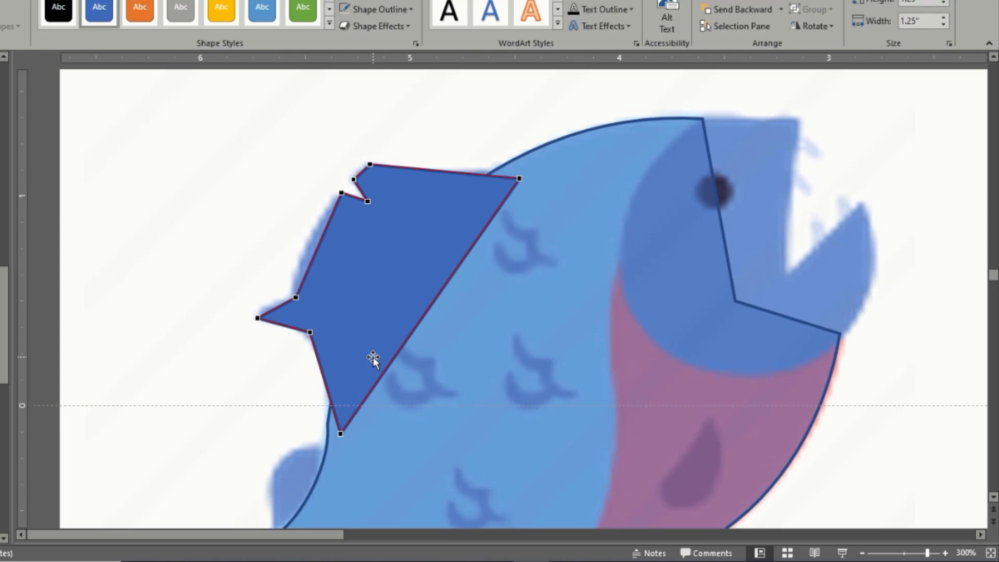
{"action": "left_click", "coordinate": [298, 296]}
{"action": "scroll", "coordinate": [397, 220], "scroll_direction": "down", "scroll_amount": 10}
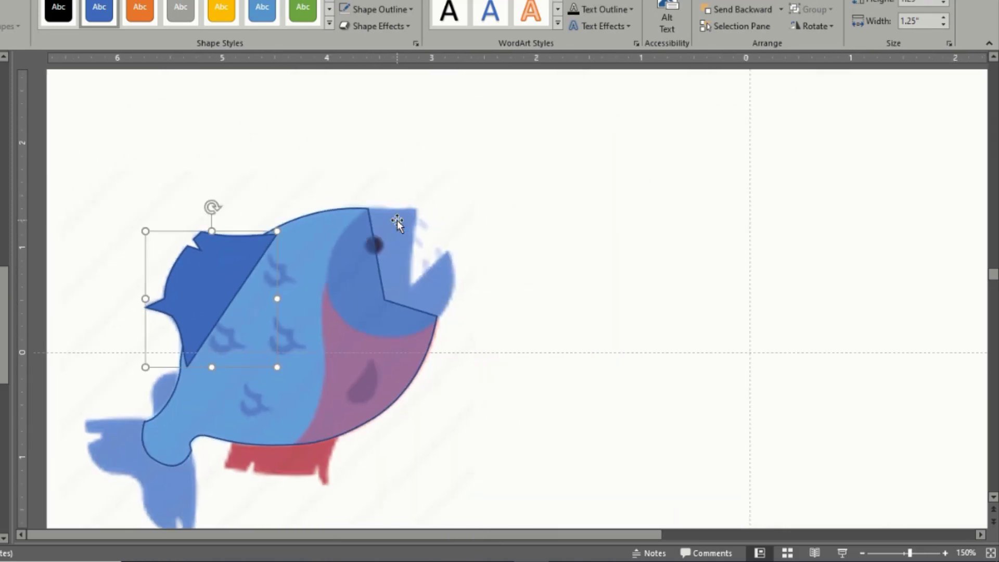
{"action": "scroll", "coordinate": [398, 220], "scroll_direction": "up", "scroll_amount": 5}
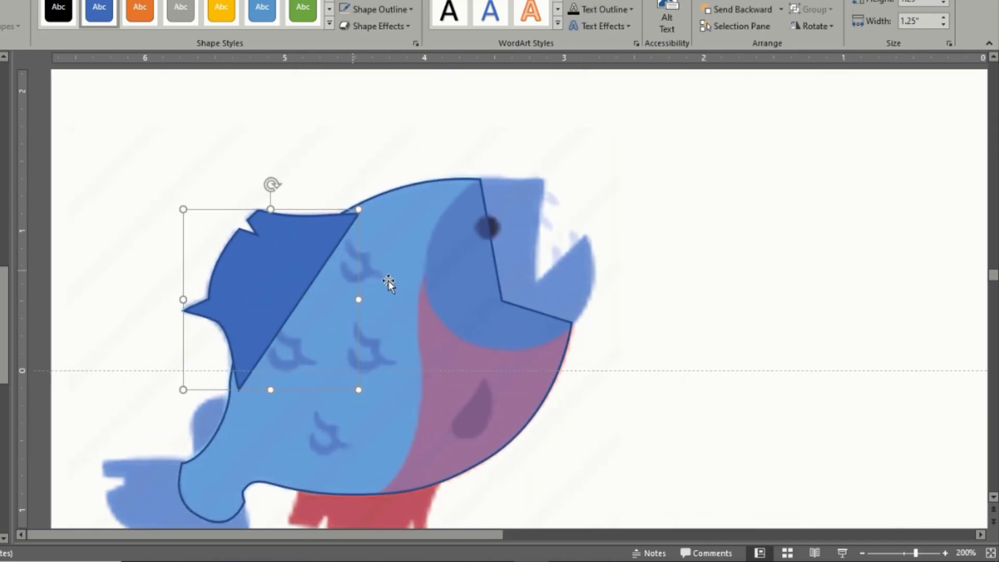
Step: Copy the body shape's semi-transparent formatting onto the dorsal fin shape
{"action": "left_click", "coordinate": [395, 282]}
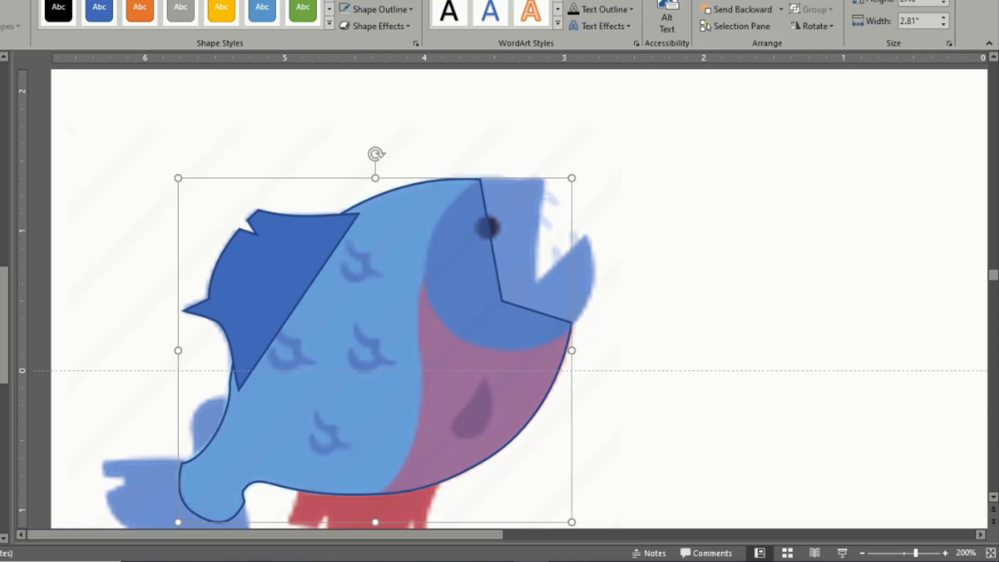
{"action": "key", "text": "alt+h"}
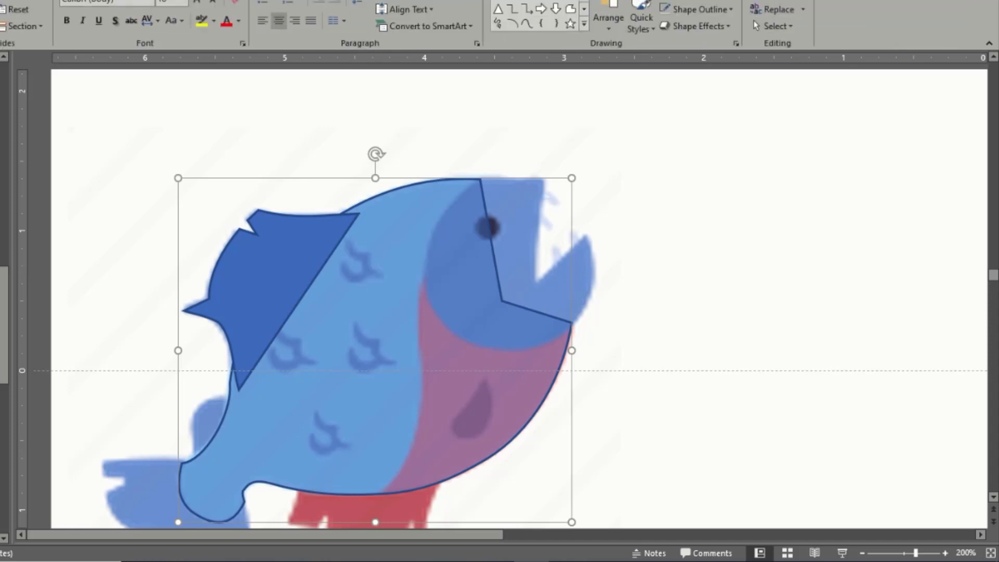
{"action": "left_click", "coordinate": [266, 236]}
{"action": "left_click", "coordinate": [699, 314]}
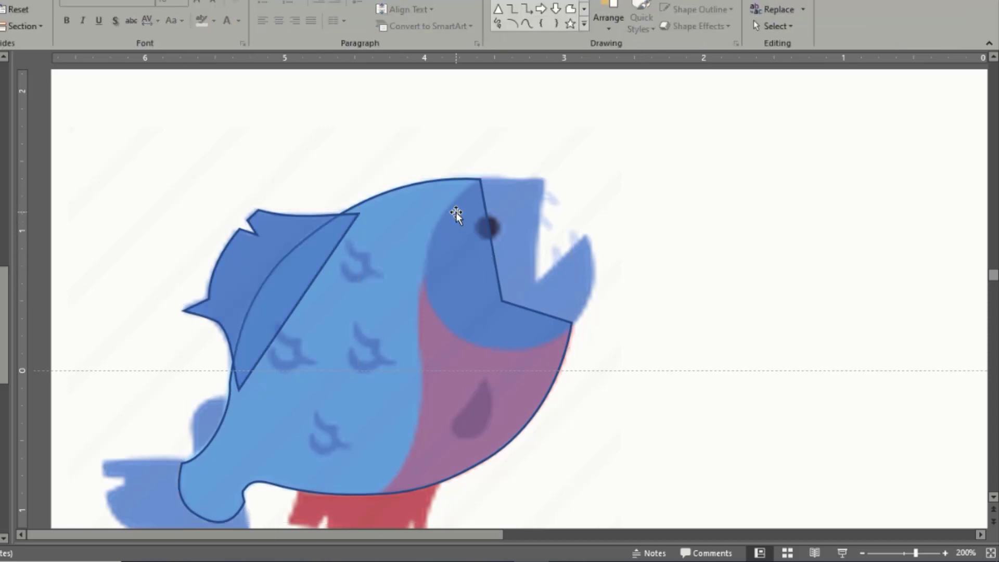
Step: Draw one closed freeform shape about 2.05" wide over the red belly and notched bottom fin, reaching the jaw and overlapping the head
{"action": "scroll", "coordinate": [461, 212], "scroll_direction": "down", "scroll_amount": 1}
{"action": "left_click", "coordinate": [569, 10]}
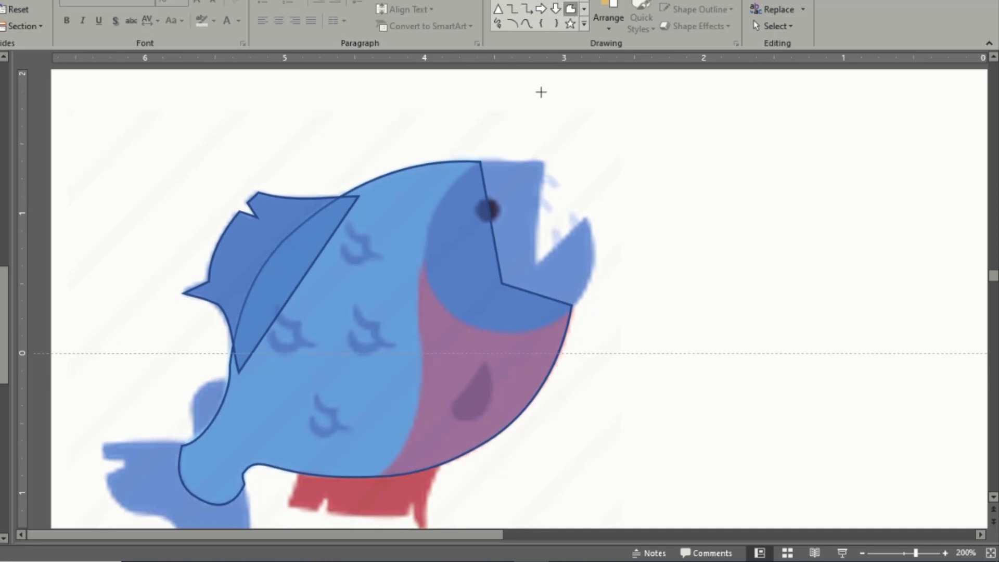
{"action": "scroll", "coordinate": [482, 223], "scroll_direction": "down", "scroll_amount": 1}
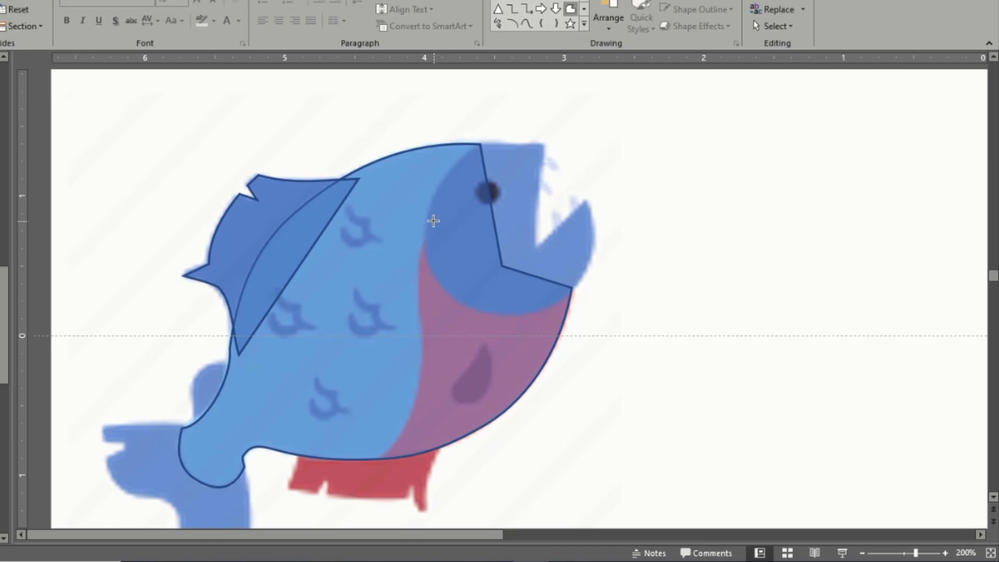
{"action": "left_click", "coordinate": [431, 222]}
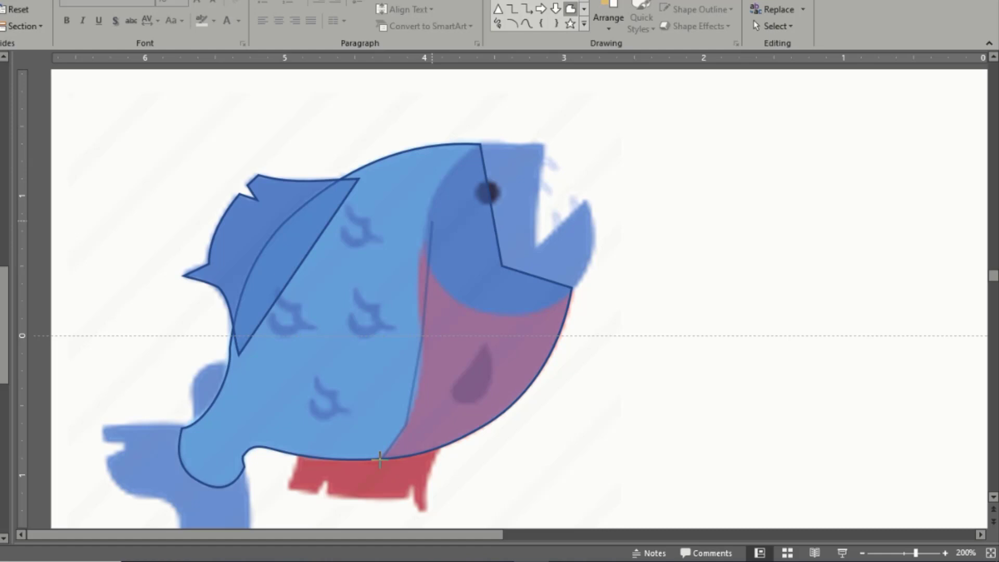
{"action": "left_click", "coordinate": [406, 426]}
{"action": "left_click", "coordinate": [297, 455]}
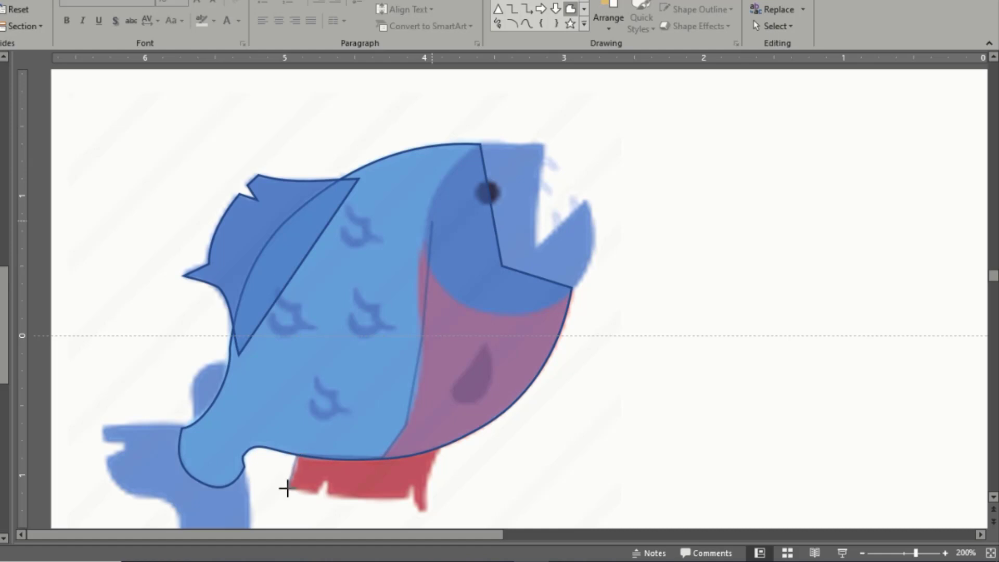
{"action": "left_click", "coordinate": [288, 489]}
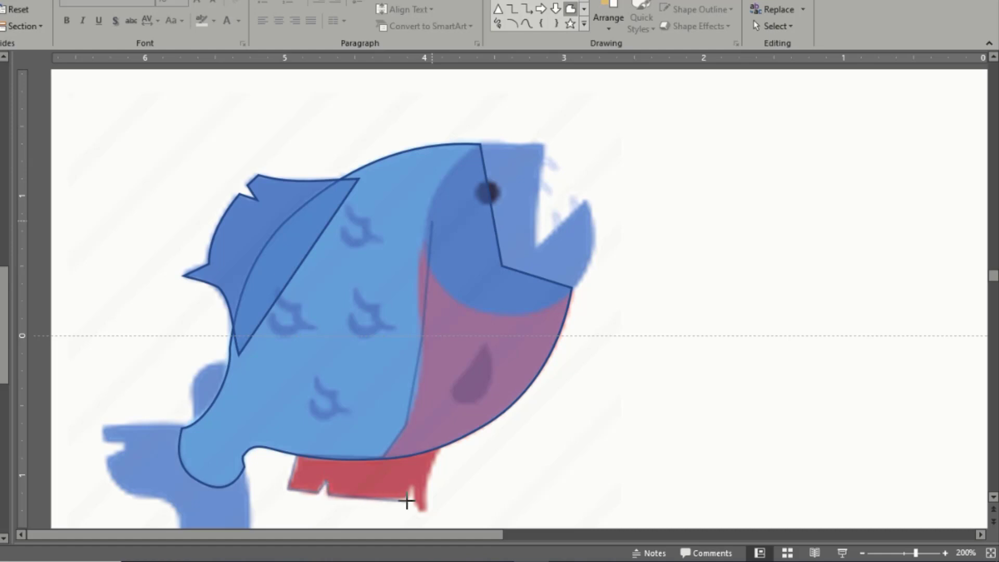
{"action": "left_click", "coordinate": [408, 497]}
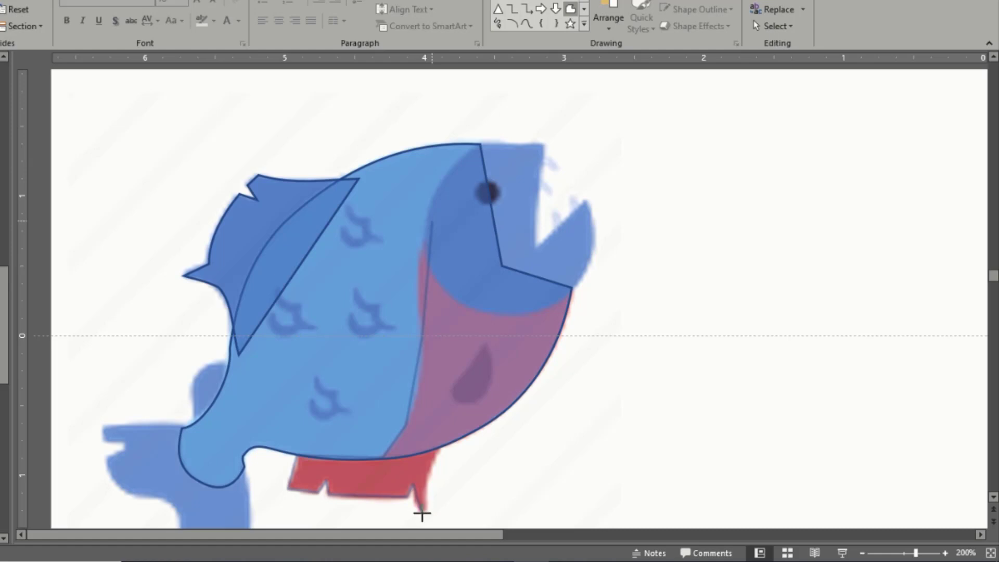
{"action": "left_click", "coordinate": [422, 514]}
{"action": "left_click", "coordinate": [439, 445]}
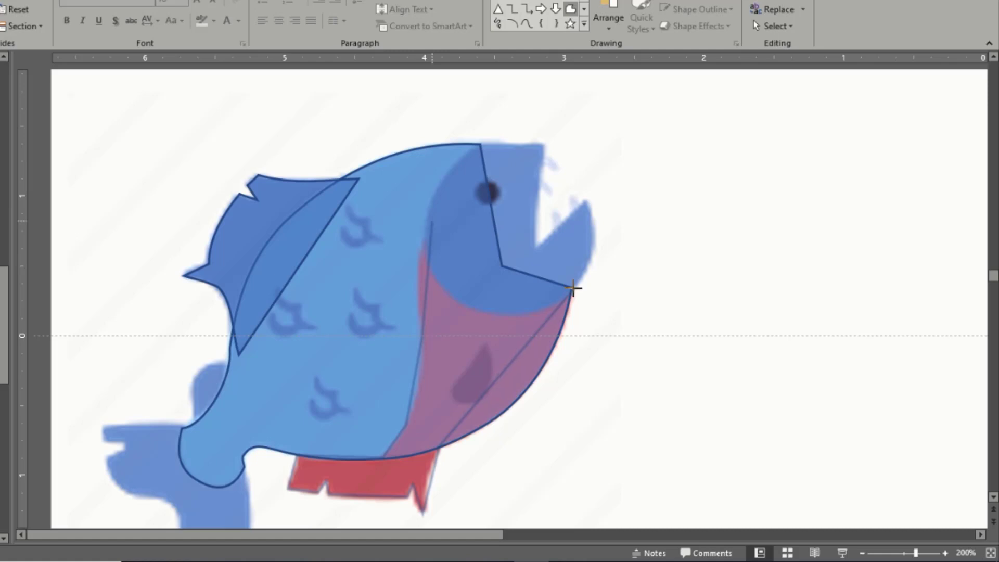
{"action": "left_click", "coordinate": [573, 288]}
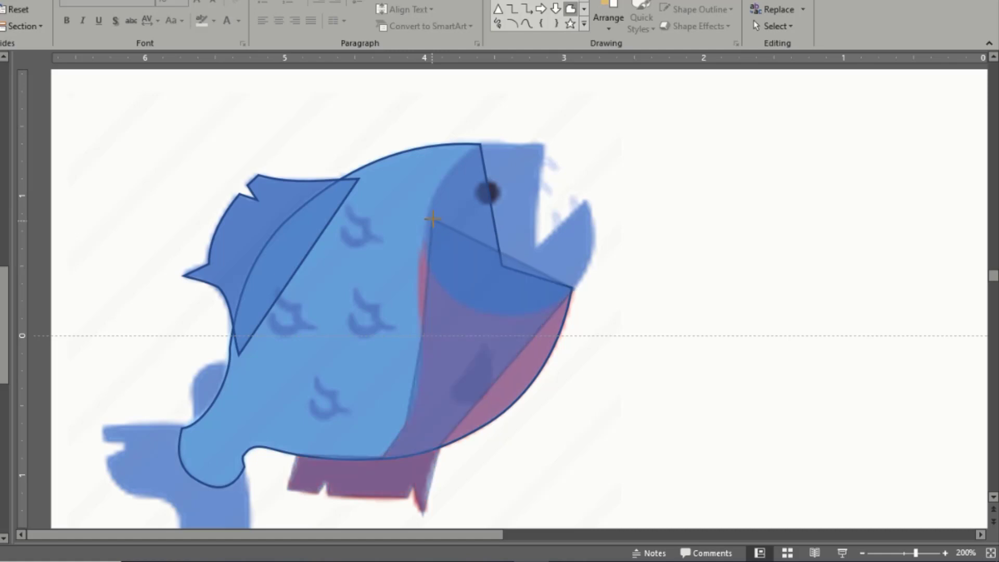
{"action": "left_click", "coordinate": [433, 219]}
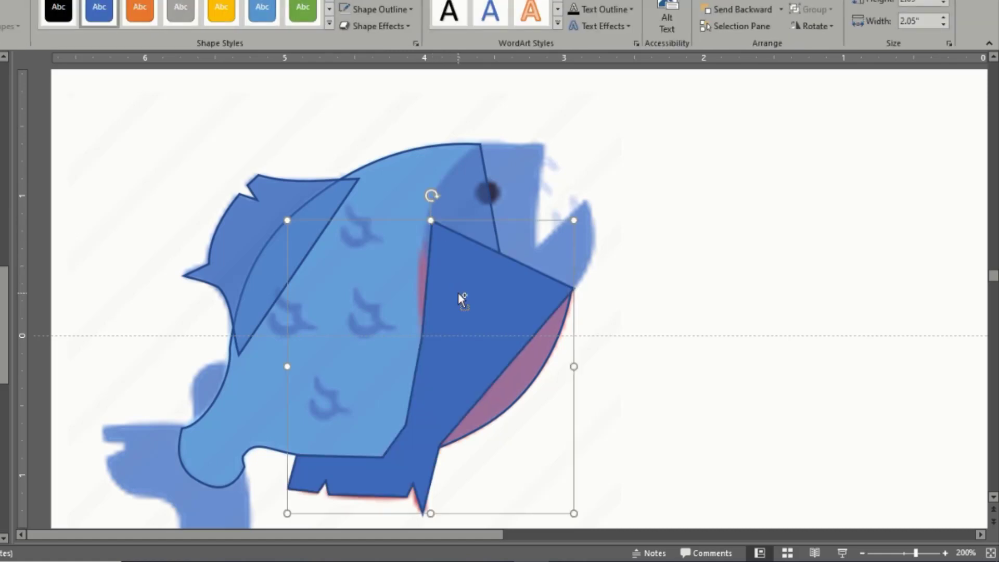
{"action": "scroll", "coordinate": [458, 293], "scroll_direction": "up", "scroll_amount": 10}
{"action": "right_click", "coordinate": [556, 237]}
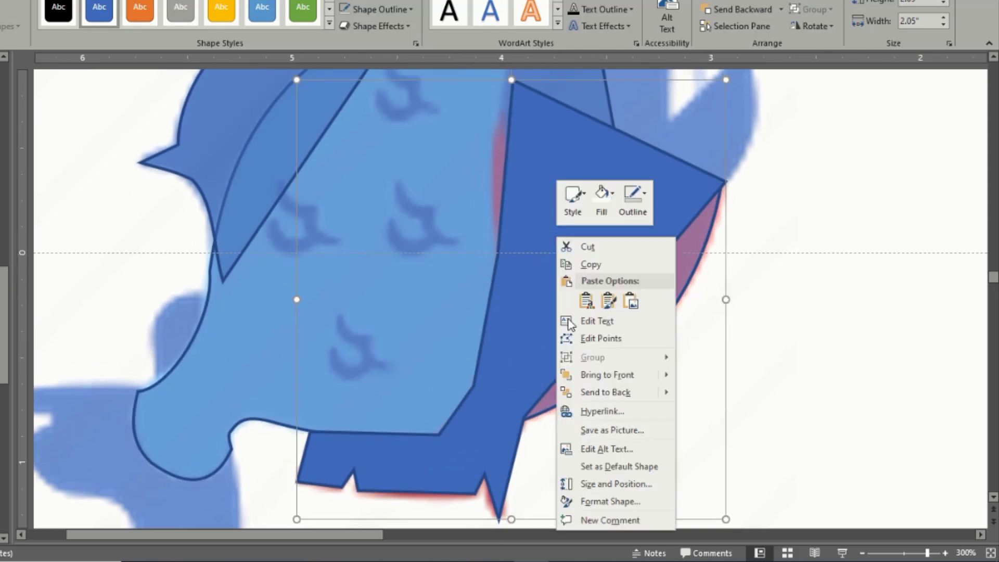
{"action": "left_click", "coordinate": [605, 501]}
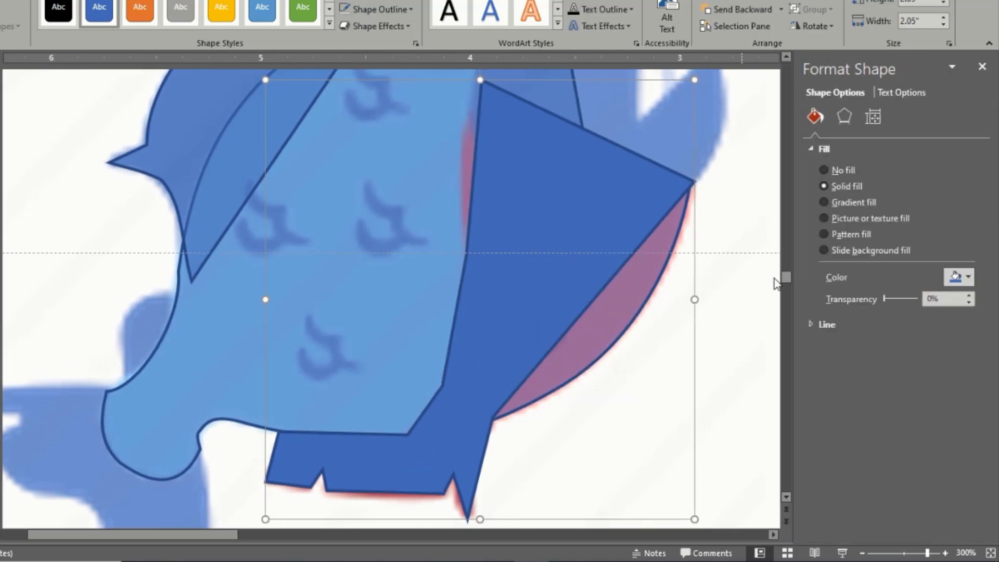
{"action": "left_click", "coordinate": [986, 68]}
Step: Edit the belly shape's points to curve its outer edge from the jaw down to the bottom fin
{"action": "right_click", "coordinate": [571, 210]}
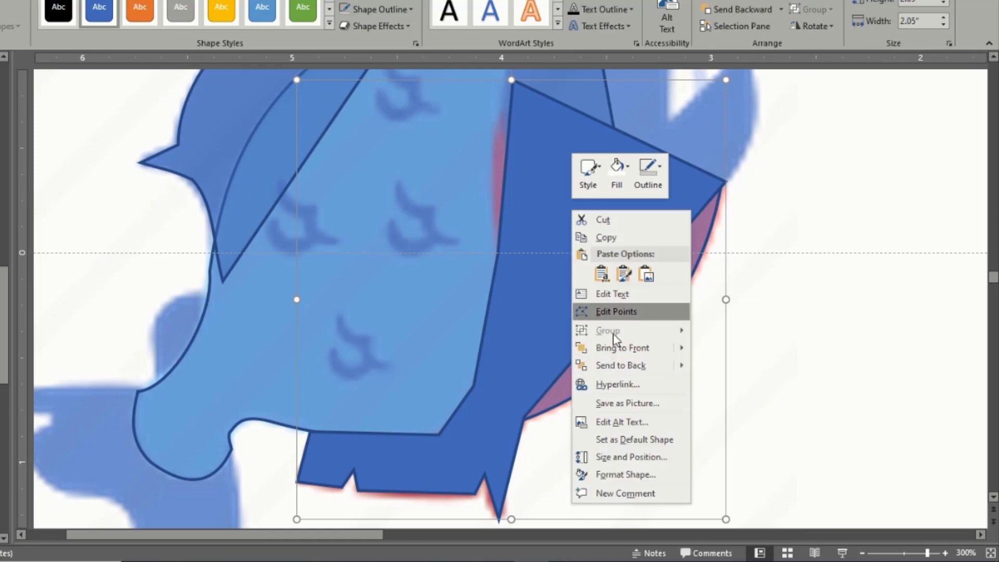
{"action": "left_click", "coordinate": [625, 315]}
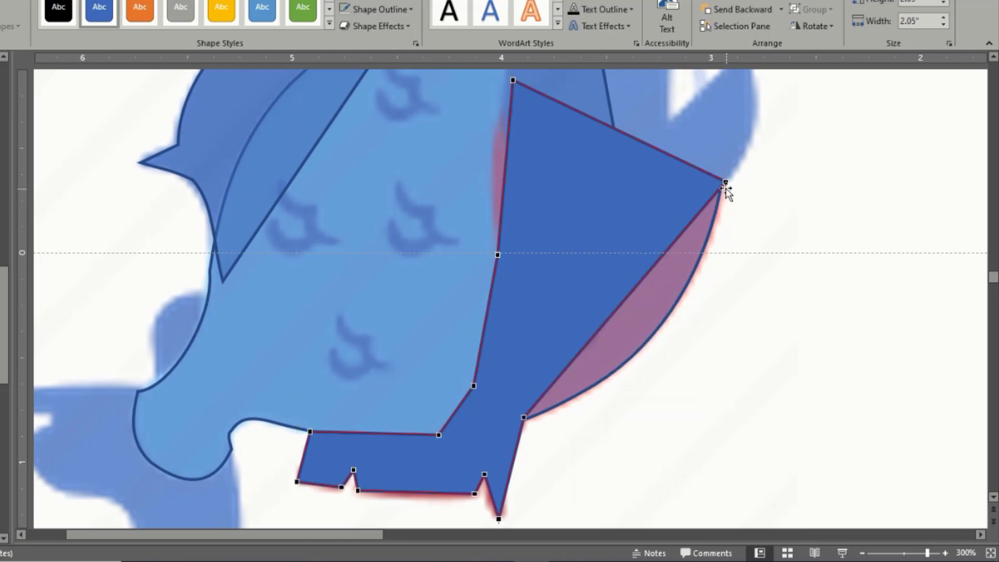
{"action": "left_click_drag", "start_coordinate": [726, 182], "coordinate": [721, 182]}
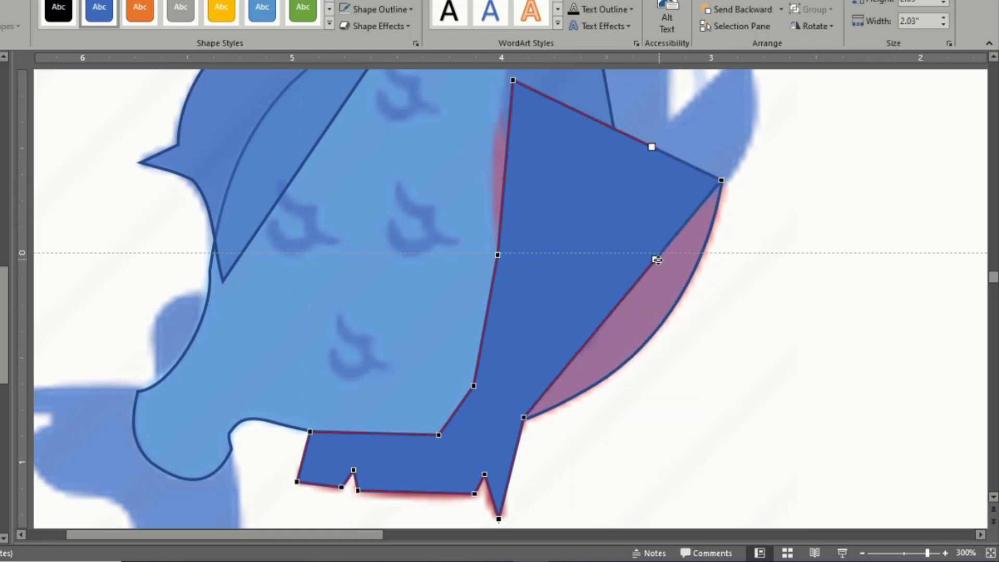
{"action": "left_click_drag", "start_coordinate": [656, 260], "coordinate": [713, 295]}
{"action": "left_click", "coordinate": [524, 417]}
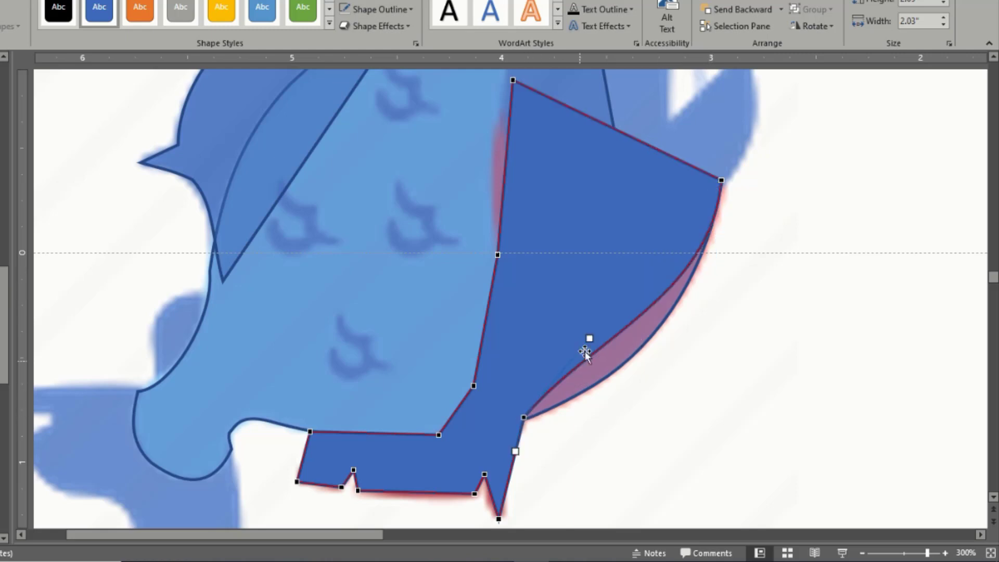
{"action": "left_click_drag", "start_coordinate": [590, 340], "coordinate": [629, 381]}
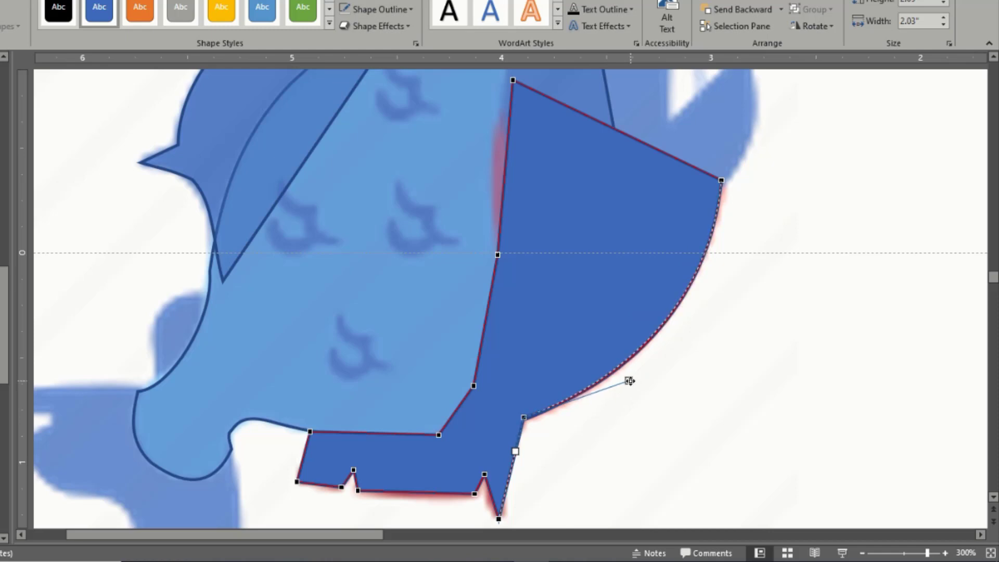
Step: Curve the belly shape's inner edge along the body from the head down to the top of the bottom fin
{"action": "left_click", "coordinate": [497, 255]}
{"action": "left_click_drag", "start_coordinate": [498, 196], "coordinate": [502, 130]}
{"action": "left_click", "coordinate": [512, 80]}
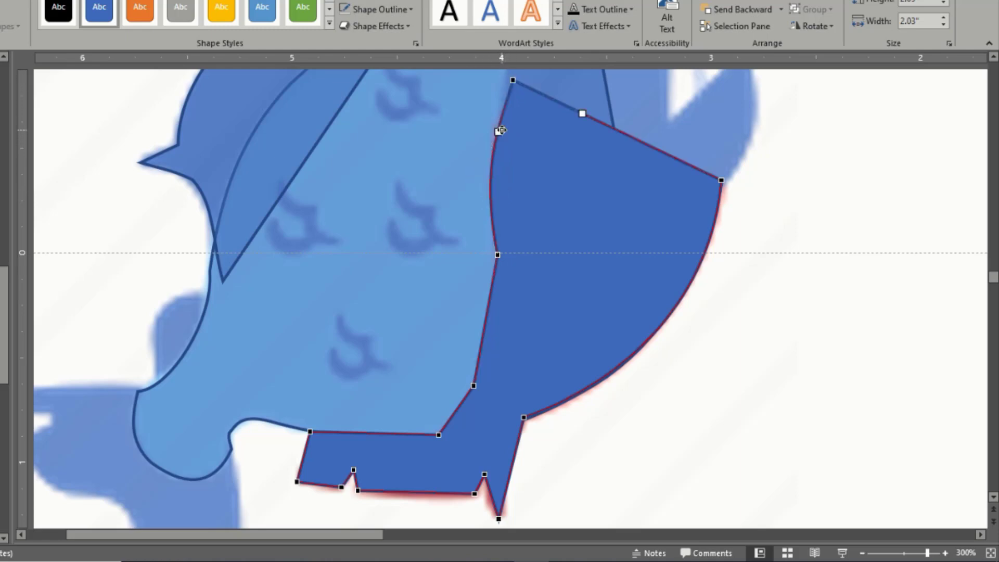
{"action": "left_click", "coordinate": [498, 256]}
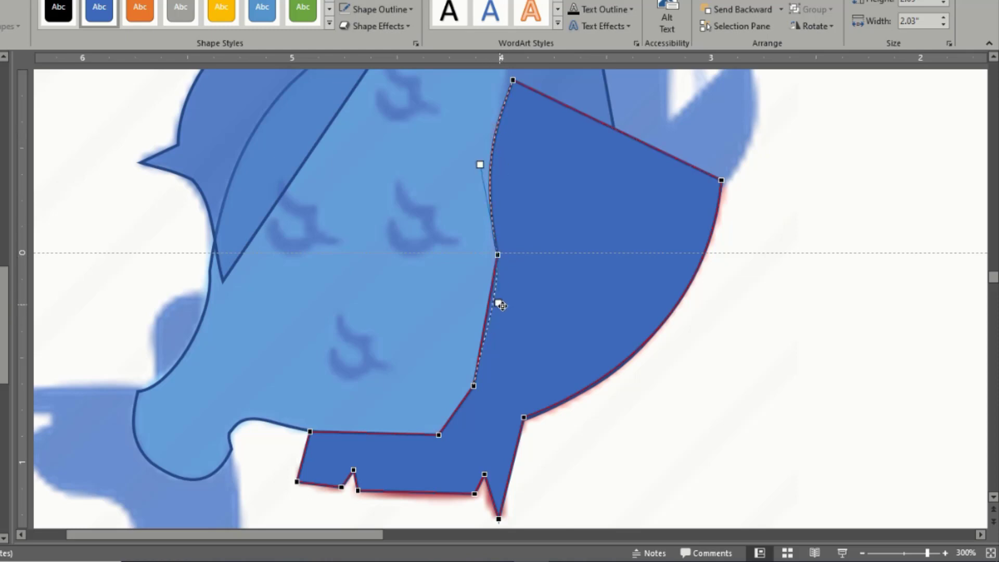
{"action": "left_click_drag", "start_coordinate": [498, 302], "coordinate": [507, 310]}
{"action": "left_click", "coordinate": [473, 386]}
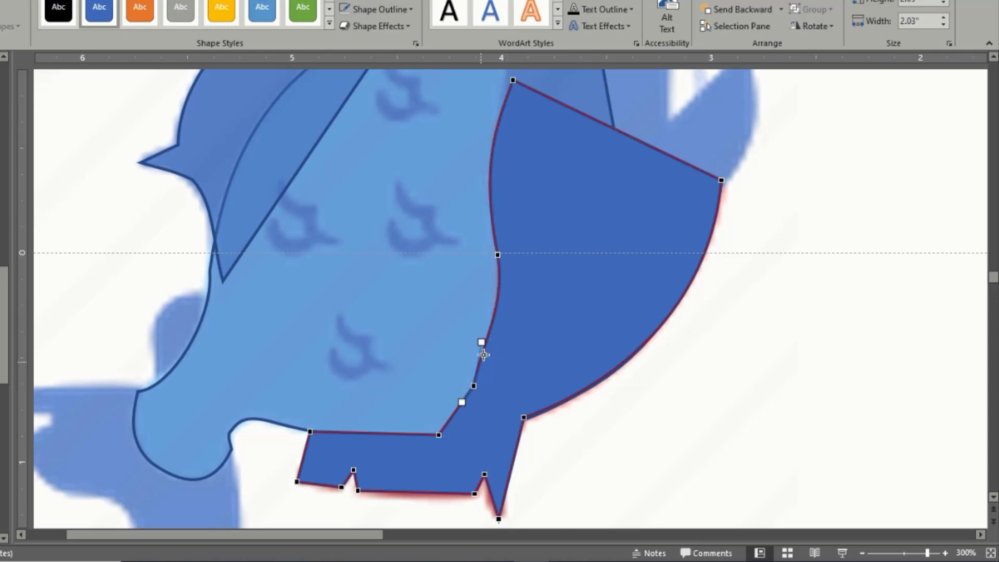
{"action": "left_click_drag", "start_coordinate": [481, 343], "coordinate": [495, 356]}
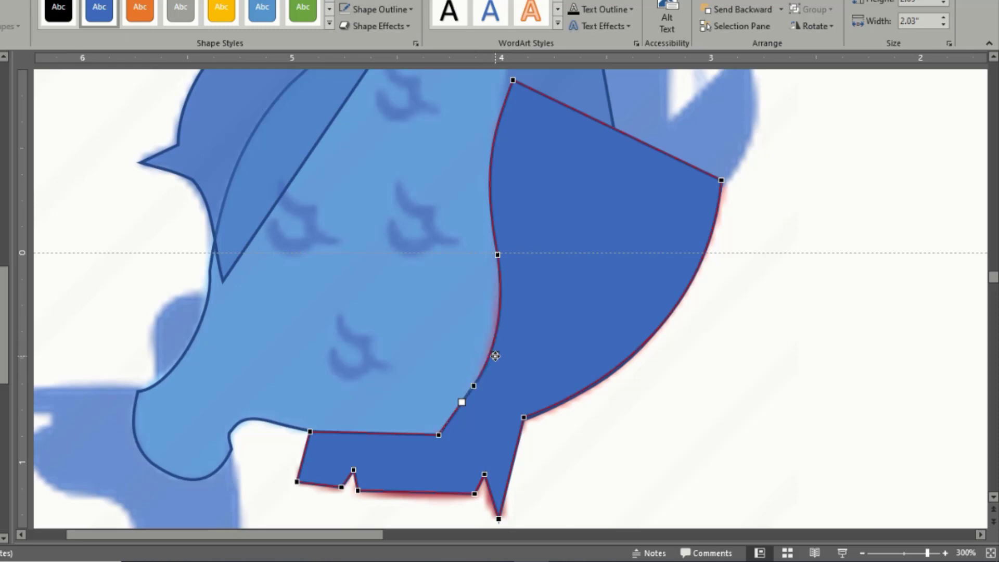
{"action": "left_click", "coordinate": [498, 255]}
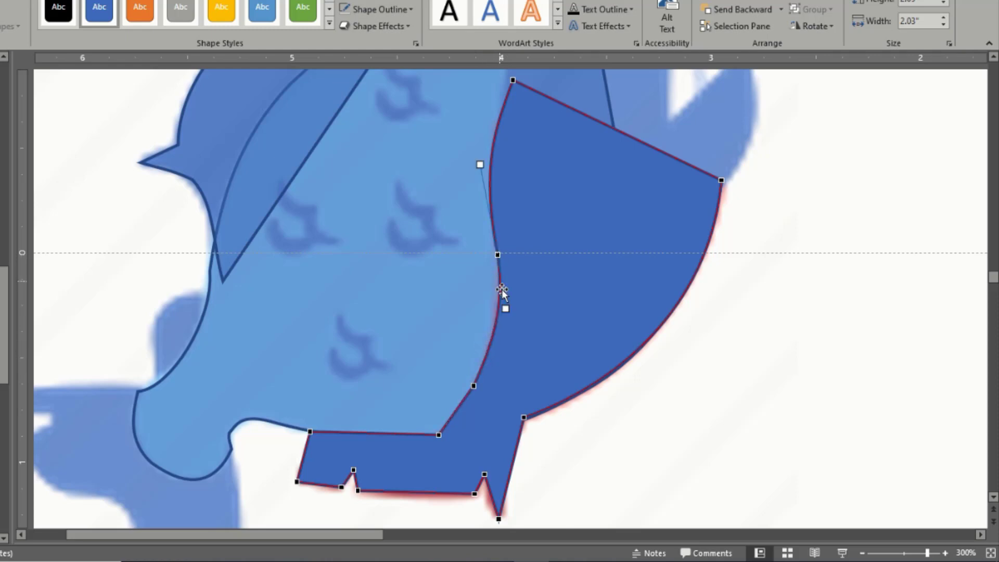
{"action": "left_click_drag", "start_coordinate": [506, 308], "coordinate": [500, 310]}
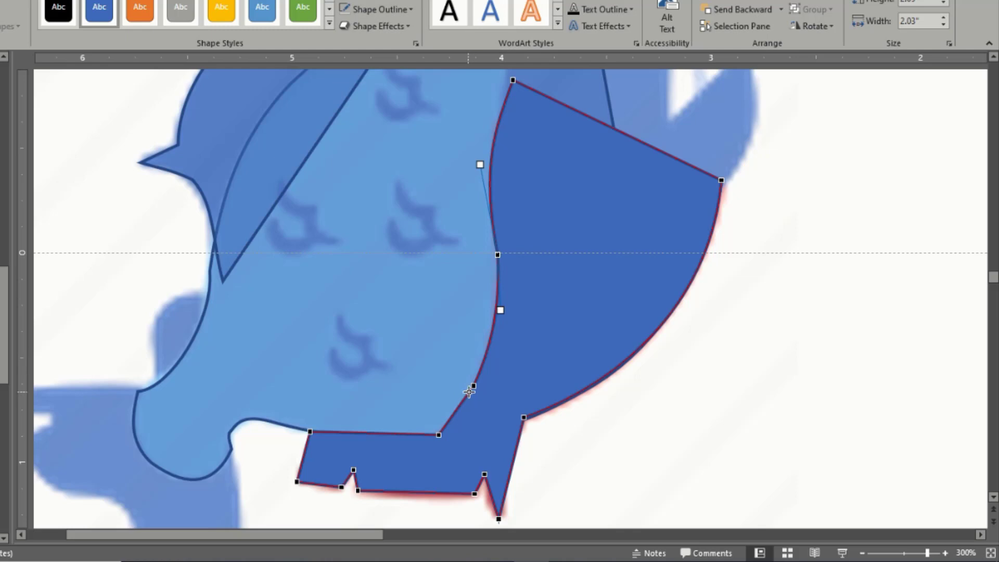
{"action": "left_click", "coordinate": [473, 387]}
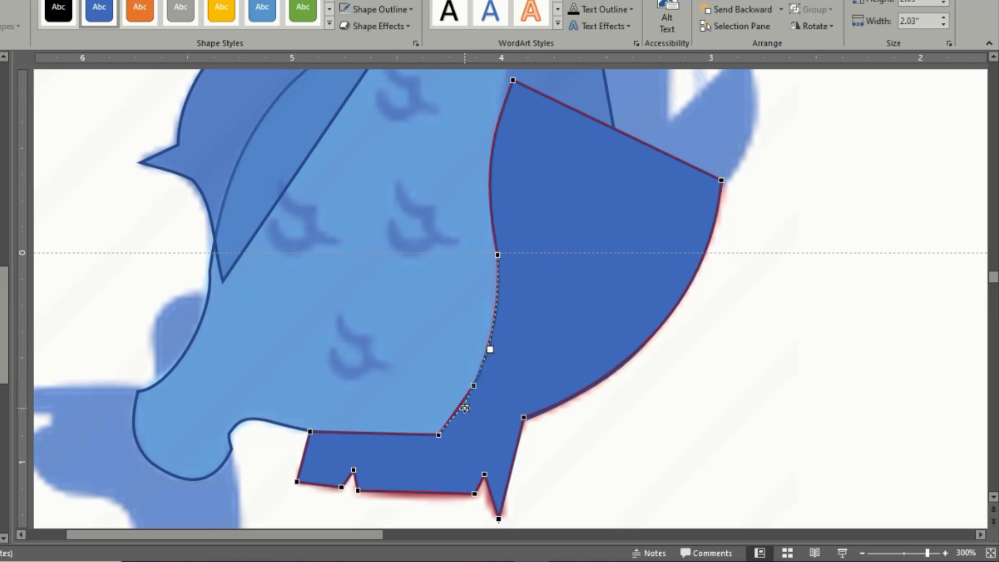
{"action": "left_click", "coordinate": [440, 434]}
{"action": "left_click_drag", "start_coordinate": [447, 419], "coordinate": [454, 421]}
Step: Curve the bottom fin's lower edge and round its long spike, then finish editing the points
{"action": "left_click_drag", "start_coordinate": [435, 494], "coordinate": [397, 499]}
{"action": "left_click", "coordinate": [359, 491]}
{"action": "left_click", "coordinate": [498, 518]}
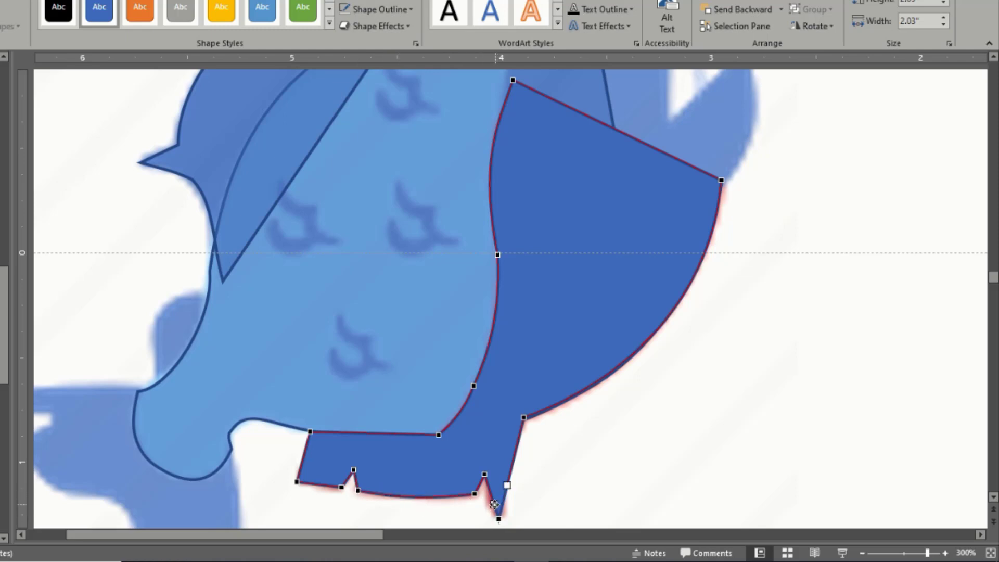
{"action": "mouse_move", "coordinate": [494, 503]}
{"action": "left_mouse_down"}
{"action": "mouse_move", "coordinate": [487, 510]}
{"action": "mouse_move", "coordinate": [507, 489]}
{"action": "mouse_move", "coordinate": [511, 504]}
{"action": "left_mouse_up"}
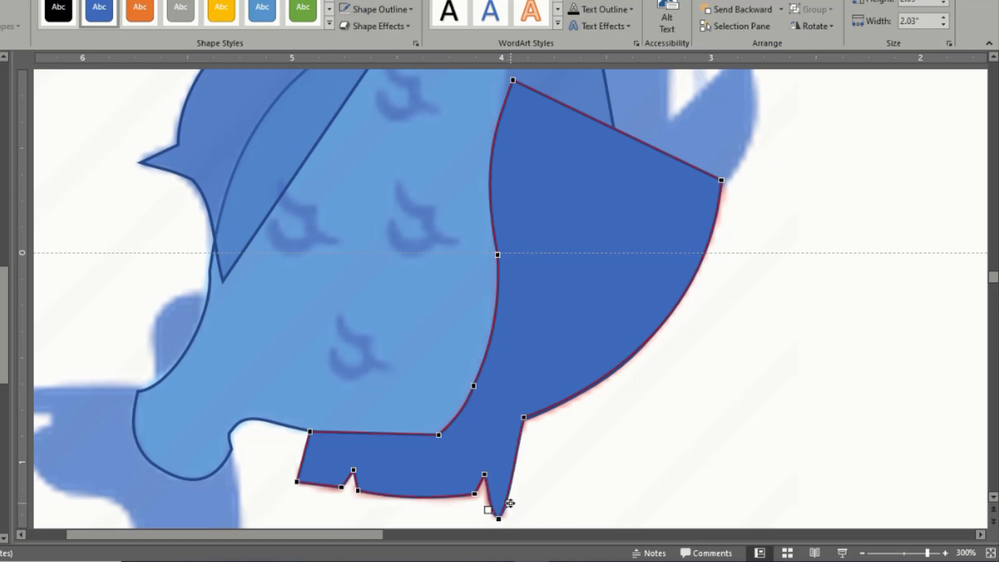
{"action": "left_click", "coordinate": [555, 502]}
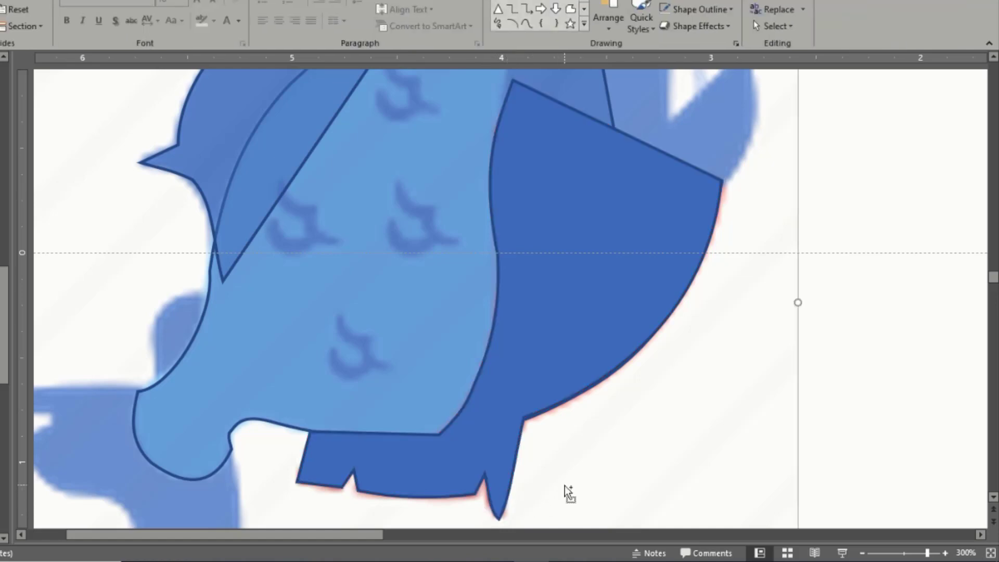
Step: Draw a closed freeform shape about 1.06" wide over the tail fin, following its lobes and notches and overlapping the body
{"action": "scroll", "coordinate": [564, 488], "scroll_direction": "down", "scroll_amount": 5}
{"action": "scroll", "coordinate": [219, 362], "scroll_direction": "up", "scroll_amount": 2}
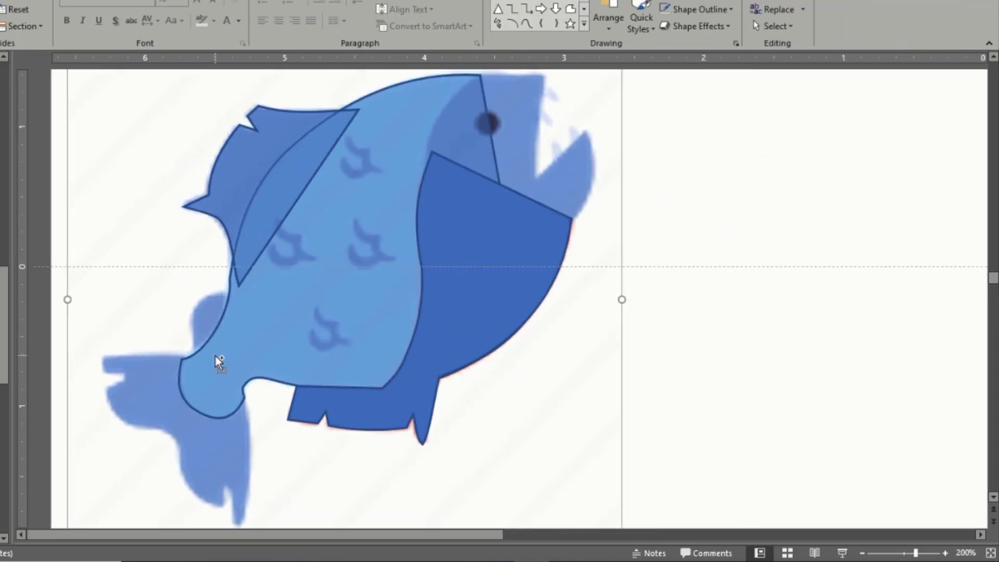
{"action": "left_click", "coordinate": [570, 8]}
{"action": "scroll", "coordinate": [322, 343], "scroll_direction": "down", "scroll_amount": 1}
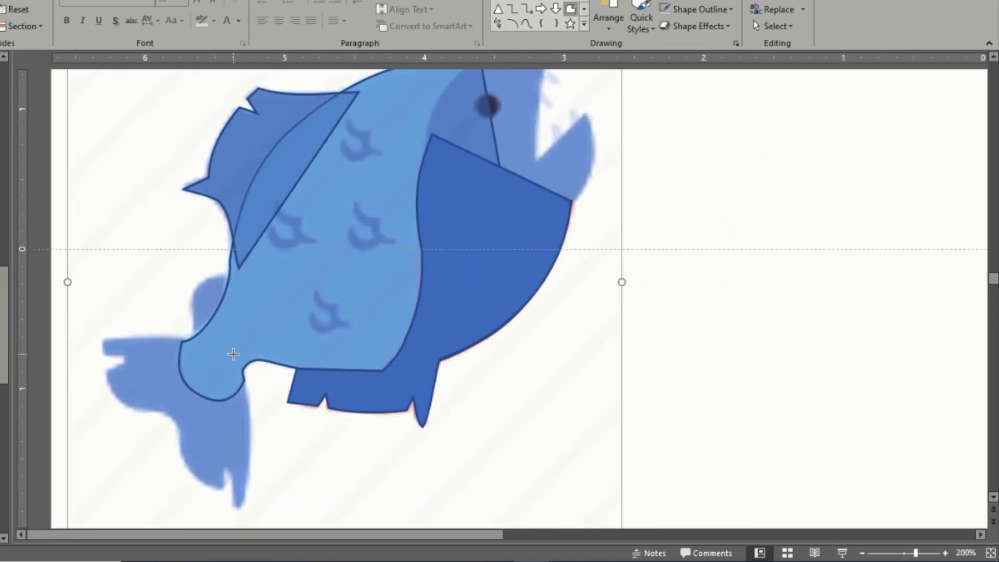
{"action": "mouse_move", "coordinate": [233, 352]}
{"action": "left_mouse_down"}
{"action": "mouse_move", "coordinate": [250, 417]}
{"action": "mouse_move", "coordinate": [242, 507]}
{"action": "left_mouse_up"}
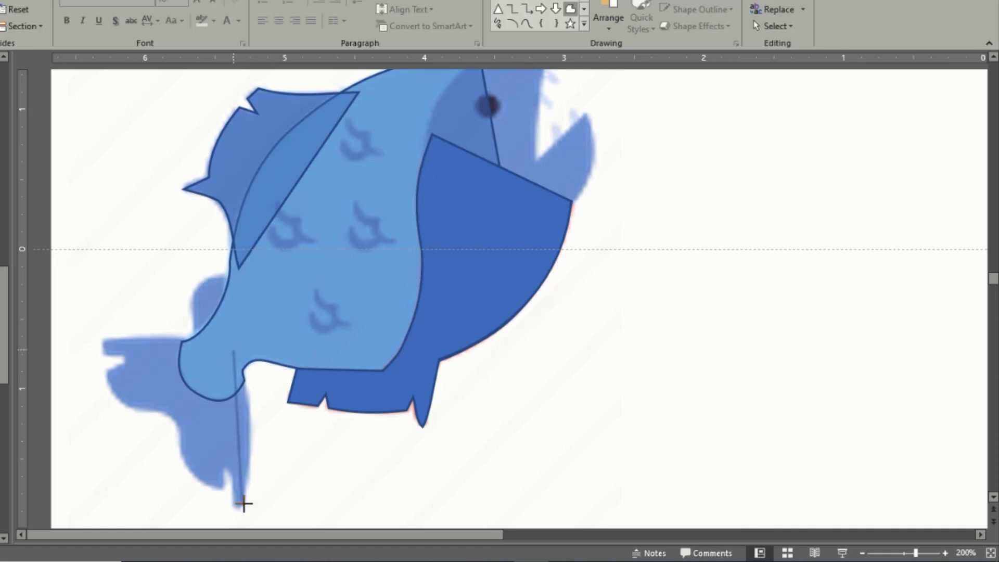
{"action": "mouse_move", "coordinate": [250, 439]}
{"action": "left_mouse_down"}
{"action": "mouse_move", "coordinate": [239, 508]}
{"action": "mouse_move", "coordinate": [232, 474]}
{"action": "mouse_move", "coordinate": [224, 490]}
{"action": "mouse_move", "coordinate": [187, 471]}
{"action": "mouse_move", "coordinate": [182, 443]}
{"action": "left_mouse_up"}
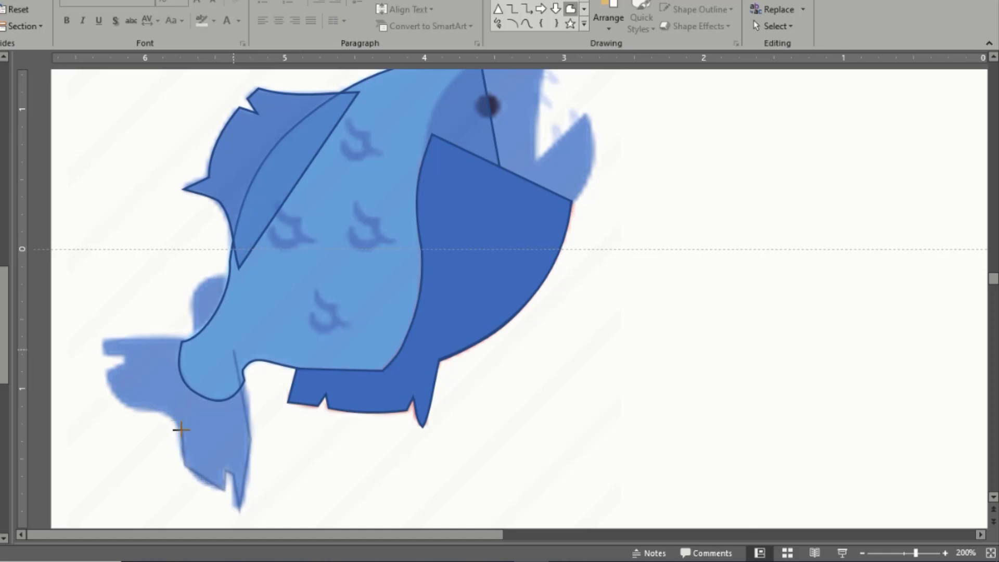
{"action": "mouse_move", "coordinate": [182, 430]}
{"action": "left_mouse_down"}
{"action": "mouse_move", "coordinate": [168, 415]}
{"action": "mouse_move", "coordinate": [120, 409]}
{"action": "mouse_move", "coordinate": [111, 376]}
{"action": "mouse_move", "coordinate": [123, 364]}
{"action": "mouse_move", "coordinate": [103, 355]}
{"action": "mouse_move", "coordinate": [105, 337]}
{"action": "mouse_move", "coordinate": [197, 342]}
{"action": "mouse_move", "coordinate": [192, 301]}
{"action": "mouse_move", "coordinate": [229, 271]}
{"action": "mouse_move", "coordinate": [241, 310]}
{"action": "mouse_move", "coordinate": [232, 348]}
{"action": "left_mouse_up"}
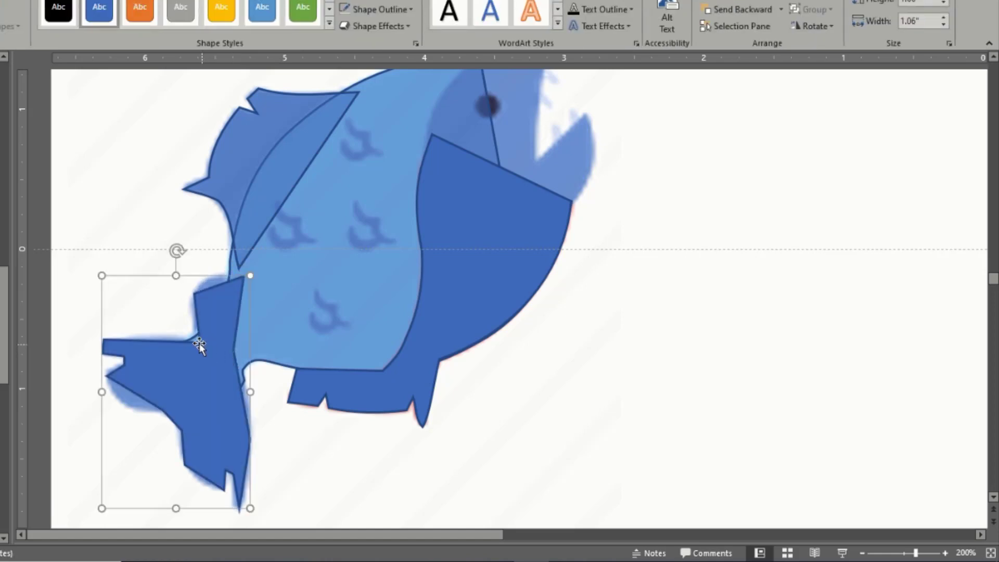
Step: Edit the tail shape's points to curve the left lobe's underside and round its corner below the notch
{"action": "scroll", "coordinate": [189, 342], "scroll_direction": "up", "scroll_amount": 10}
{"action": "right_click", "coordinate": [366, 271]}
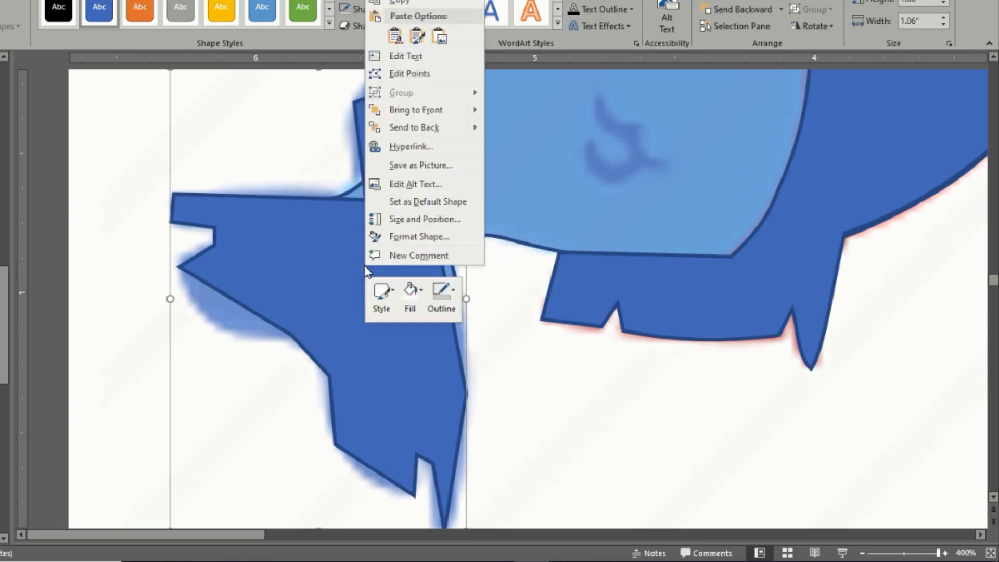
{"action": "left_click", "coordinate": [419, 74]}
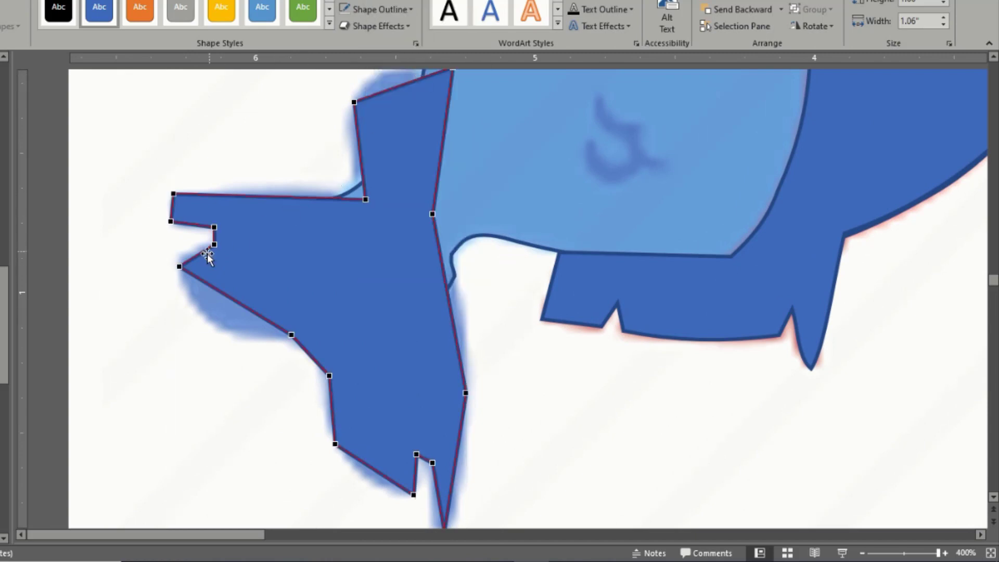
{"action": "left_click", "coordinate": [181, 268]}
{"action": "left_click_drag", "start_coordinate": [216, 290], "coordinate": [197, 331]}
{"action": "left_click", "coordinate": [291, 335]}
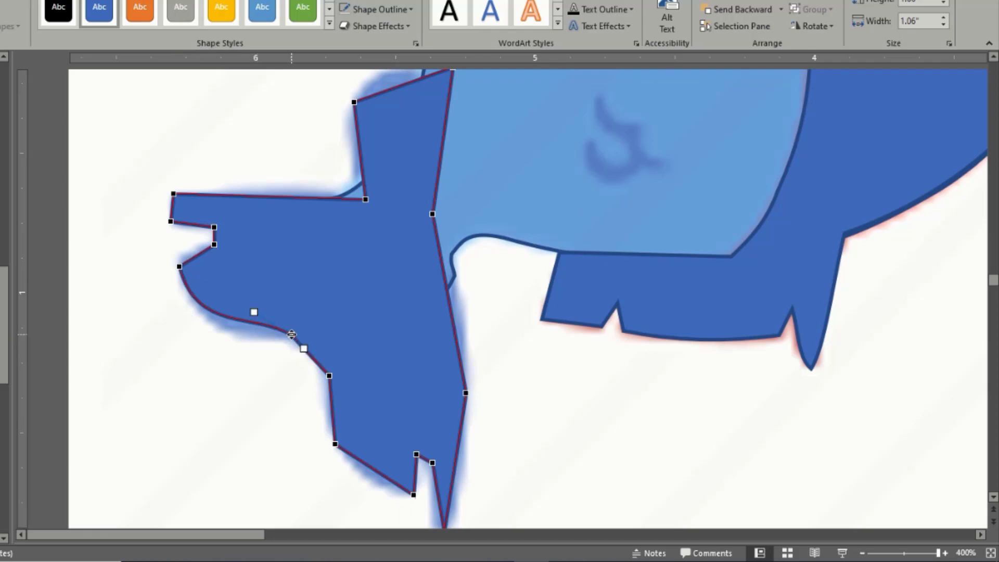
{"action": "left_click_drag", "start_coordinate": [253, 313], "coordinate": [233, 339]}
{"action": "left_click", "coordinate": [180, 266]}
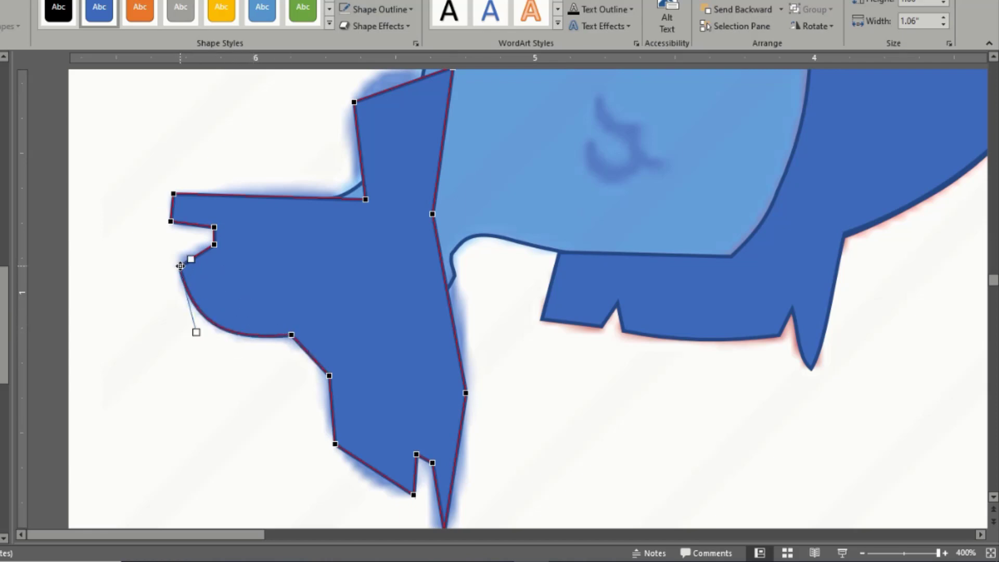
{"action": "left_click_drag", "start_coordinate": [188, 260], "coordinate": [181, 252]}
Step: Round the tip of the tail's left lobe above the notch and curve the notch's upper edge
{"action": "left_click", "coordinate": [171, 221]}
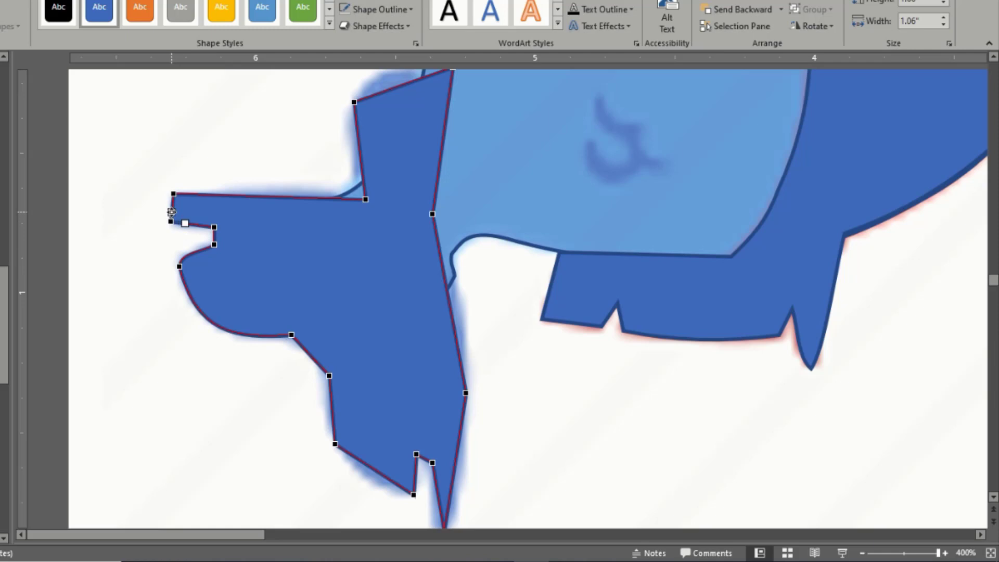
{"action": "left_click_drag", "start_coordinate": [171, 212], "coordinate": [167, 202]}
{"action": "left_click", "coordinate": [173, 194]}
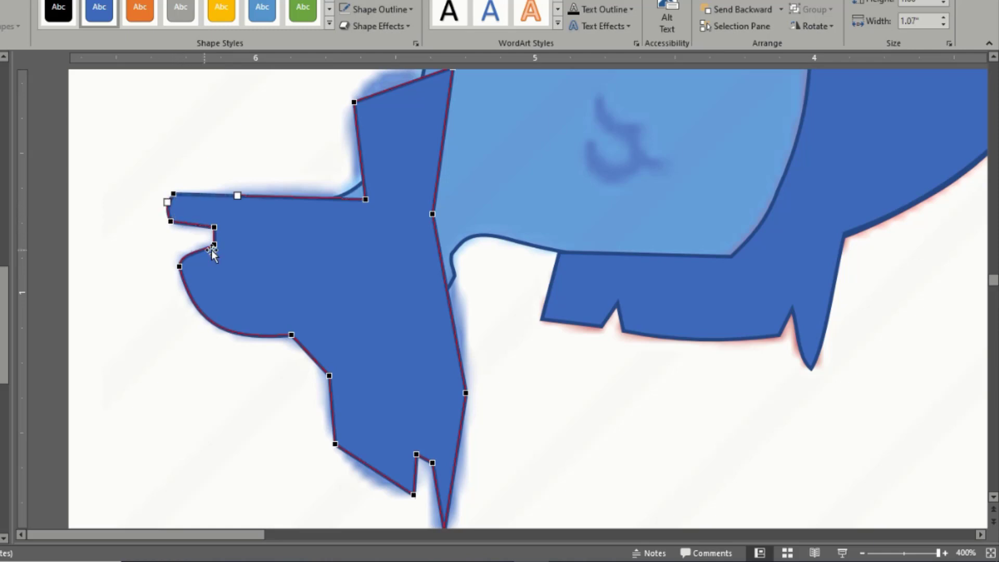
{"action": "left_click", "coordinate": [214, 227]}
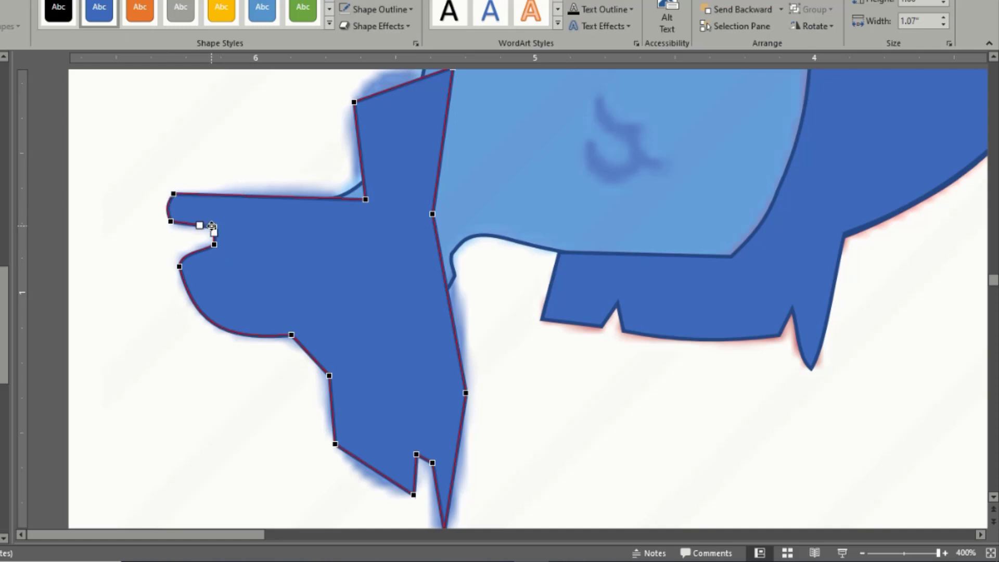
{"action": "left_click", "coordinate": [170, 222]}
{"action": "left_click_drag", "start_coordinate": [182, 222], "coordinate": [184, 225]}
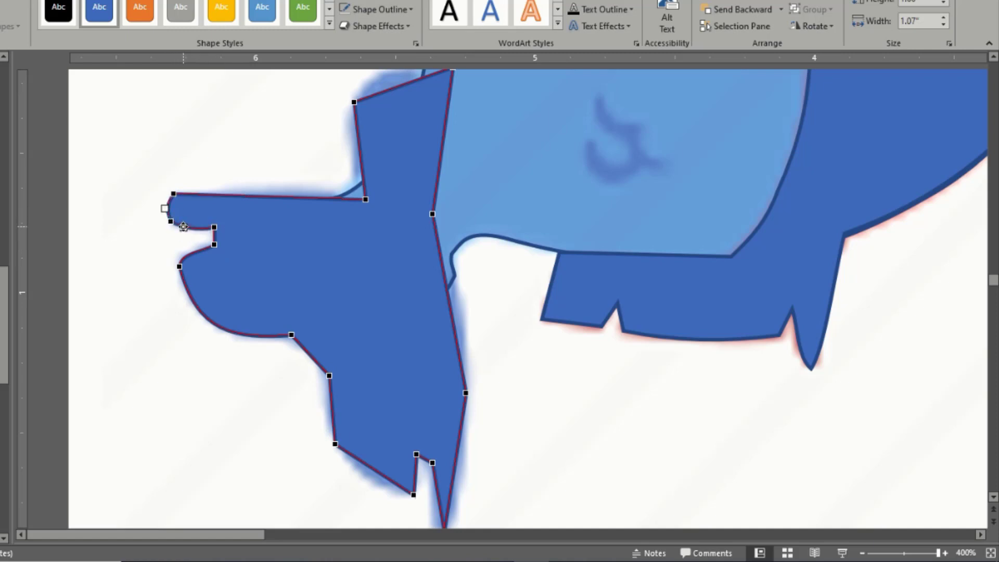
Step: Bow the upper edge of the tail's left lobe upward along the picture's outline
{"action": "left_click", "coordinate": [366, 200]}
{"action": "left_click_drag", "start_coordinate": [301, 196], "coordinate": [304, 181]}
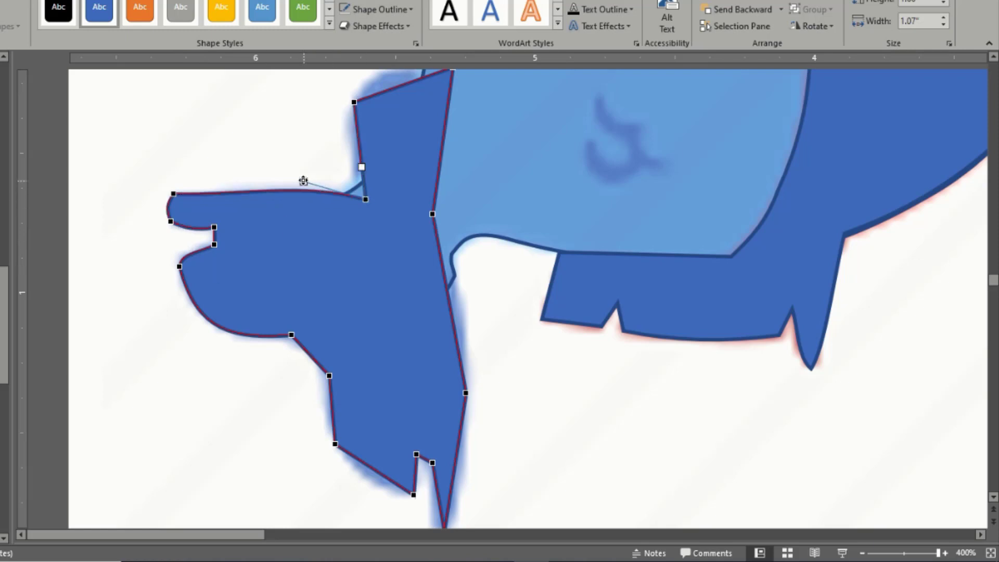
{"action": "left_click", "coordinate": [174, 194]}
{"action": "left_click_drag", "start_coordinate": [237, 195], "coordinate": [237, 187]}
Step: Curve the short tail edge that joins the left lobe's underside to the lower lobe
{"action": "left_click", "coordinate": [329, 374]}
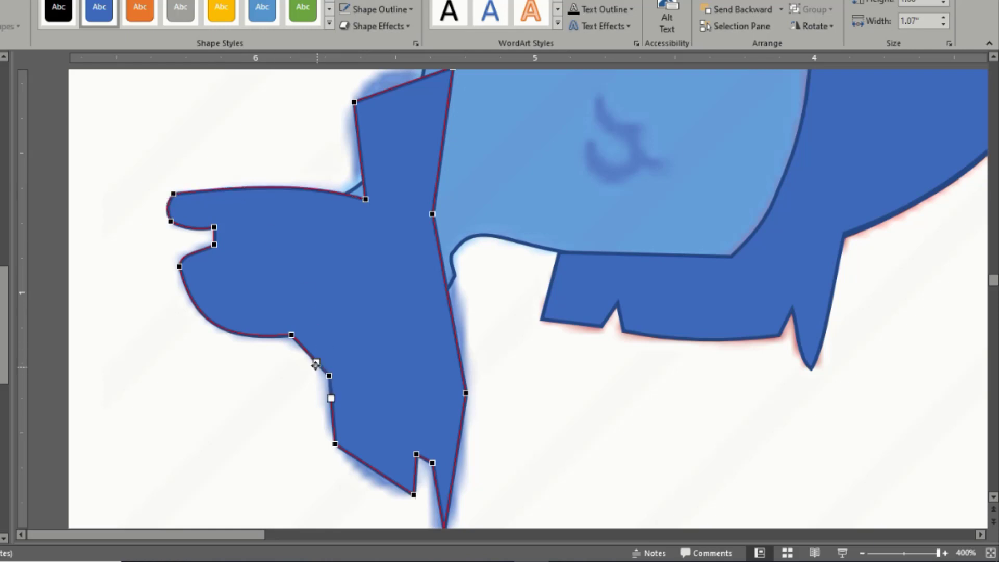
{"action": "left_click_drag", "start_coordinate": [316, 362], "coordinate": [309, 335]}
{"action": "left_click", "coordinate": [291, 335]}
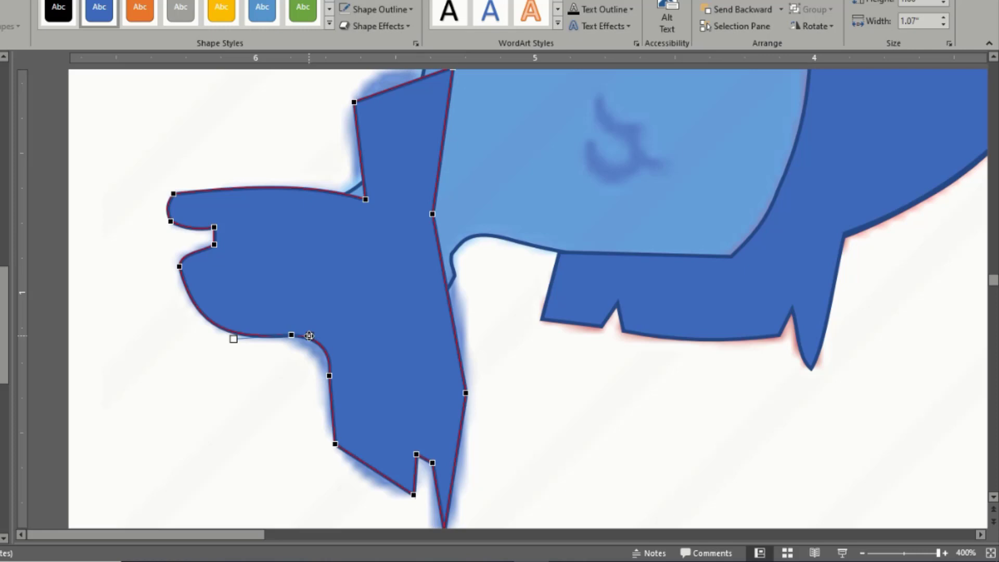
Step: Curve the tail shape's right edge outward from the body overlap down to the lower lobe's side point
{"action": "scroll", "coordinate": [404, 236], "scroll_direction": "up", "scroll_amount": 1}
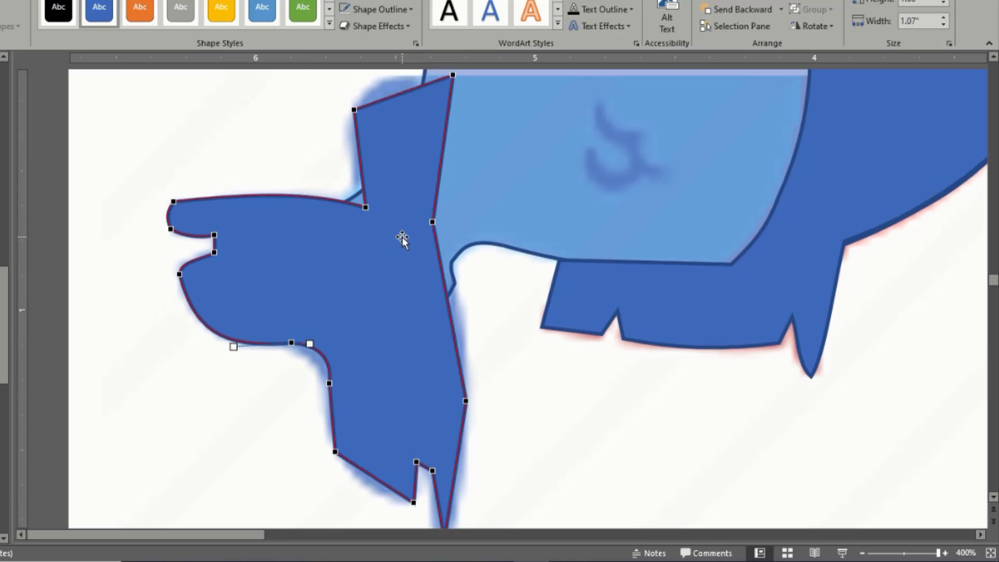
{"action": "left_click", "coordinate": [433, 232]}
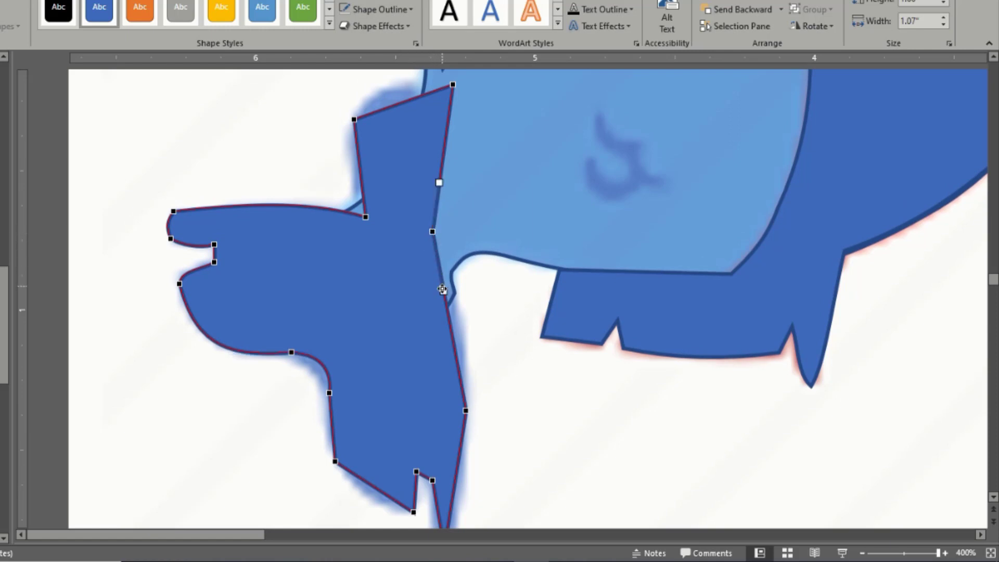
{"action": "left_click_drag", "start_coordinate": [444, 293], "coordinate": [458, 293]}
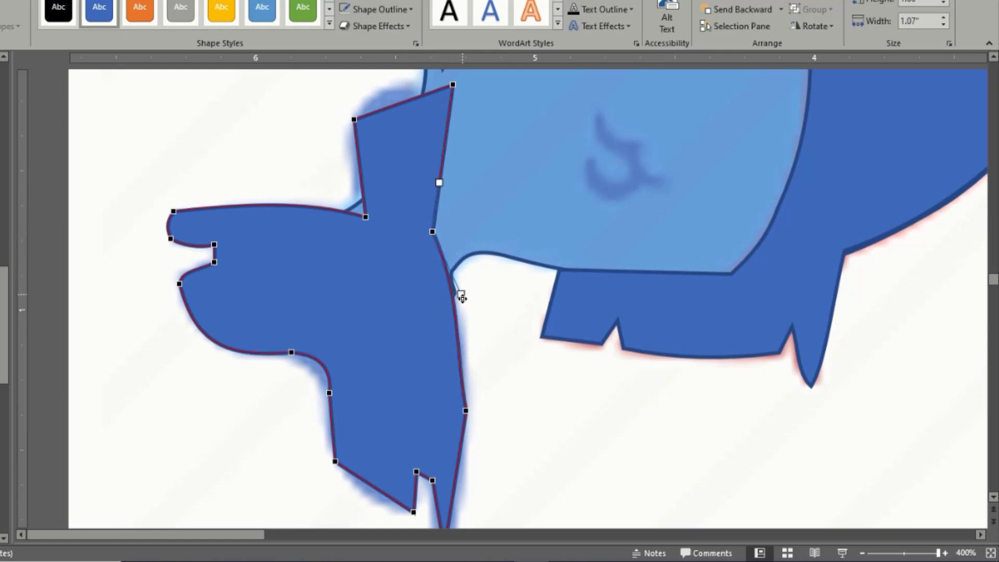
{"action": "left_click", "coordinate": [467, 411]}
{"action": "left_click_drag", "start_coordinate": [455, 351], "coordinate": [468, 353]}
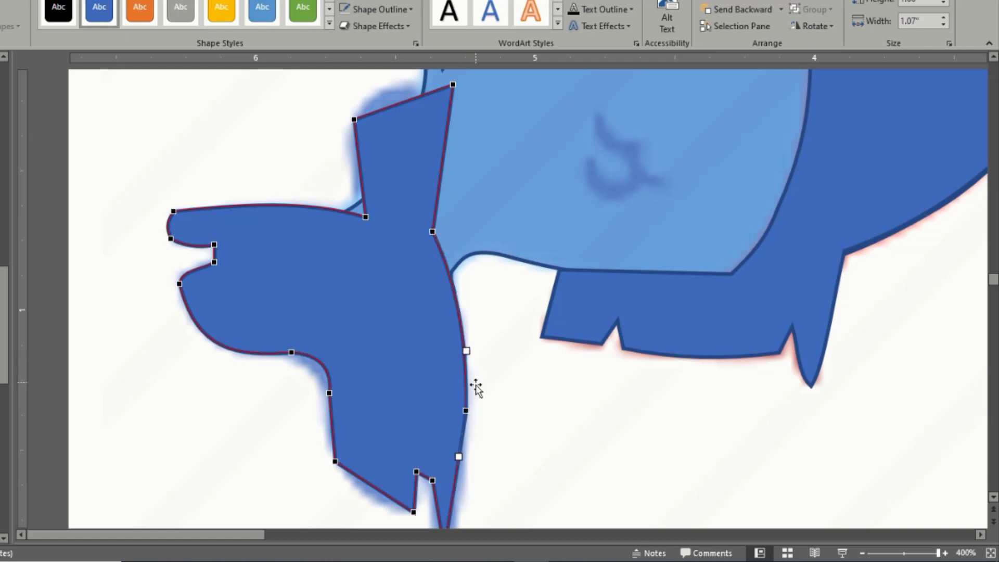
Step: Curve the right edge of the tail's lower lobe down to its tip, shifting the tip point slightly to the left
{"action": "scroll", "coordinate": [471, 401], "scroll_direction": "down", "scroll_amount": 1}
{"action": "scroll", "coordinate": [460, 423], "scroll_direction": "down", "scroll_amount": 1}
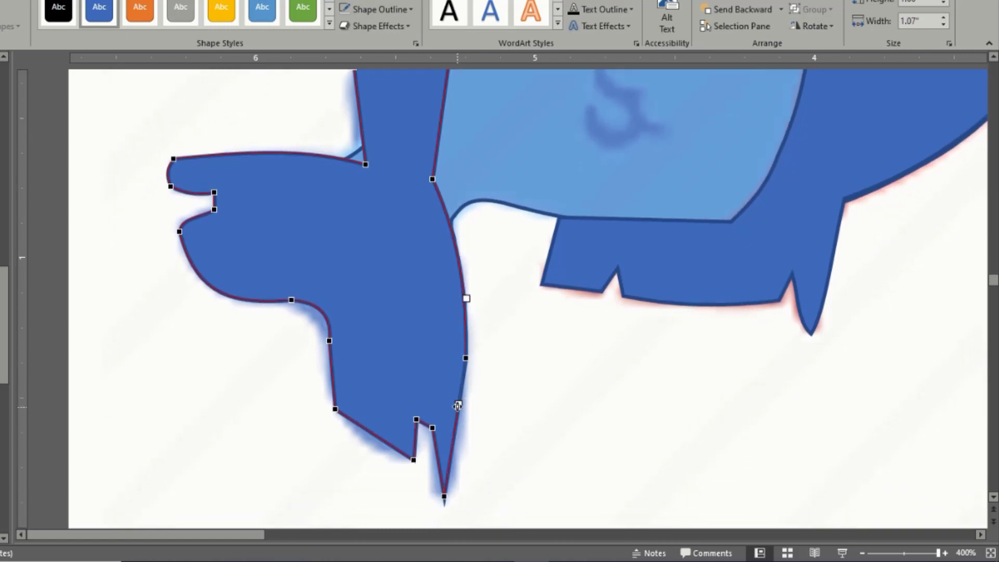
{"action": "left_click_drag", "start_coordinate": [459, 405], "coordinate": [463, 410]}
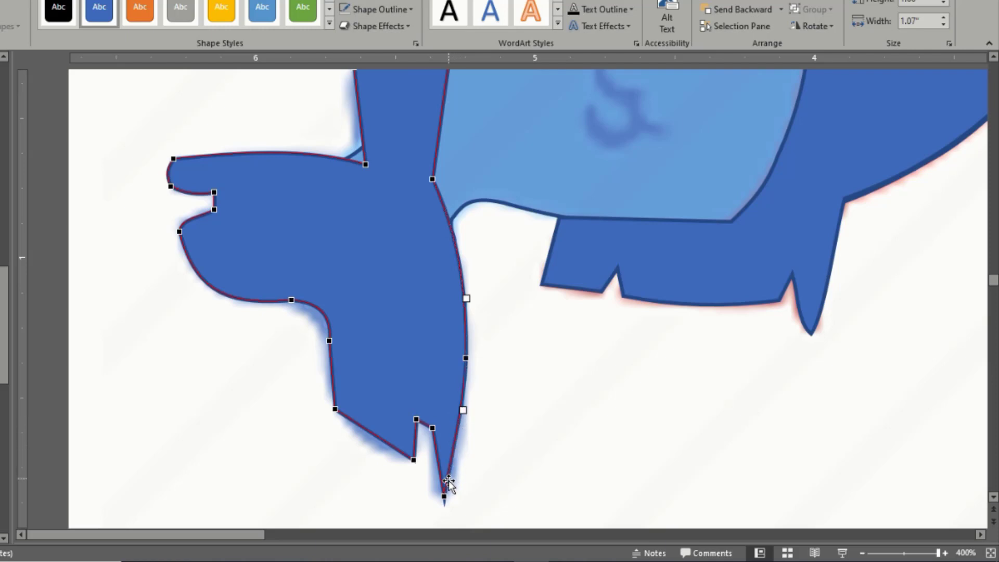
{"action": "left_click", "coordinate": [443, 495]}
{"action": "left_click_drag", "start_coordinate": [442, 494], "coordinate": [437, 492]}
{"action": "left_click_drag", "start_coordinate": [445, 447], "coordinate": [461, 468]}
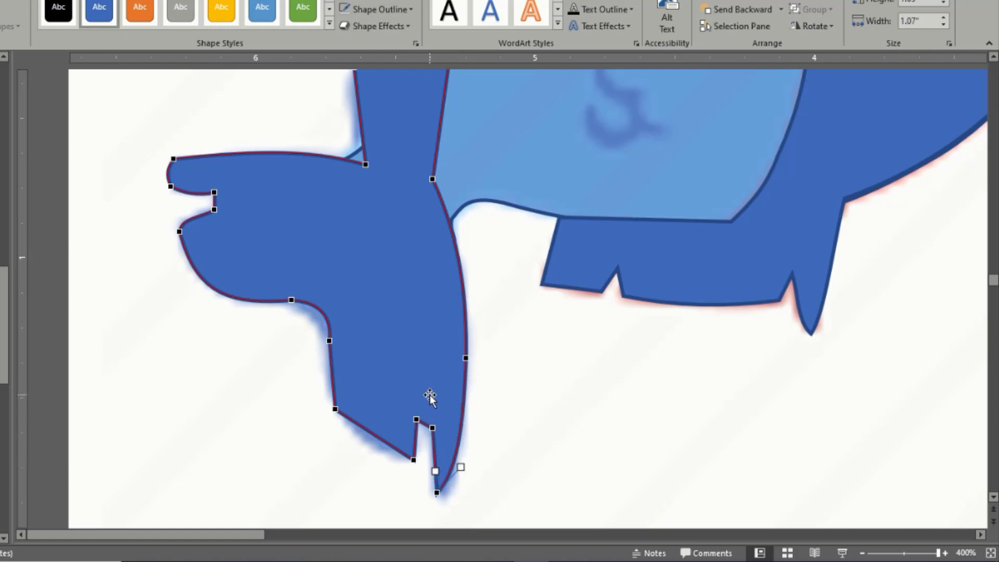
Step: Round the outer corner of the tail's upper lobe along the picture and finish editing the tail's points
{"action": "scroll", "coordinate": [430, 395], "scroll_direction": "up", "scroll_amount": 5}
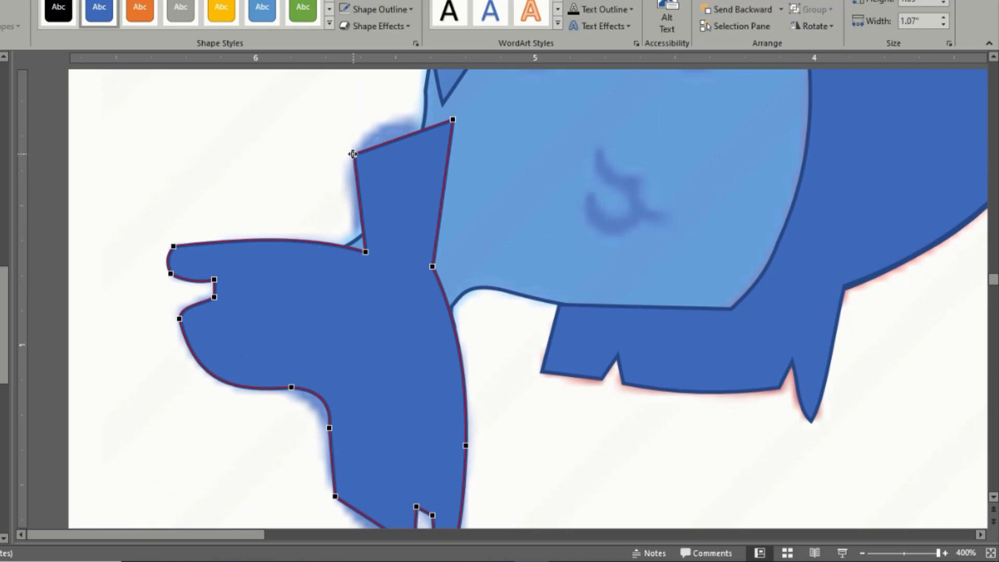
{"action": "left_click_drag", "start_coordinate": [357, 188], "coordinate": [345, 198]}
{"action": "left_click_drag", "start_coordinate": [385, 145], "coordinate": [375, 98]}
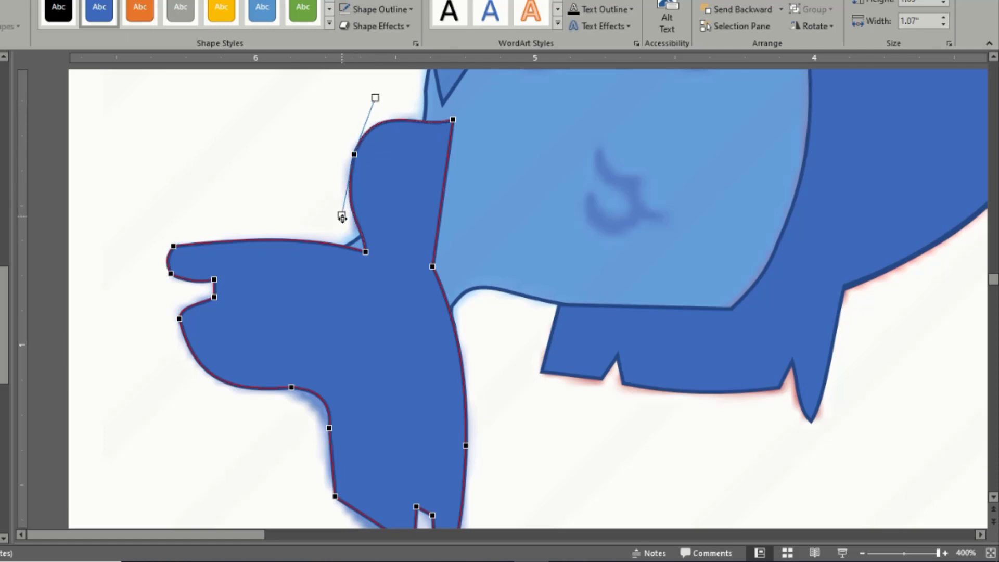
{"action": "left_click", "coordinate": [491, 338]}
{"action": "scroll", "coordinate": [490, 339], "scroll_direction": "down", "scroll_amount": 7}
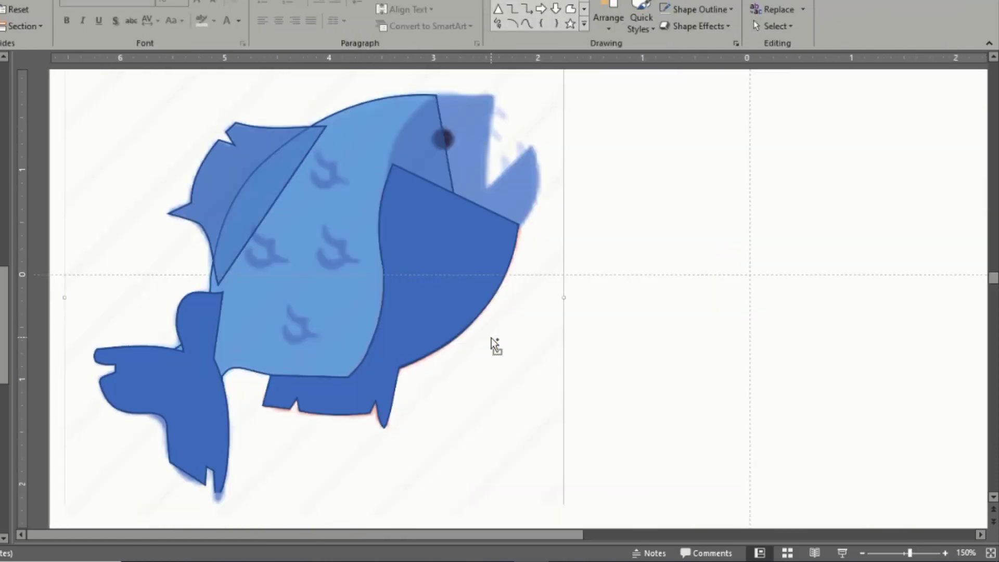
{"action": "scroll", "coordinate": [345, 290], "scroll_direction": "up", "scroll_amount": 1}
{"action": "scroll", "coordinate": [346, 292], "scroll_direction": "up", "scroll_amount": 3}
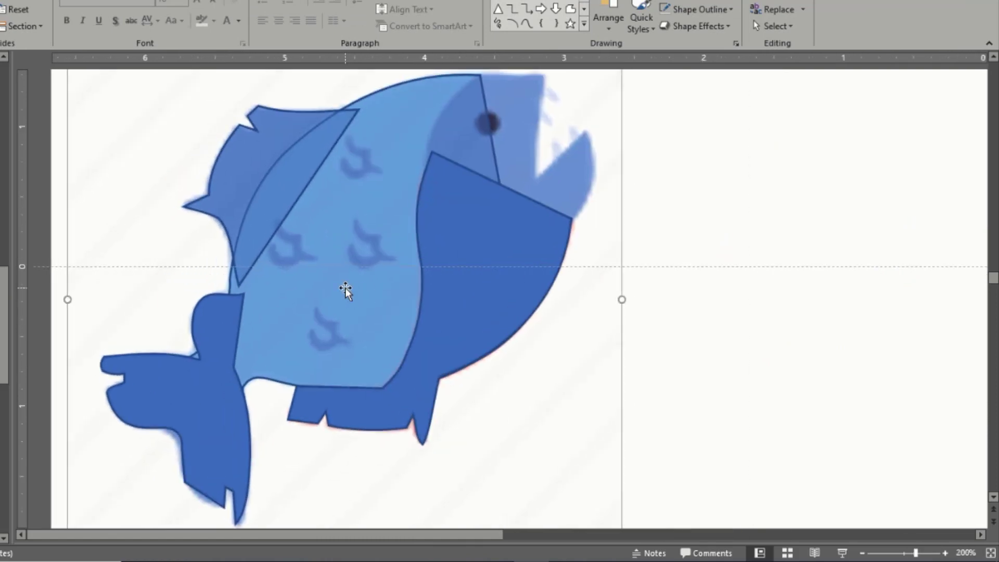
{"action": "scroll", "coordinate": [349, 285], "scroll_direction": "up", "scroll_amount": 1}
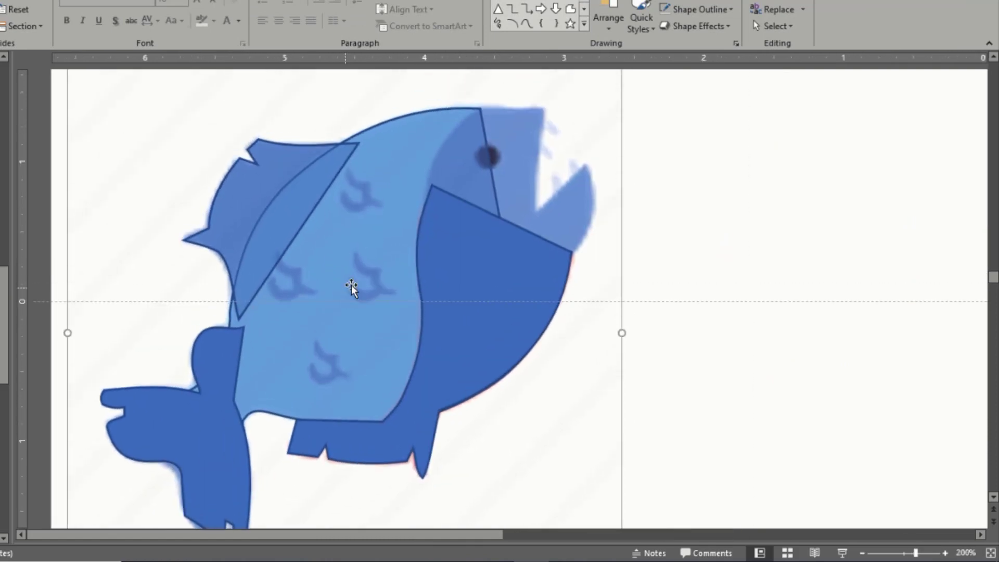
{"action": "left_click", "coordinate": [471, 238]}
{"action": "left_click", "coordinate": [383, 227]}
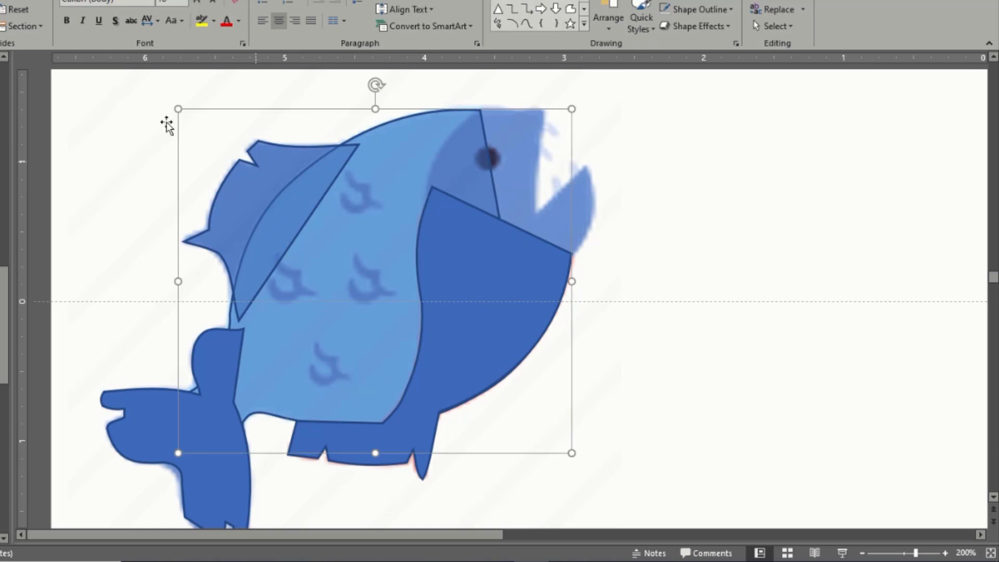
{"action": "key", "text": "alt+F10"}
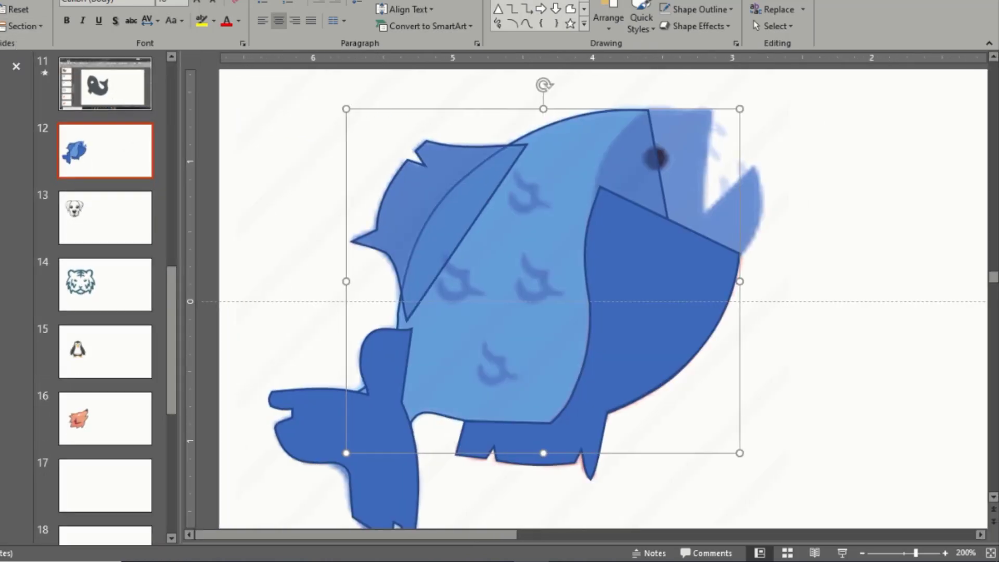
{"action": "left_click", "coordinate": [17, 67]}
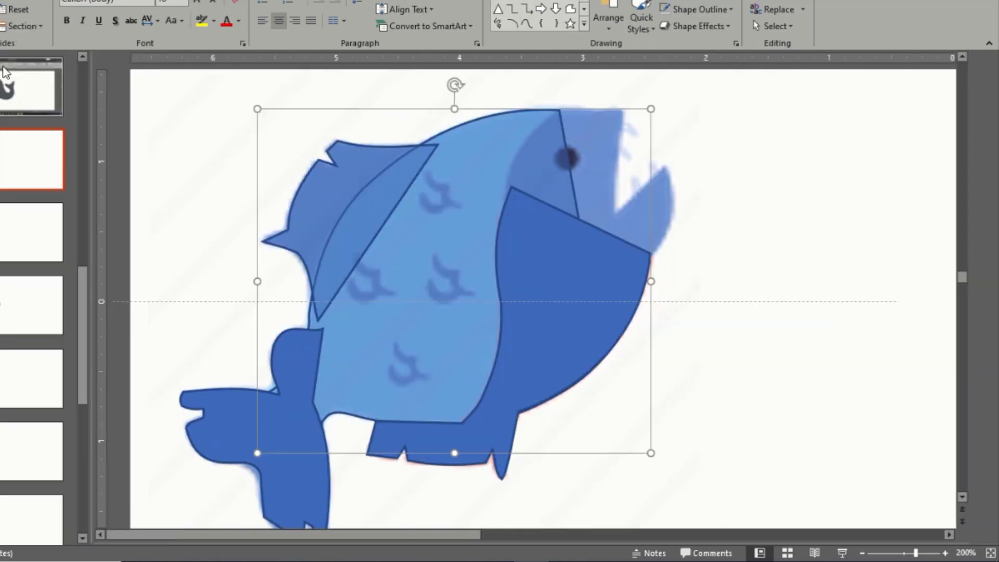
Step: Copy the body shape's semi-transparent formatting onto the belly and bottom fin shape
{"action": "left_click", "coordinate": [493, 305]}
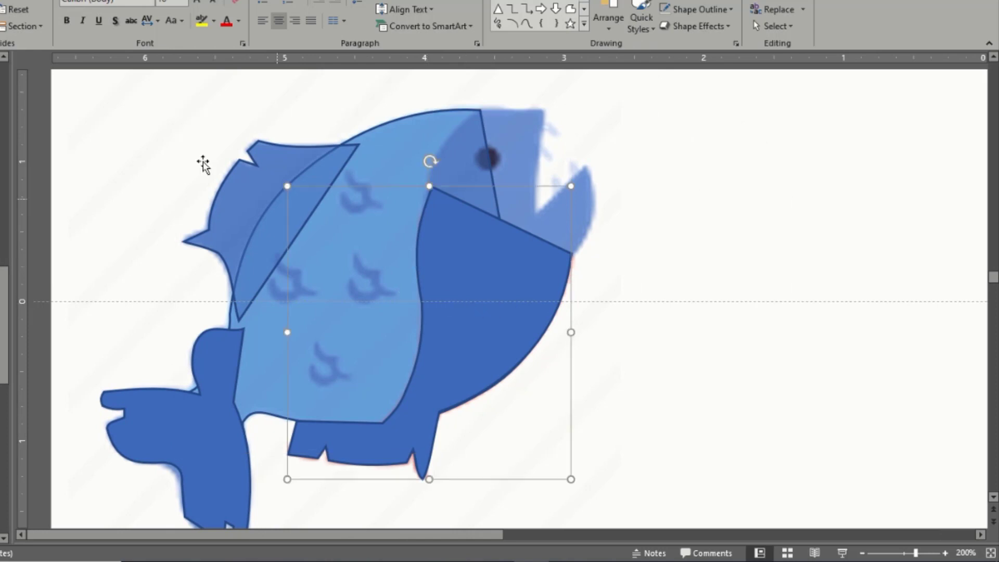
{"action": "left_click", "coordinate": [340, 144]}
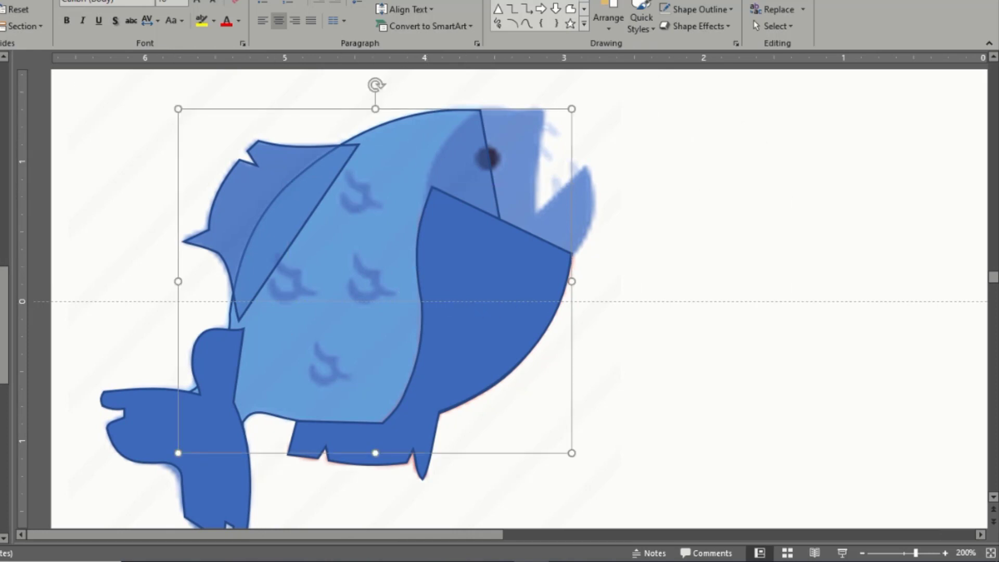
{"action": "left_click", "coordinate": [471, 263]}
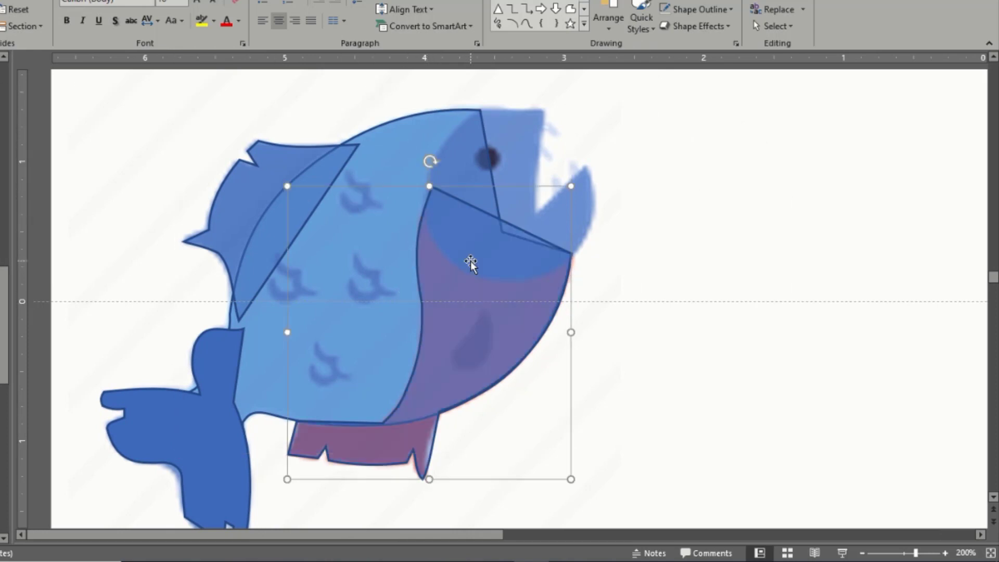
{"action": "left_click", "coordinate": [669, 245]}
Step: Draw a closed six-point freeform about 1.05 inches wide over the fish's head, including the open mouth and lower jaw
{"action": "scroll", "coordinate": [562, 197], "scroll_direction": "up", "scroll_amount": 10}
{"action": "scroll", "coordinate": [562, 197], "scroll_direction": "up", "scroll_amount": 3}
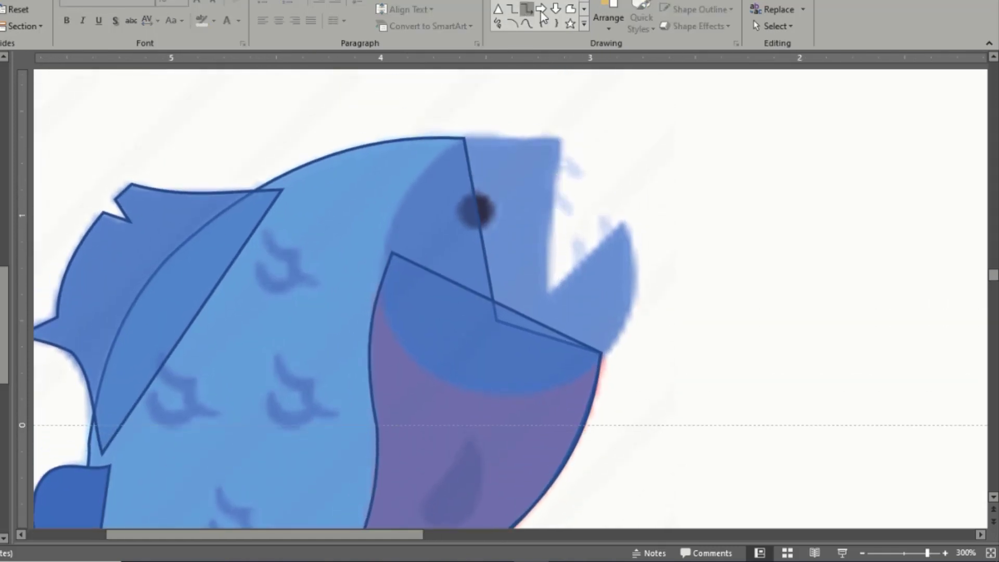
{"action": "left_click", "coordinate": [571, 9]}
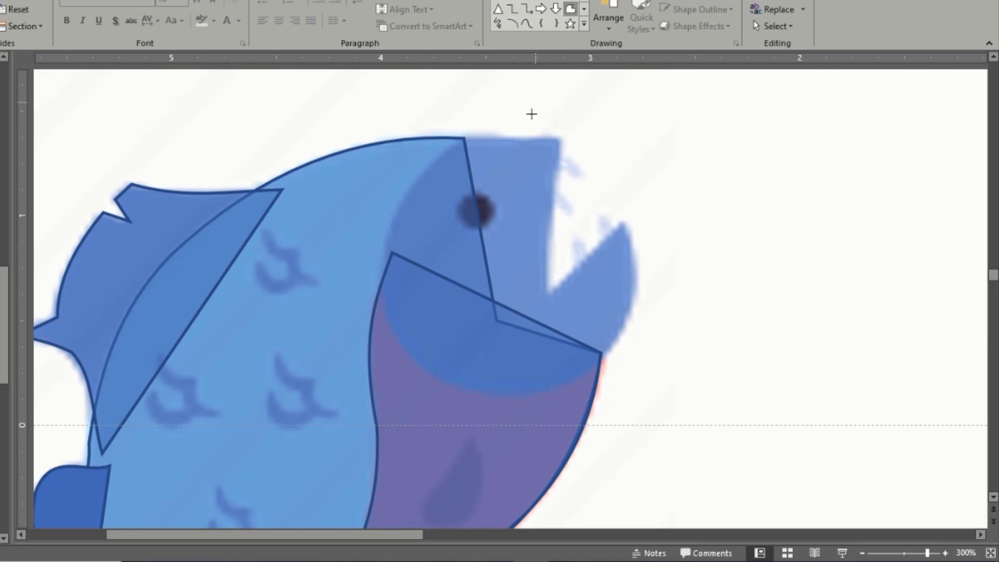
{"action": "left_click", "coordinate": [559, 140]}
{"action": "left_click", "coordinate": [462, 136]}
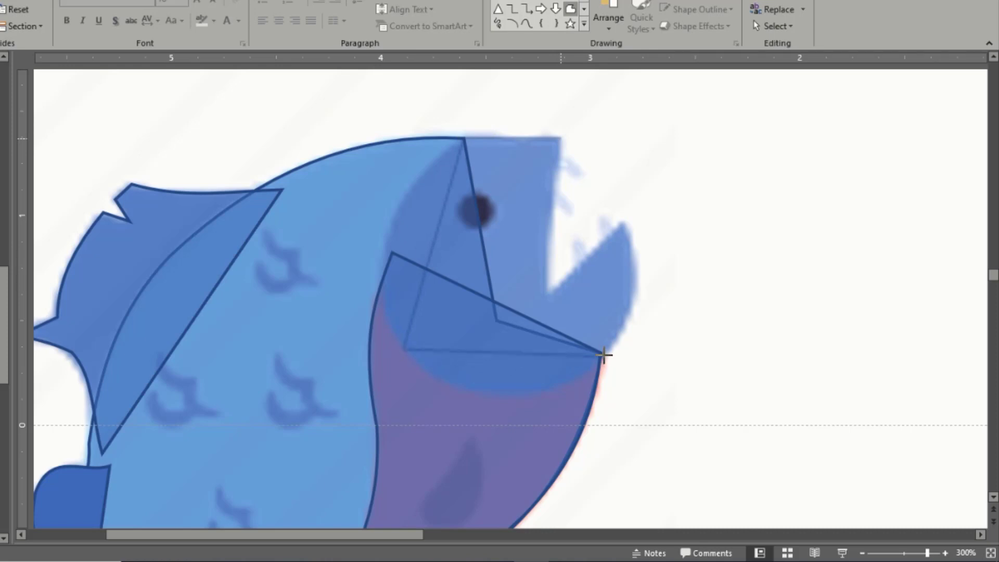
{"action": "left_click", "coordinate": [603, 354]}
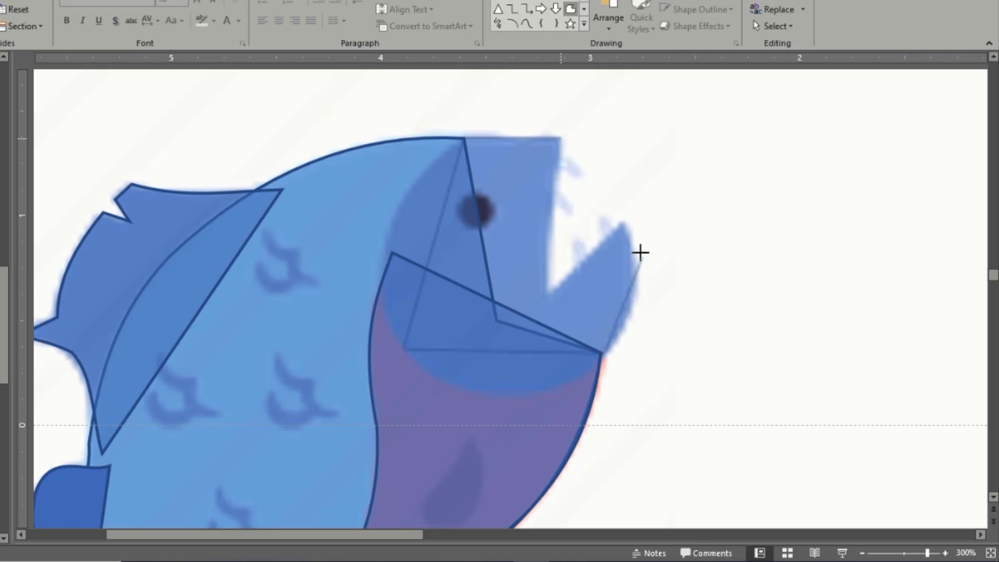
{"action": "left_click", "coordinate": [624, 223]}
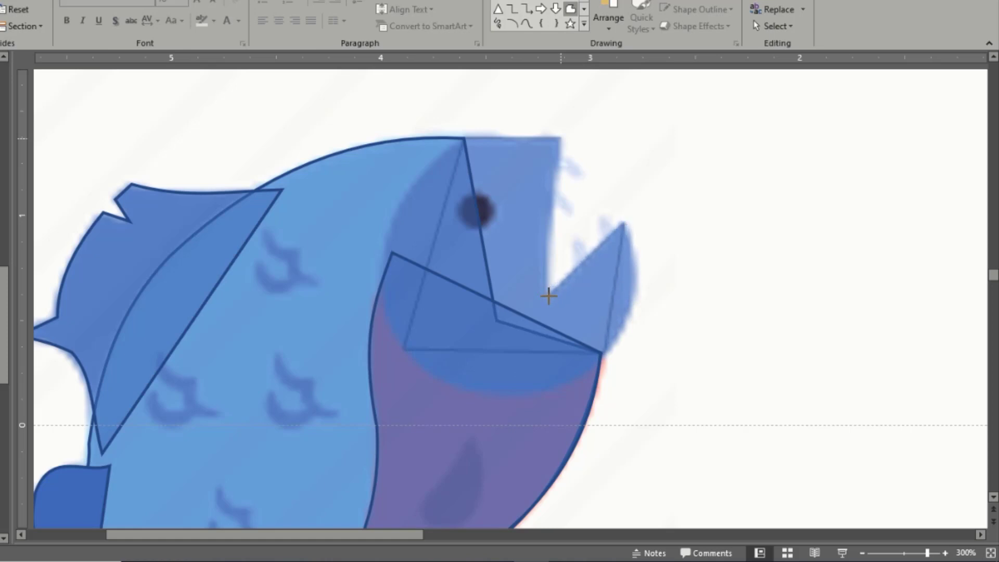
{"action": "left_click", "coordinate": [548, 294]}
{"action": "left_click", "coordinate": [560, 137]}
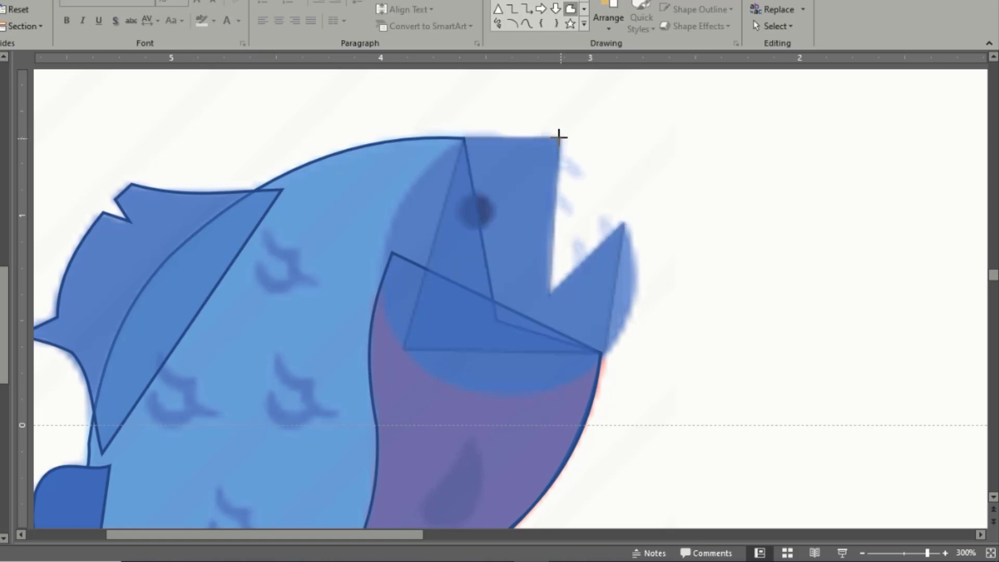
Step: Start editing the head shape's points and bow its back edge outward along the boundary with the body
{"action": "right_click", "coordinate": [514, 182]}
{"action": "left_click", "coordinate": [546, 284]}
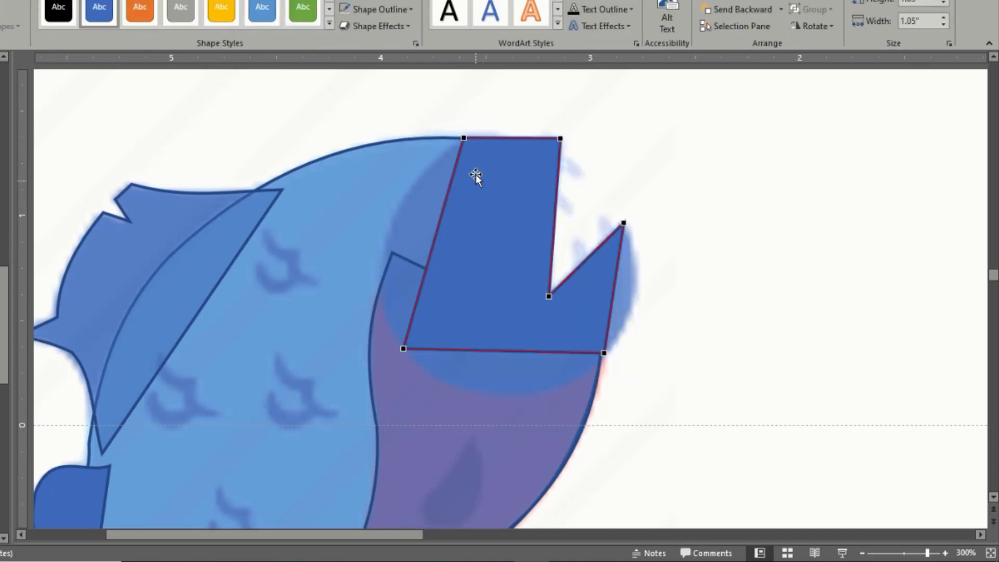
{"action": "left_click", "coordinate": [463, 138]}
{"action": "left_click_drag", "start_coordinate": [443, 209], "coordinate": [380, 193]}
{"action": "left_click", "coordinate": [404, 348]}
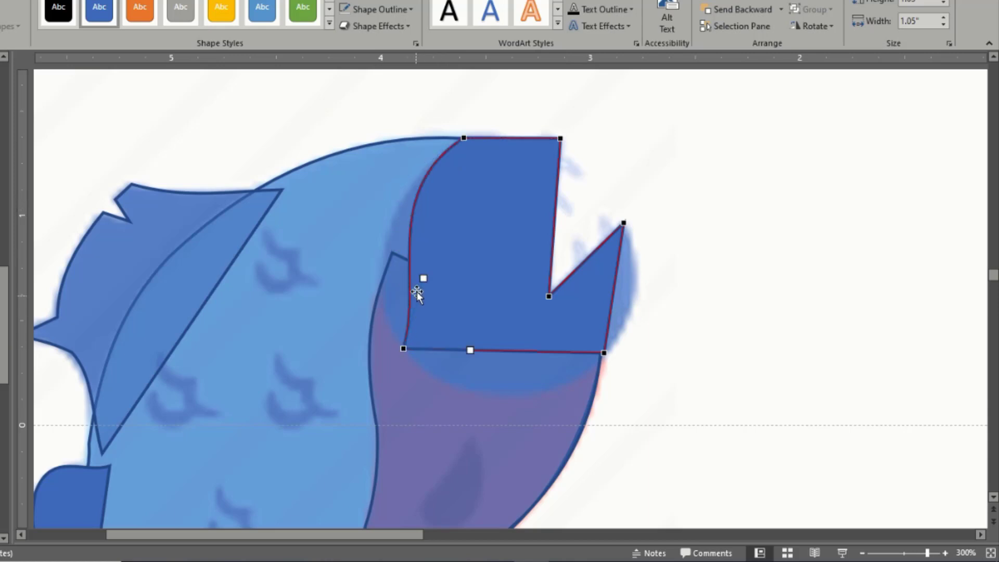
{"action": "left_click_drag", "start_coordinate": [422, 277], "coordinate": [369, 286]}
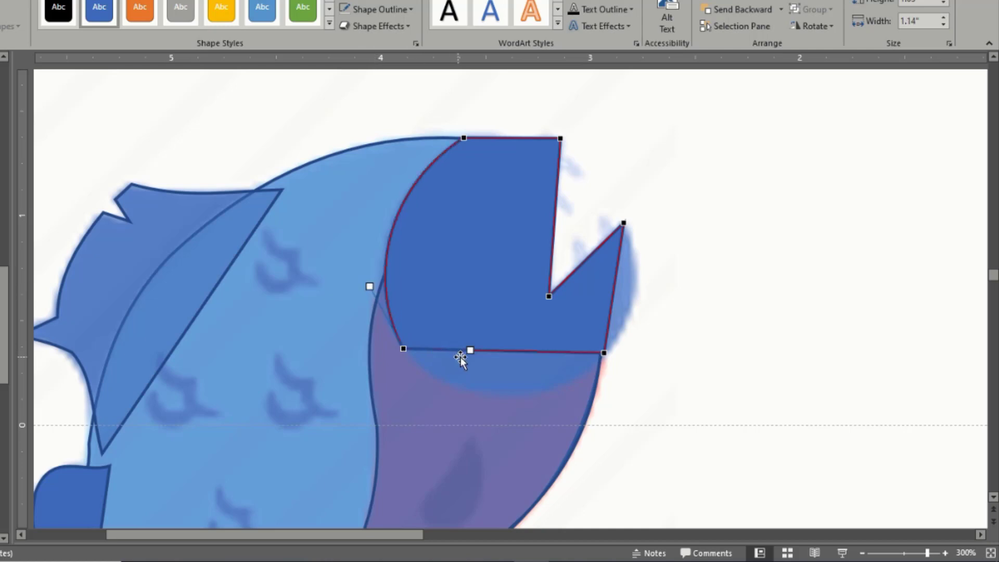
Step: Curve the head shape's lower edge downward to follow the boundary with the belly
{"action": "left_click_drag", "start_coordinate": [470, 350], "coordinate": [473, 397]}
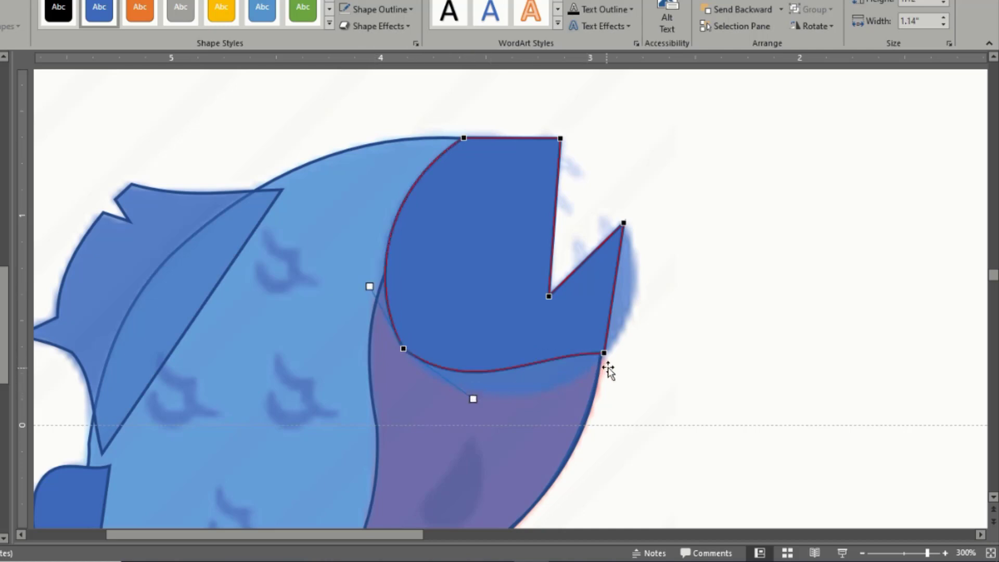
{"action": "left_click", "coordinate": [603, 353]}
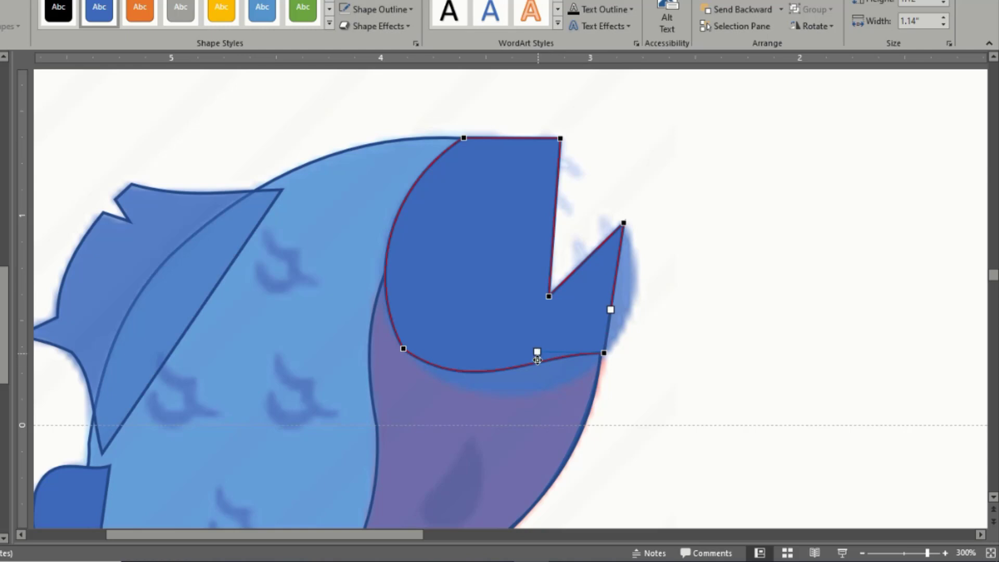
{"action": "left_click_drag", "start_coordinate": [537, 360], "coordinate": [545, 409]}
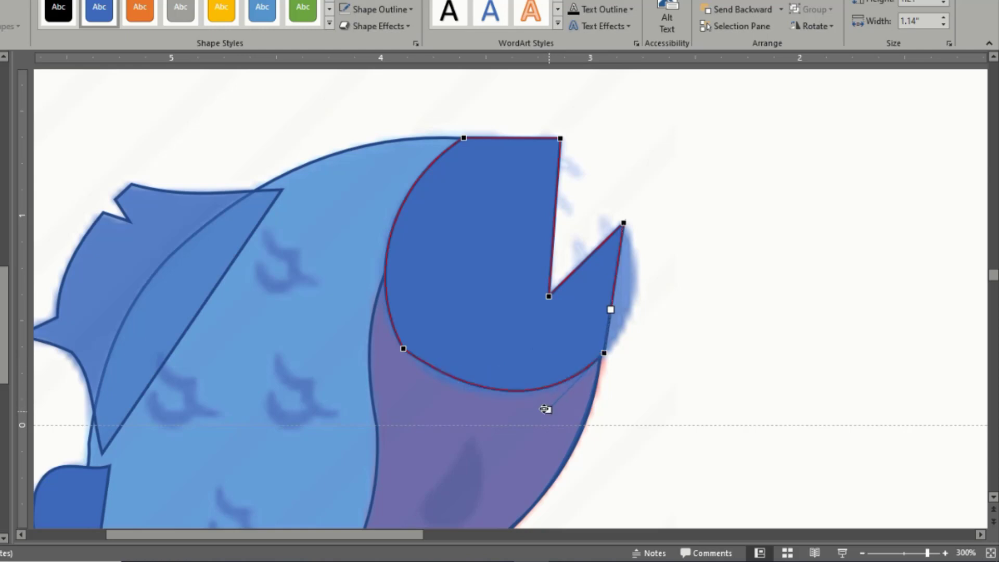
{"action": "left_click", "coordinate": [403, 350]}
{"action": "left_click_drag", "start_coordinate": [472, 399], "coordinate": [467, 411]}
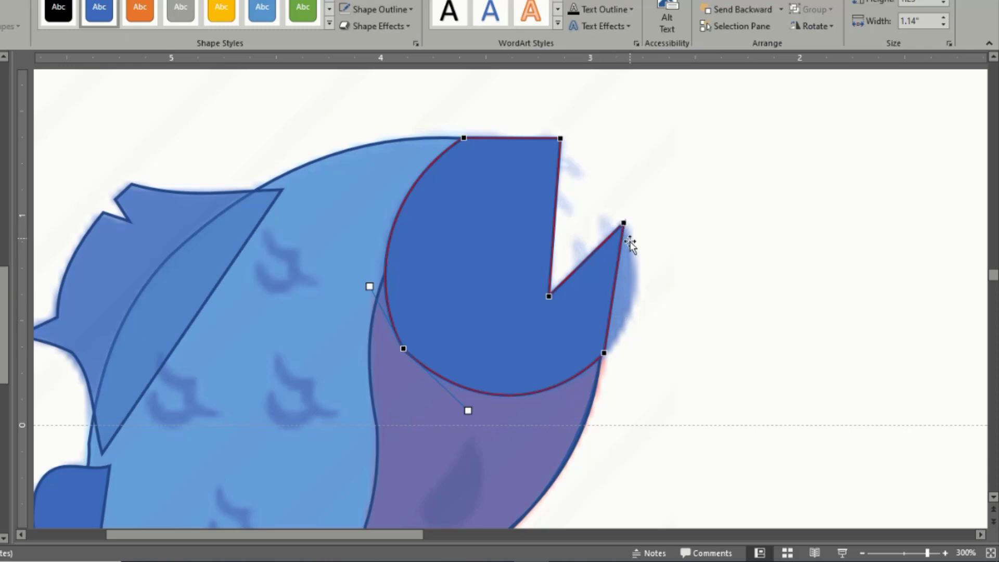
Step: Bow the front edge of the lower jaw outward from its tip down to the belly corner
{"action": "left_click", "coordinate": [623, 223]}
{"action": "left_click_drag", "start_coordinate": [617, 267], "coordinate": [644, 279]}
{"action": "left_click", "coordinate": [605, 352]}
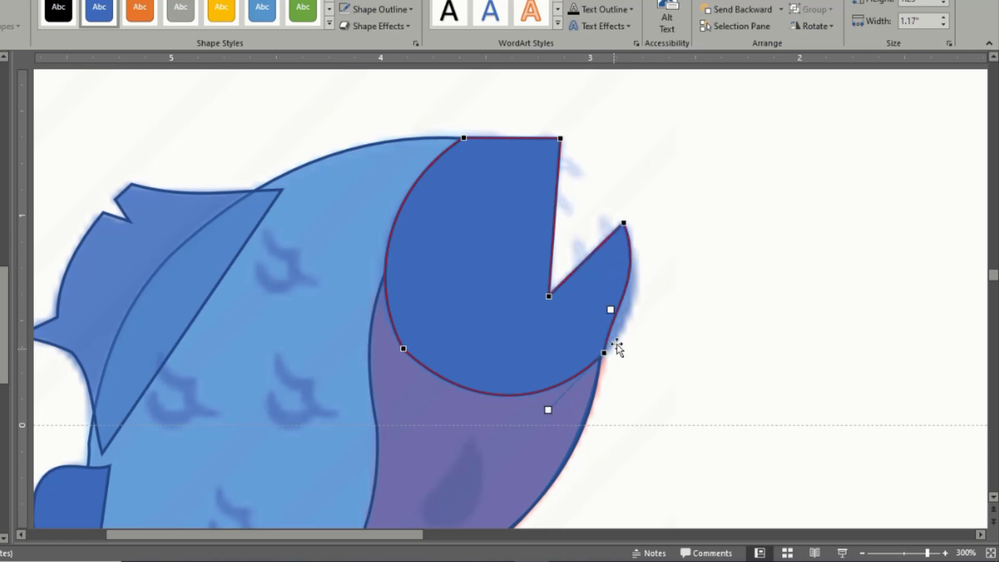
{"action": "left_click_drag", "start_coordinate": [612, 312], "coordinate": [632, 325]}
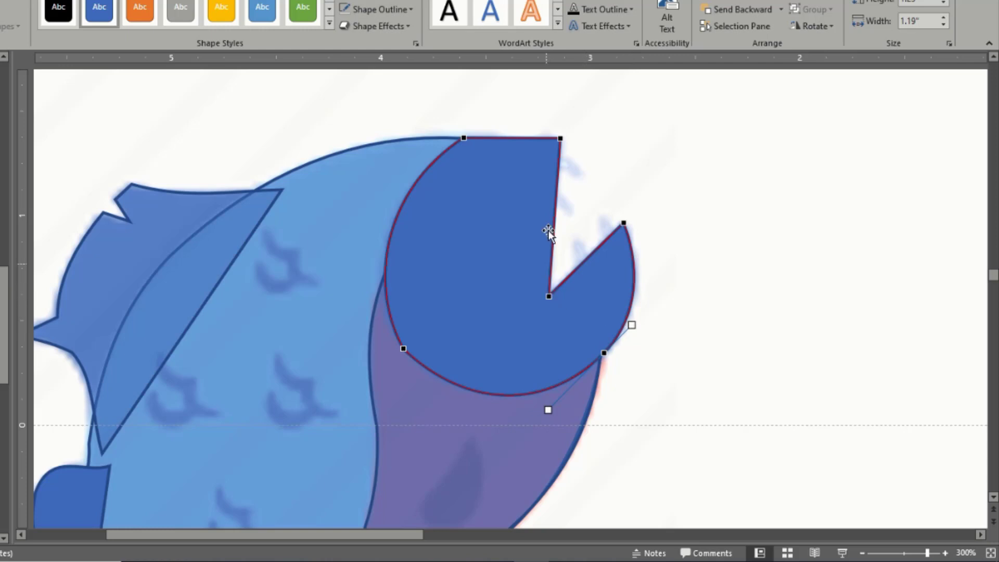
Step: Curve the upper jaw's front edge slightly inward from the snout to the mouth corner and finish editing the points
{"action": "left_click", "coordinate": [560, 139]}
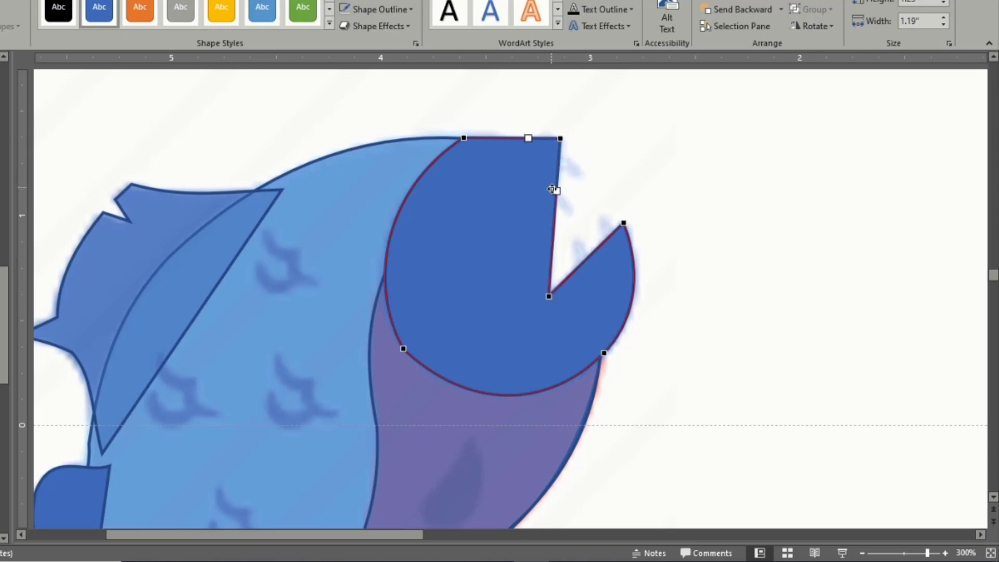
{"action": "left_click_drag", "start_coordinate": [557, 192], "coordinate": [544, 208]}
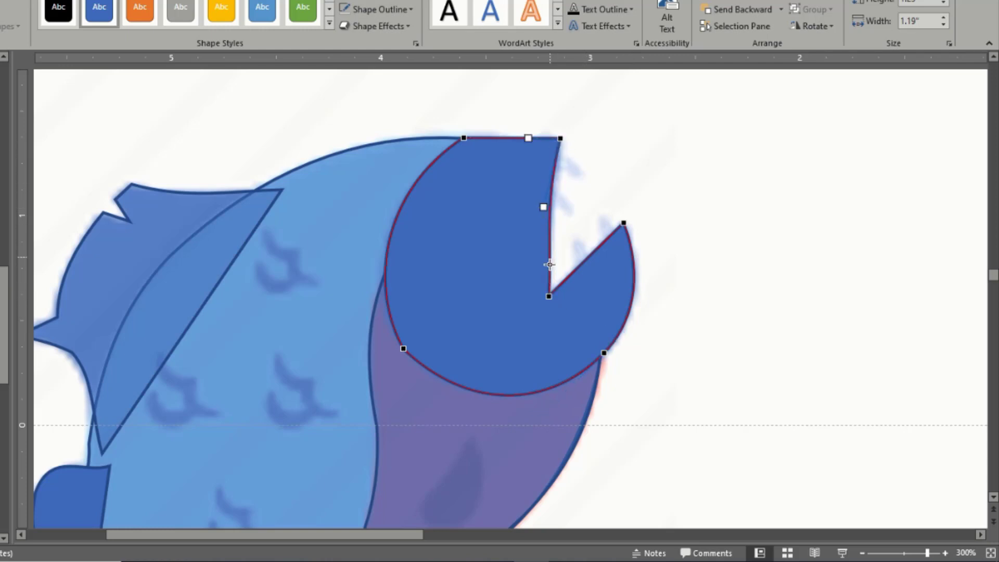
{"action": "left_click", "coordinate": [549, 296]}
{"action": "left_click_drag", "start_coordinate": [553, 245], "coordinate": [547, 254]}
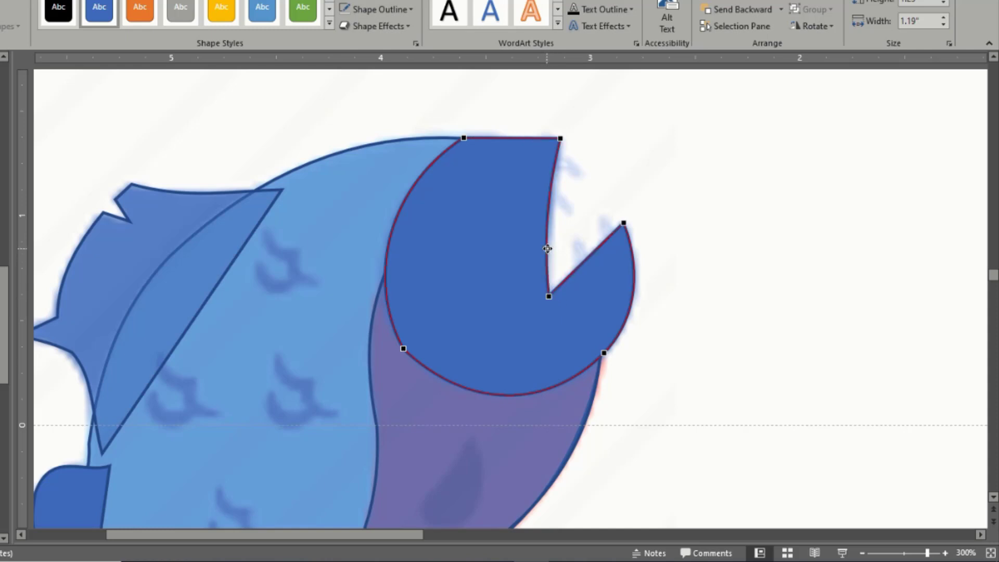
{"action": "left_click", "coordinate": [559, 138]}
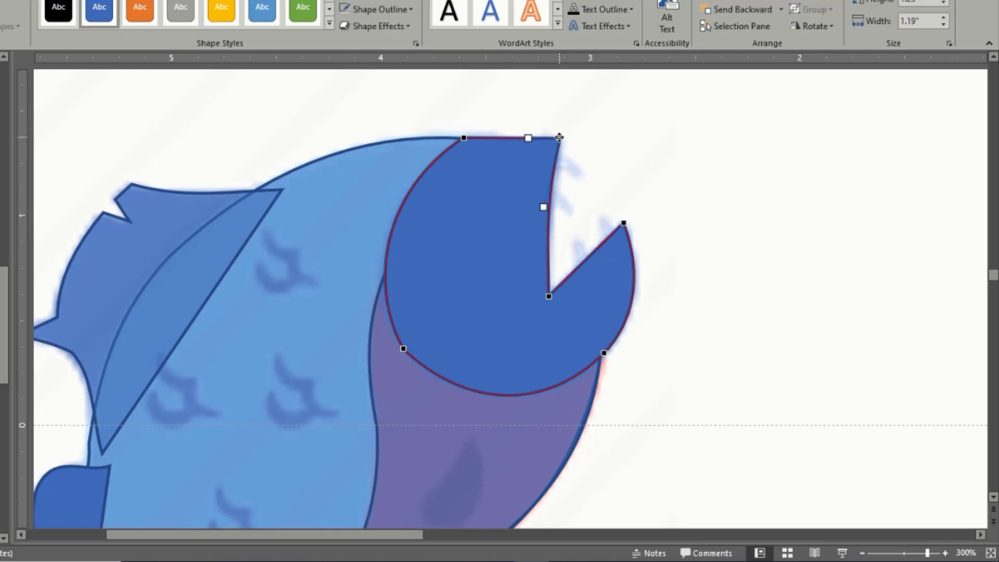
{"action": "left_click", "coordinate": [572, 216]}
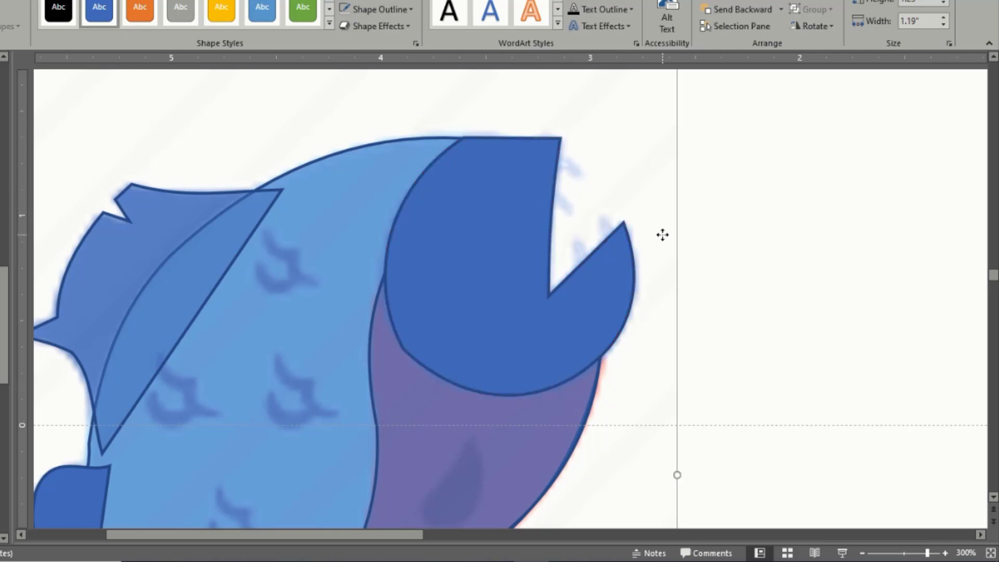
Step: Smooth the head shape's lower back corner by adjusting the curves on both sides of its point, and finish editing the points
{"action": "left_click", "coordinate": [478, 285]}
{"action": "right_click", "coordinate": [478, 286]}
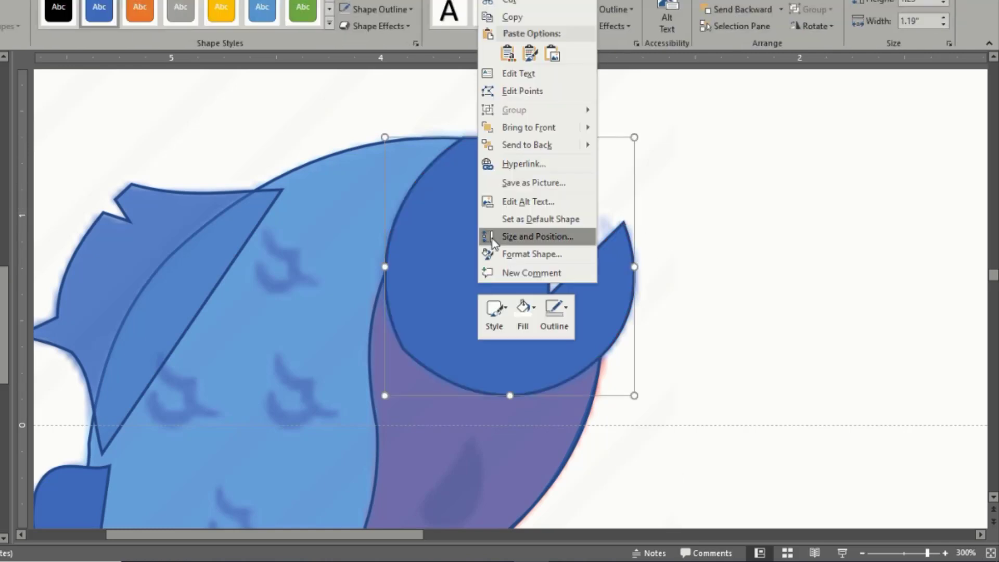
{"action": "left_click", "coordinate": [531, 91]}
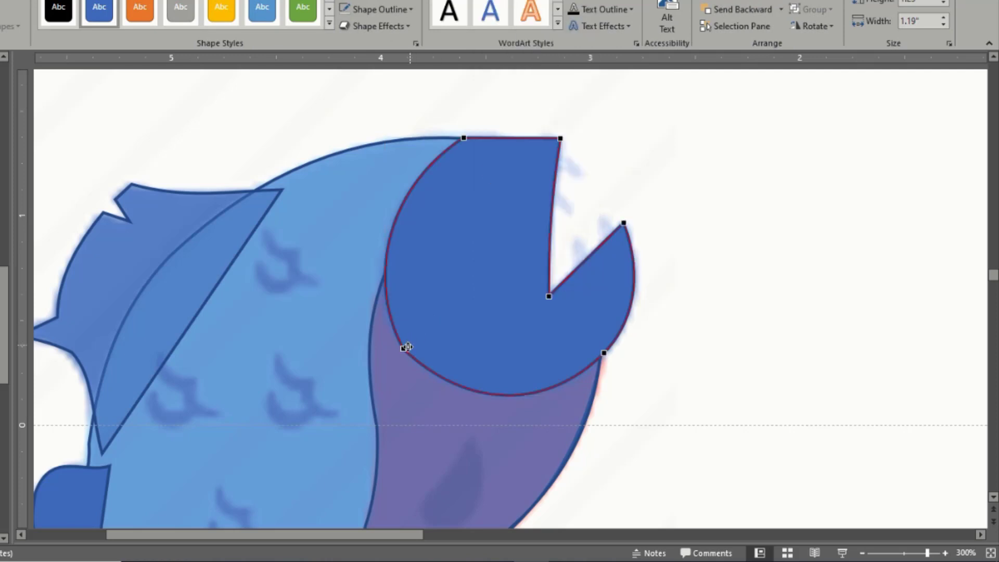
{"action": "left_click_drag", "start_coordinate": [370, 287], "coordinate": [365, 293]}
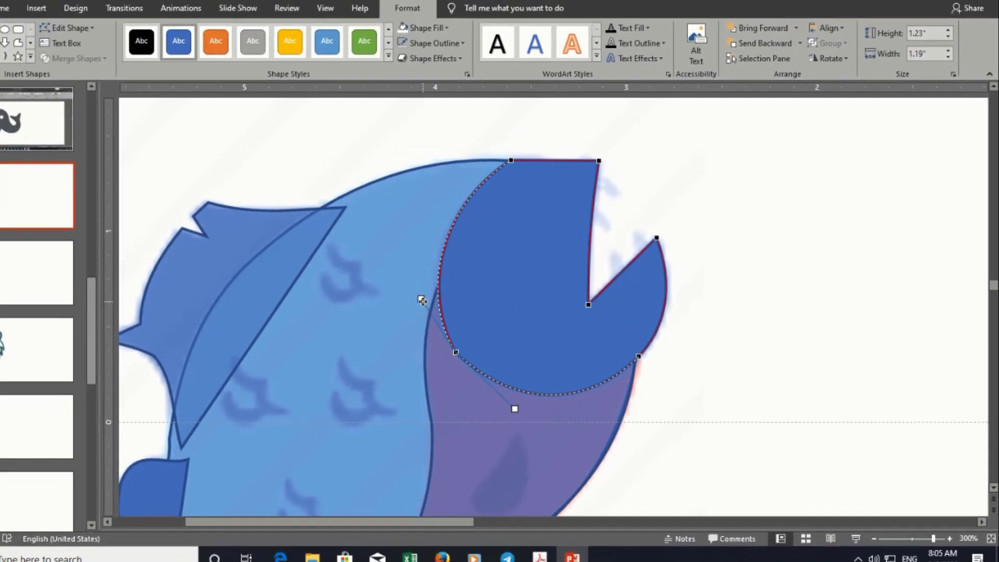
{"action": "left_click_drag", "start_coordinate": [454, 307], "coordinate": [454, 306]}
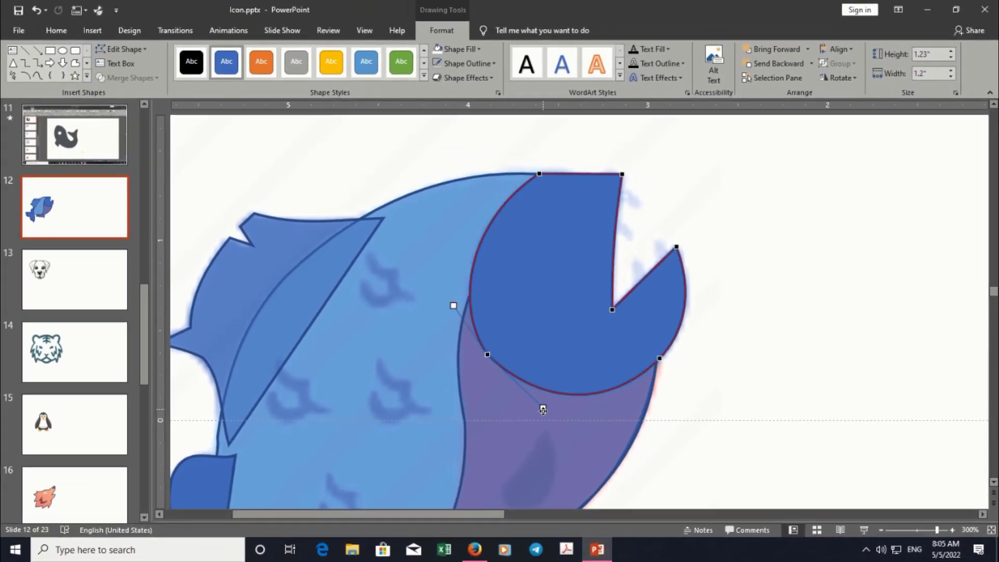
{"action": "left_click_drag", "start_coordinate": [543, 410], "coordinate": [538, 411]}
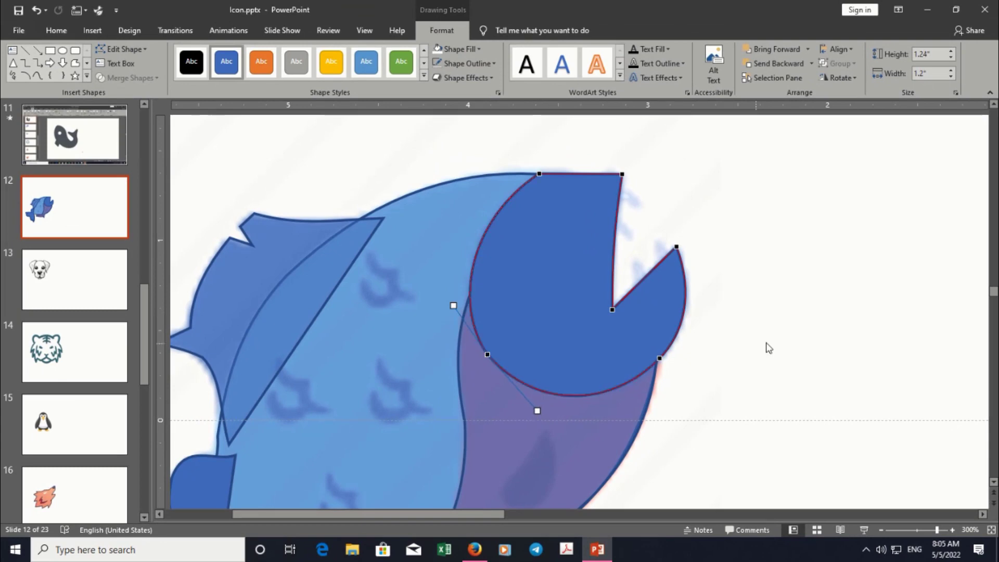
{"action": "left_click", "coordinate": [763, 348]}
{"action": "scroll", "coordinate": [739, 345], "scroll_direction": "down", "scroll_amount": 10}
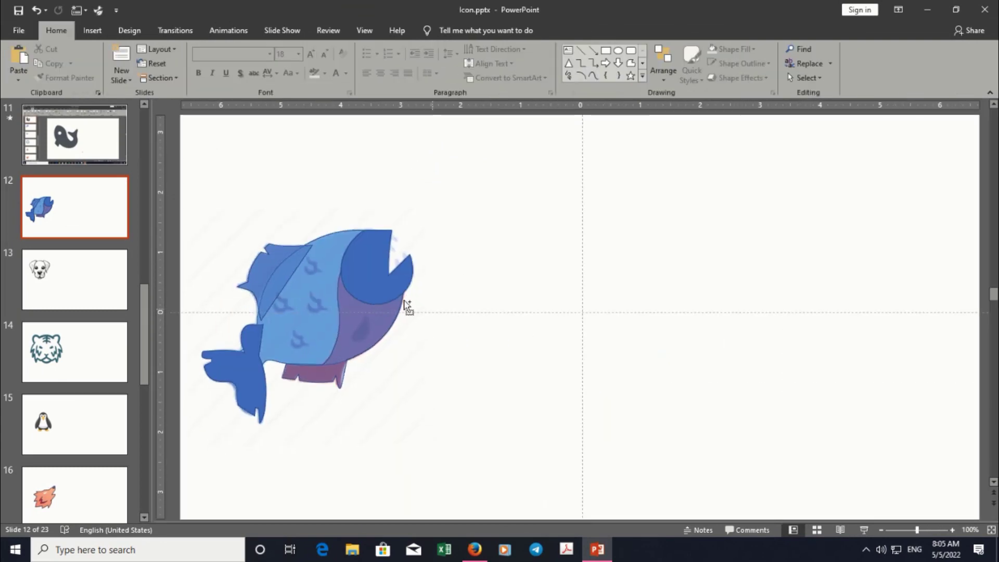
{"action": "scroll", "coordinate": [345, 283], "scroll_direction": "up", "scroll_amount": 5}
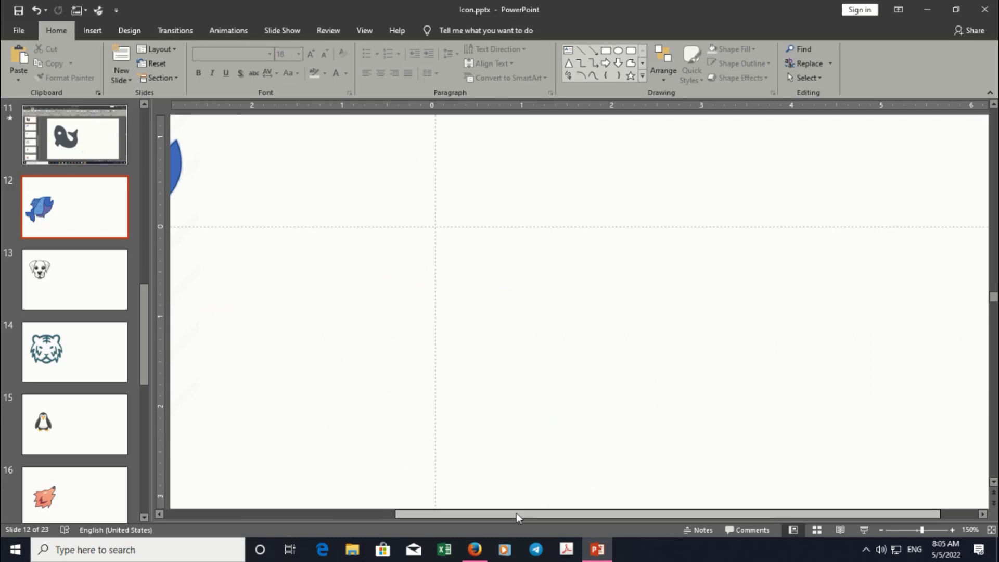
{"action": "left_click_drag", "start_coordinate": [514, 515], "coordinate": [397, 508]}
{"action": "scroll", "coordinate": [396, 416], "scroll_direction": "up", "scroll_amount": 1}
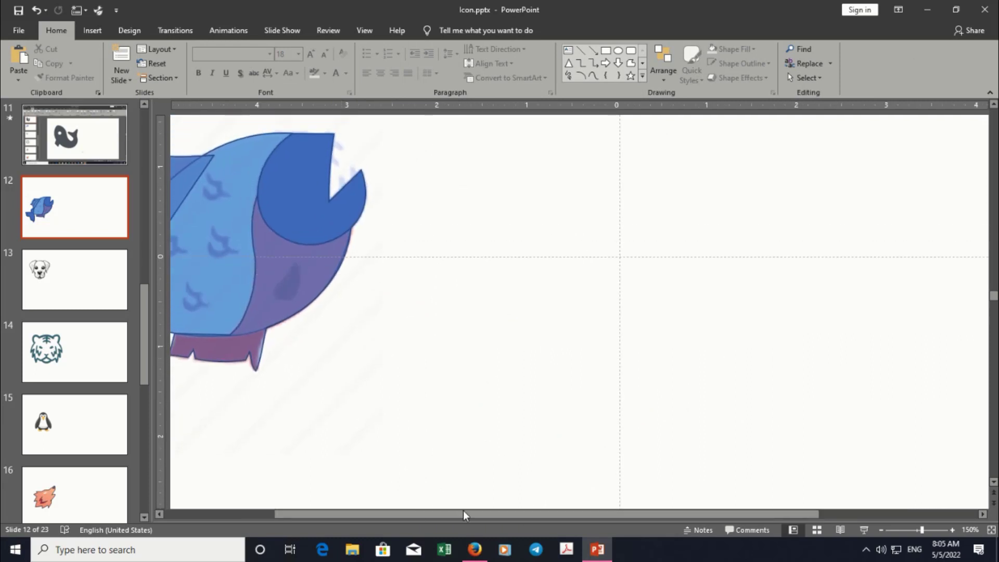